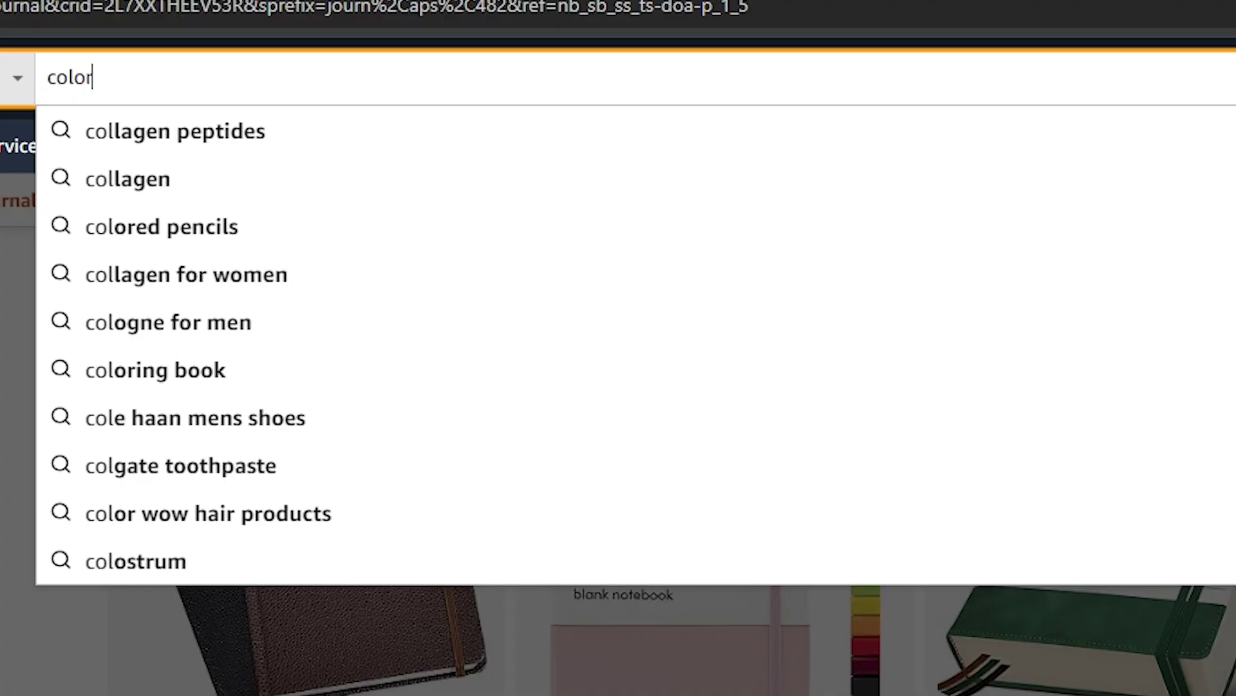
Step: Search Amazon for "coloring books"
text(ing bi)
key(BackSpace)
text(ooks)
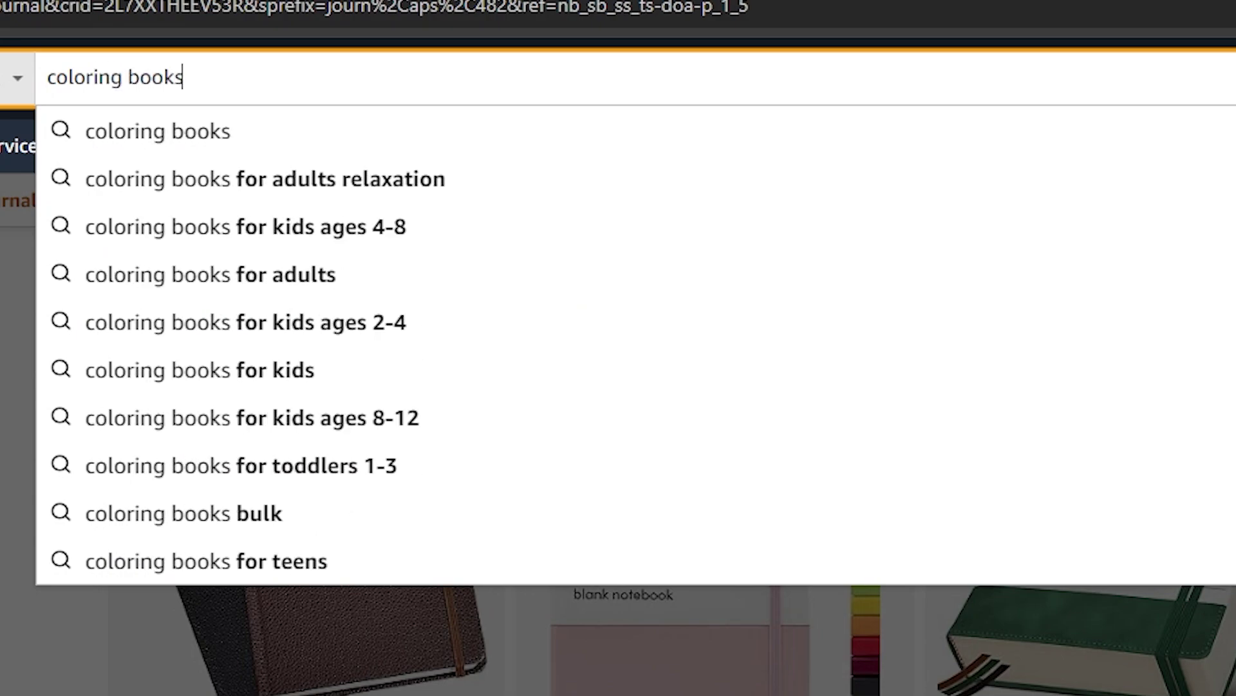
key(Return)
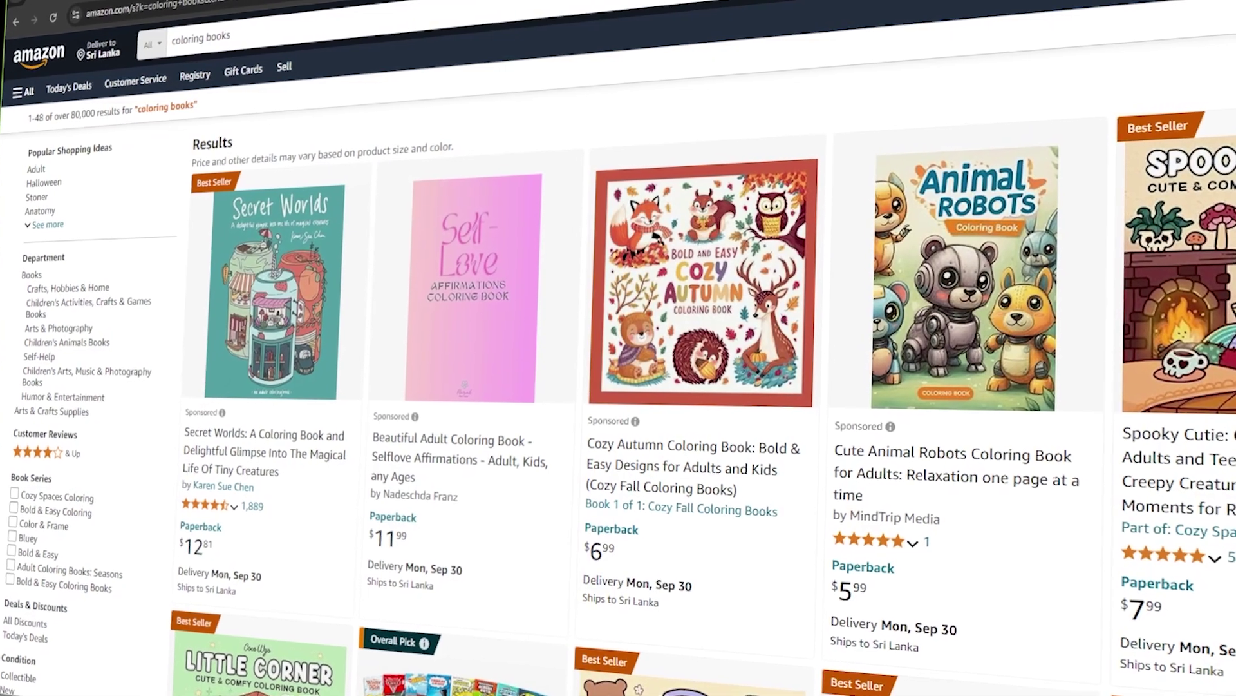
Step: Browse the coloring book results on Amazon, looking over their covers, themes, prices and ratings
scroll(1146, 356, down, 5)
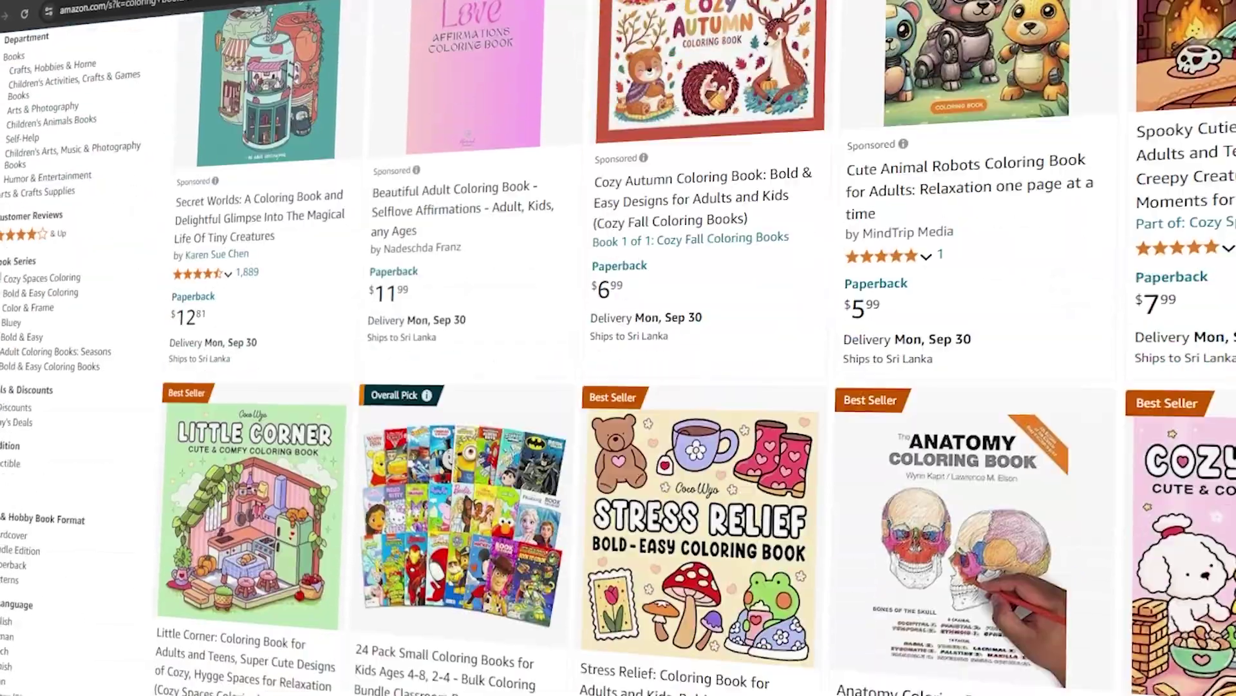
scroll(1146, 355, down, 15)
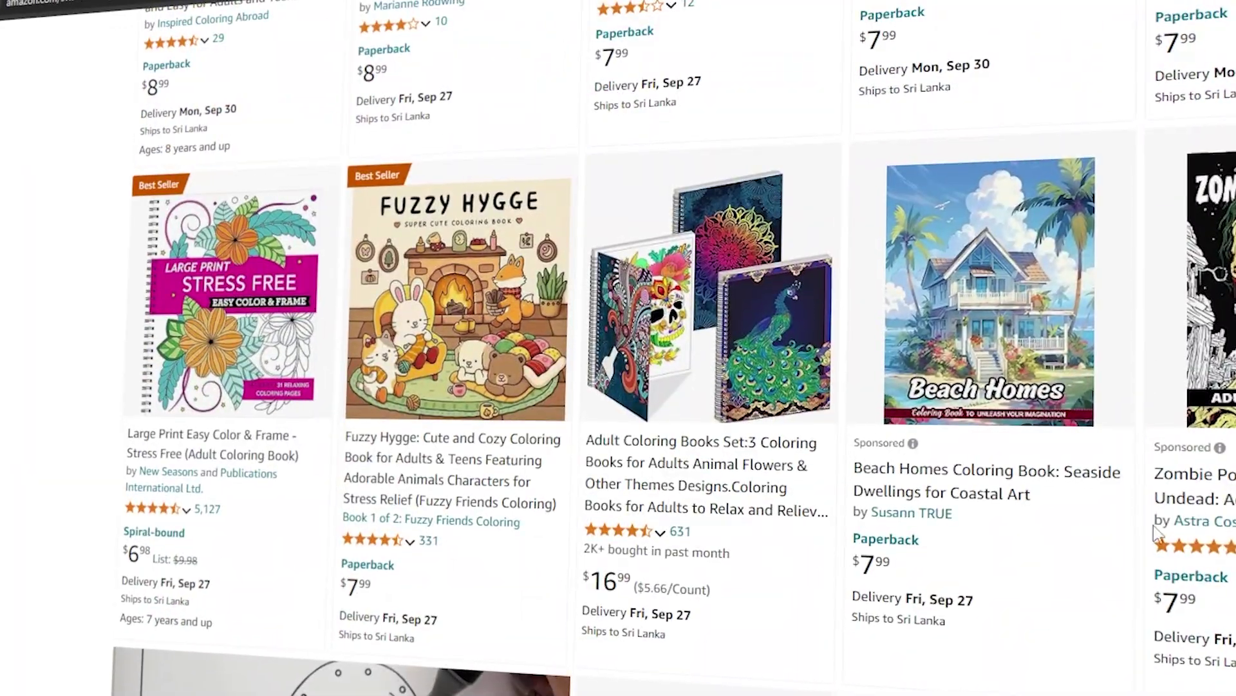
scroll(1157, 386, down, 5)
scroll(1224, 560, down, 15)
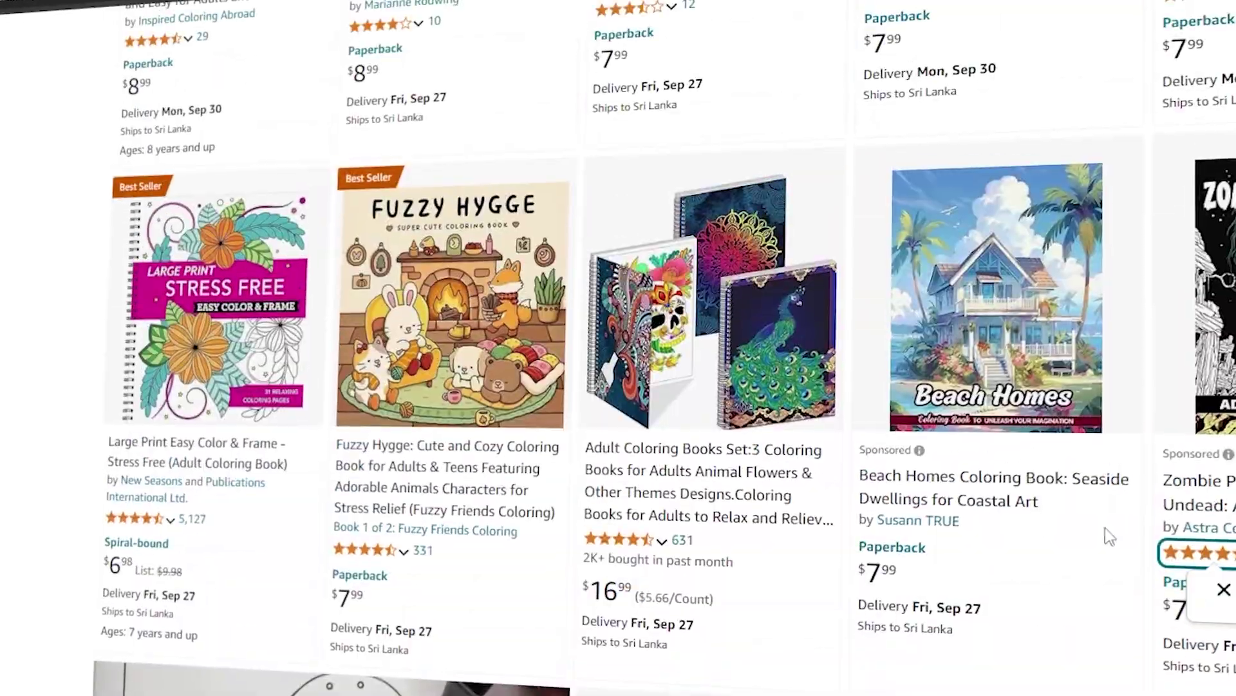
scroll(198, 428, up, 5)
scroll(198, 428, up, 10)
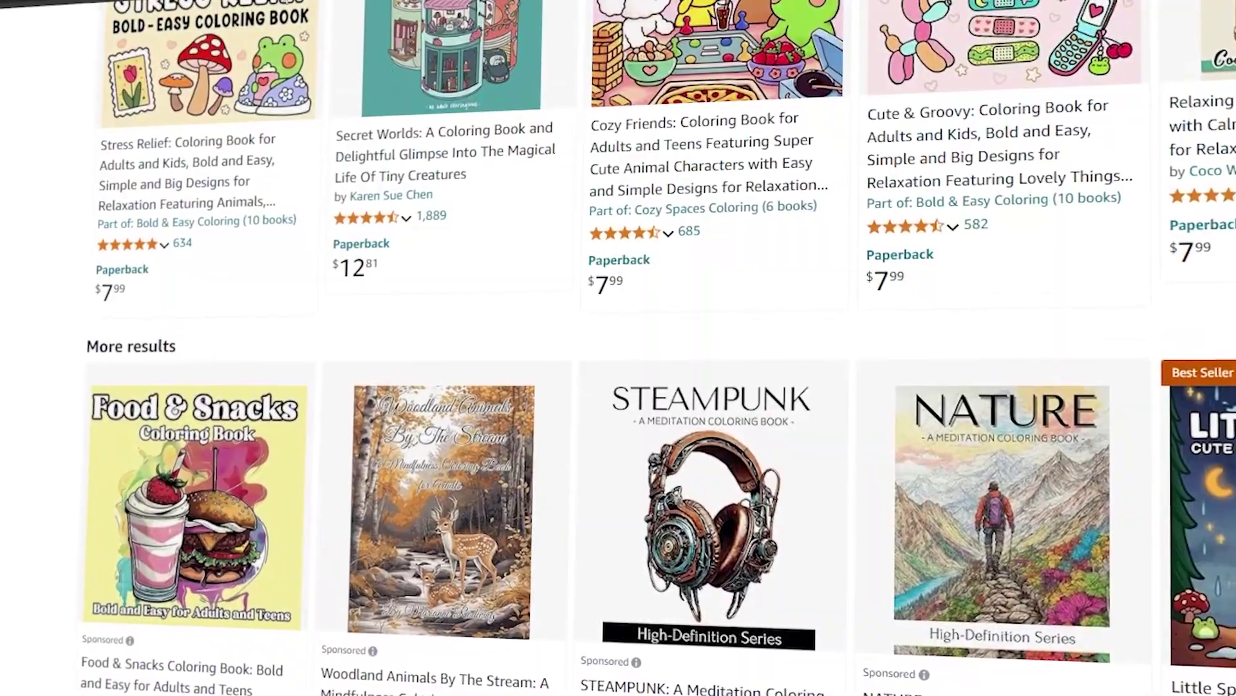
scroll(475, 188, up, 10)
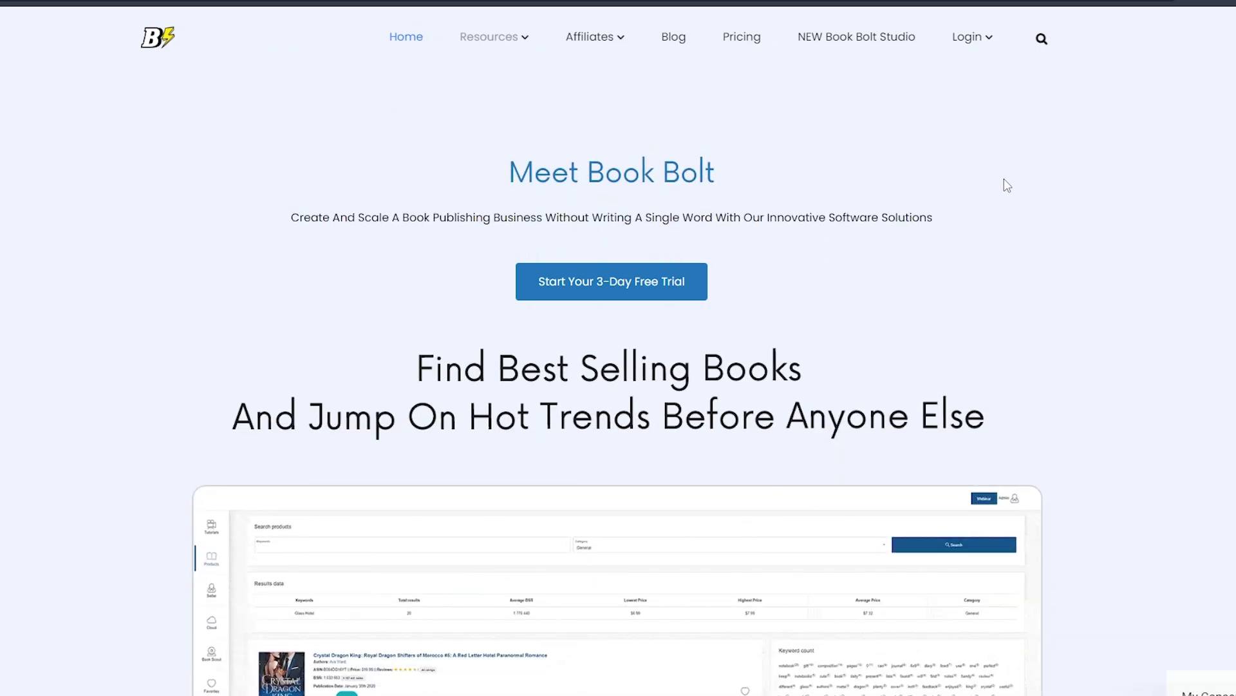
Step: Switch to Book Bolt and run a product search for "Coloring book" in the General category
scroll(1005, 179, down, 5)
scroll(1007, 186, down, 8)
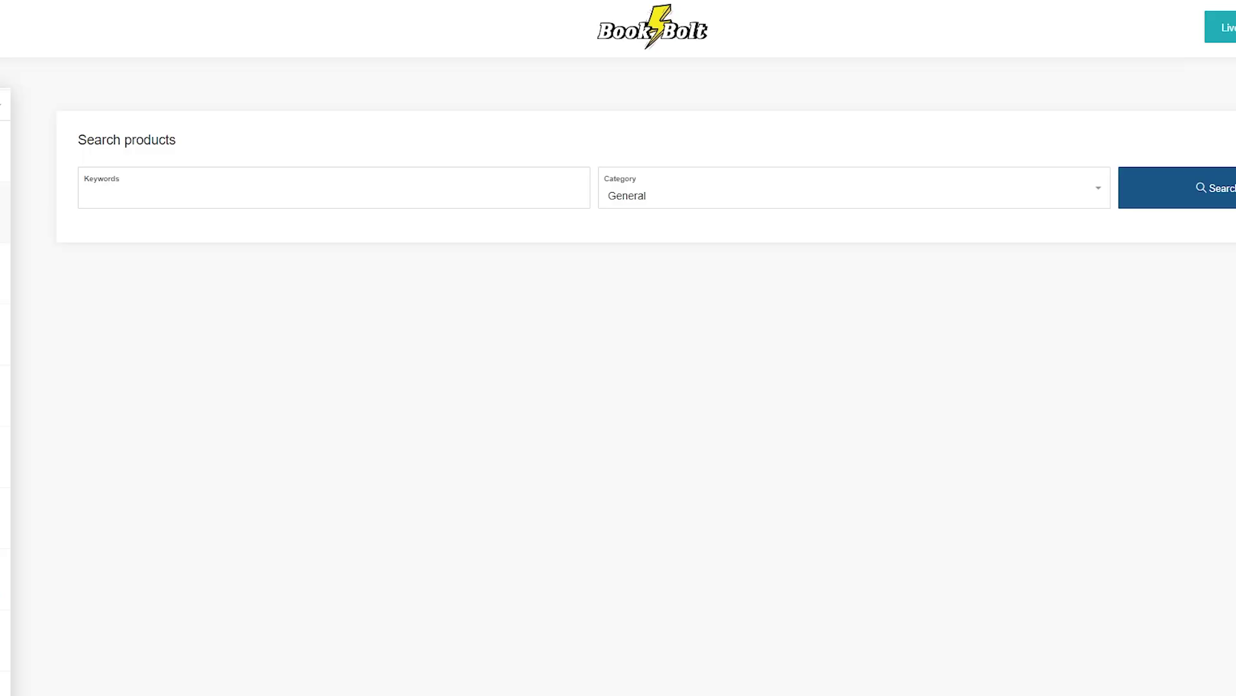
click(229, 194)
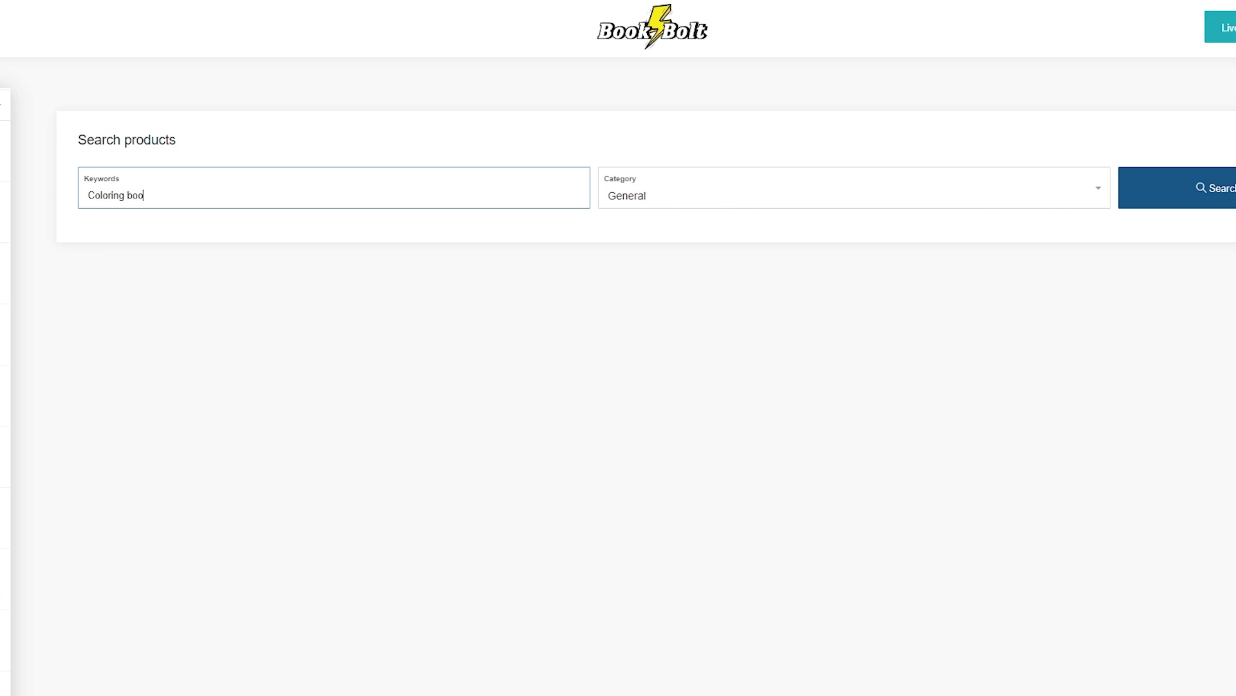
key(BackSpace)
key(Return)
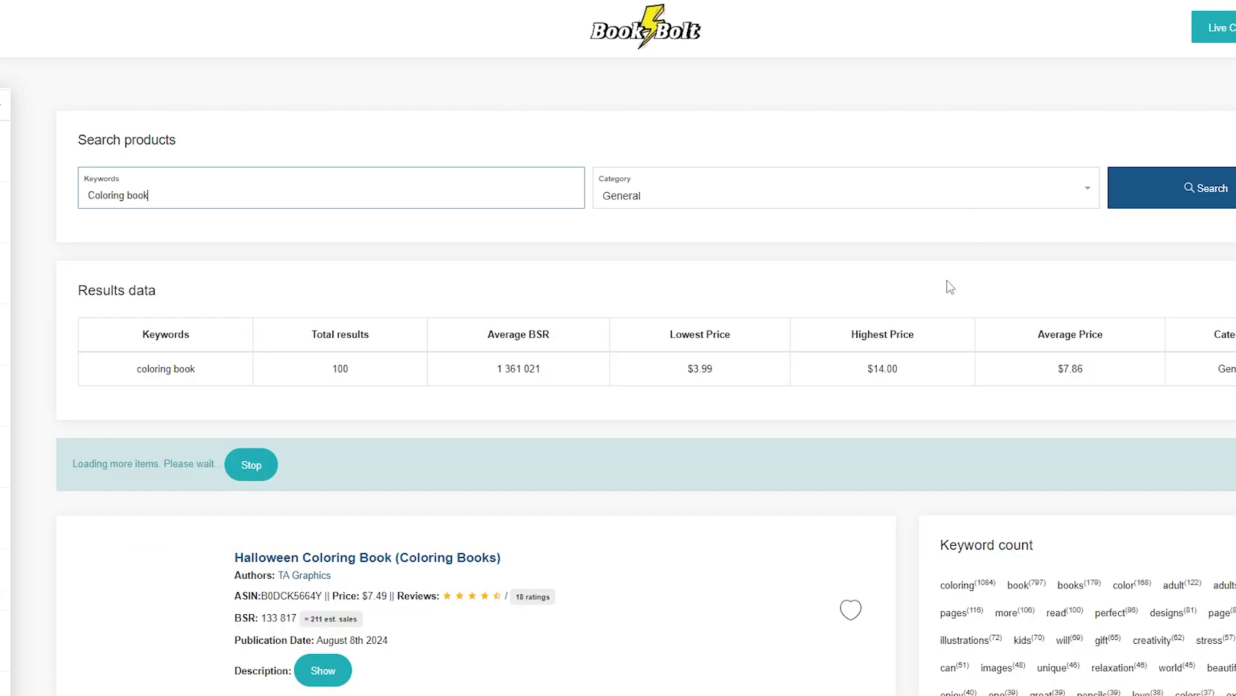
Step: Examine the coloring book product results for price, reviews, BSR, estimated sales and related keywords
scroll(950, 286, down, 10)
scroll(800, 290, up, 5)
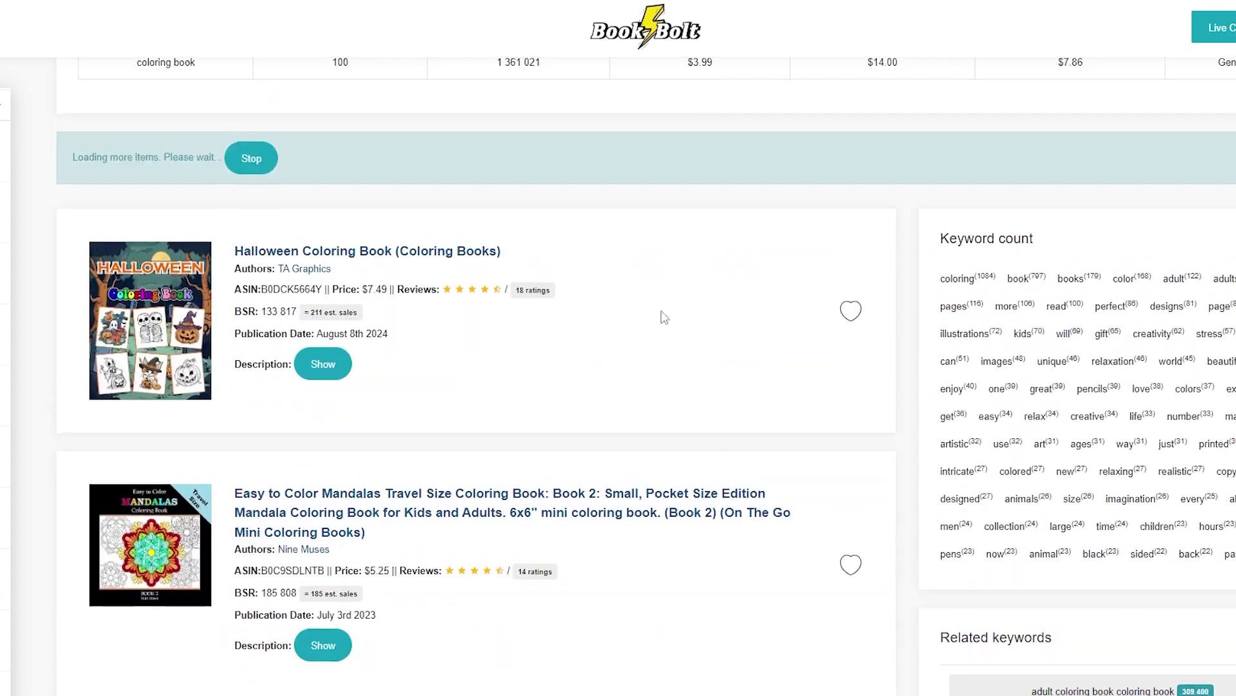
scroll(283, 356, down, 4)
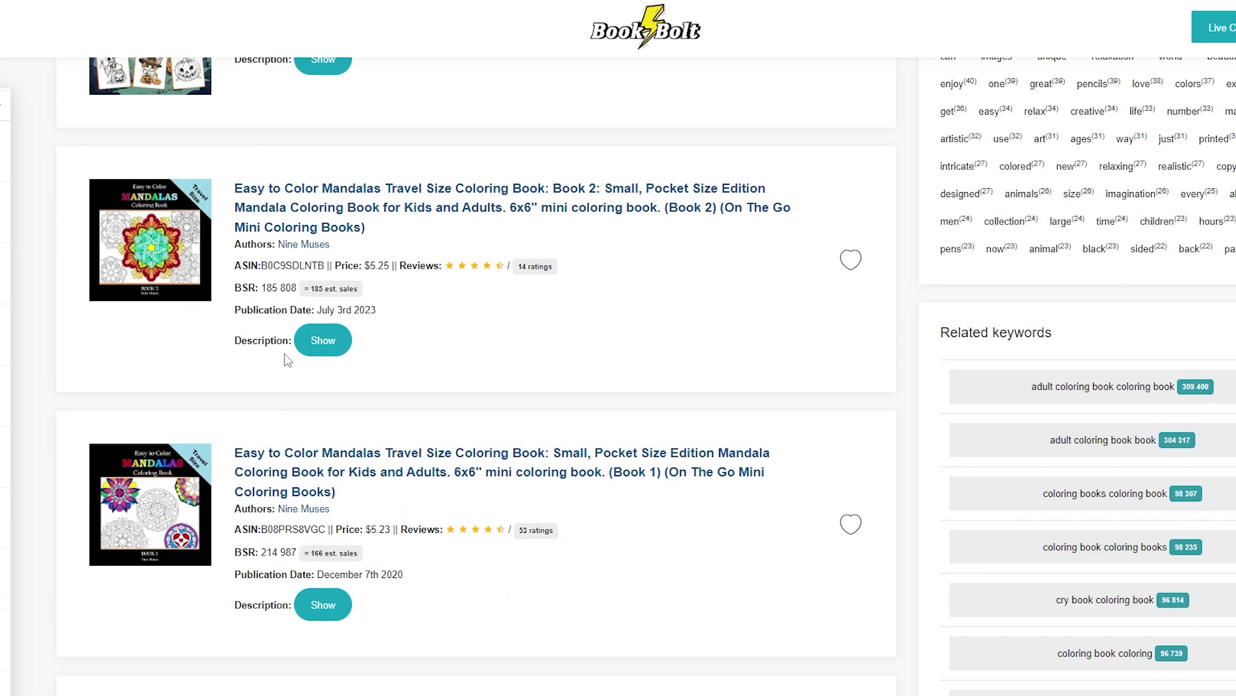
scroll(288, 360, down, 10)
scroll(288, 354, down, 6)
scroll(289, 361, up, 12)
scroll(296, 295, up, 6)
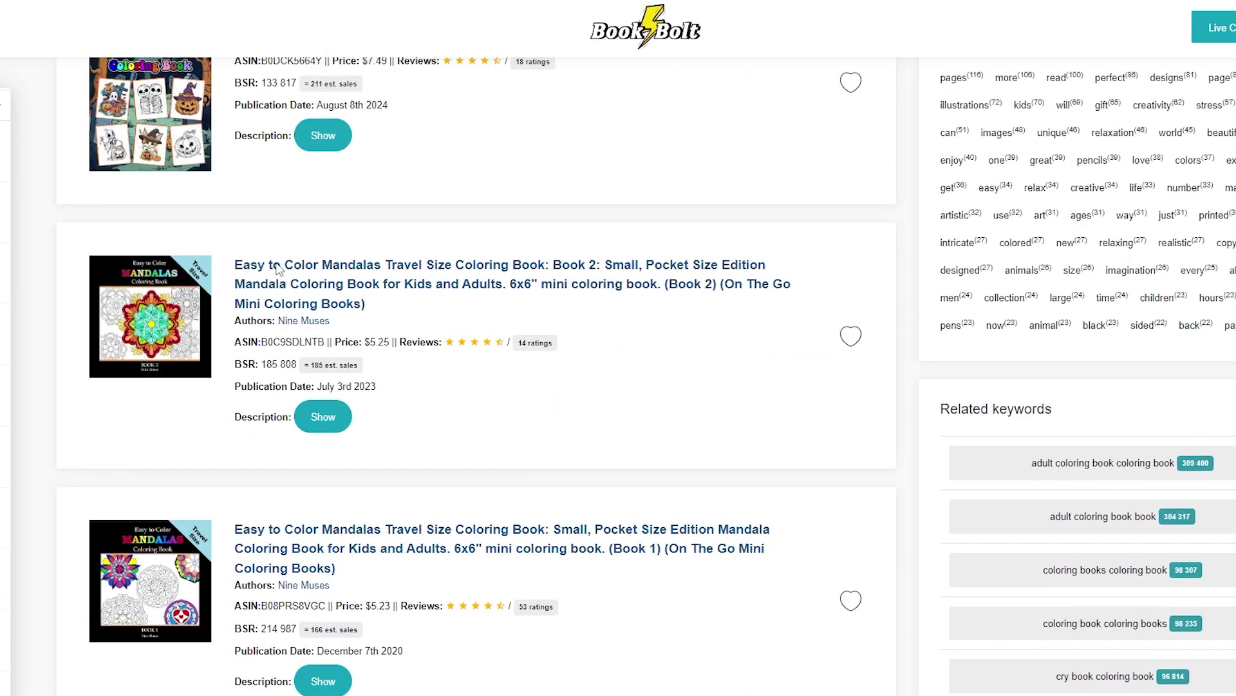
scroll(278, 269, up, 5)
scroll(279, 269, down, 6)
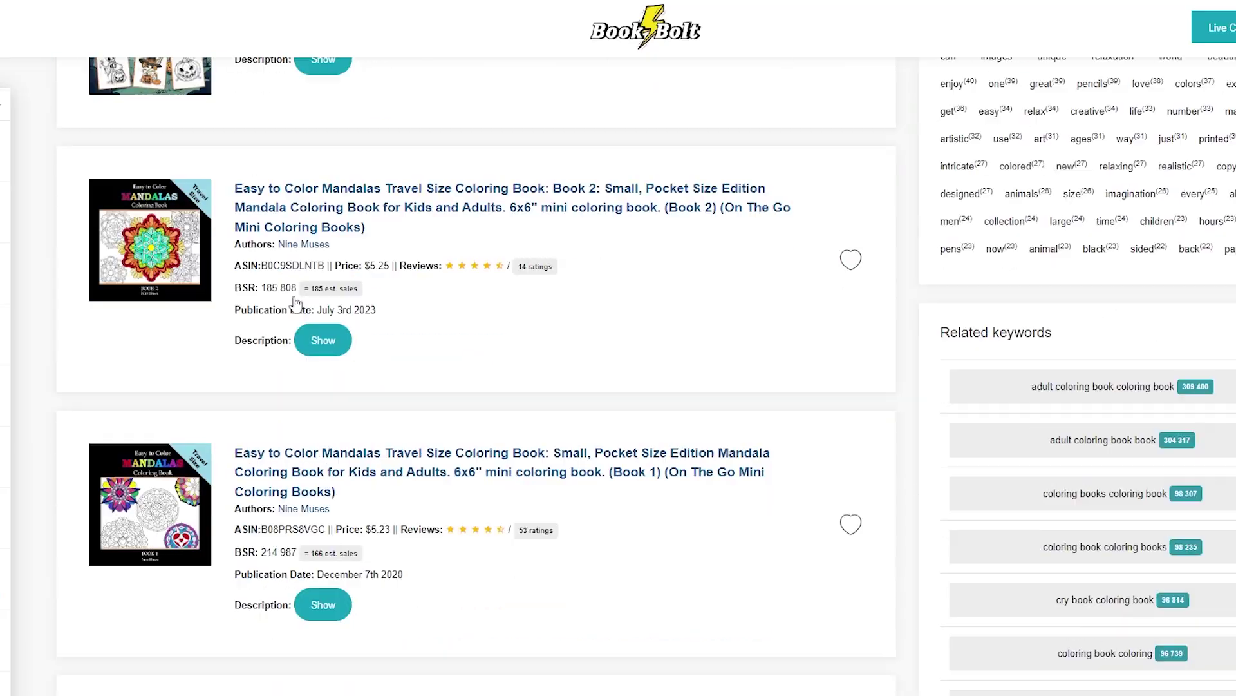
scroll(295, 298, down, 6)
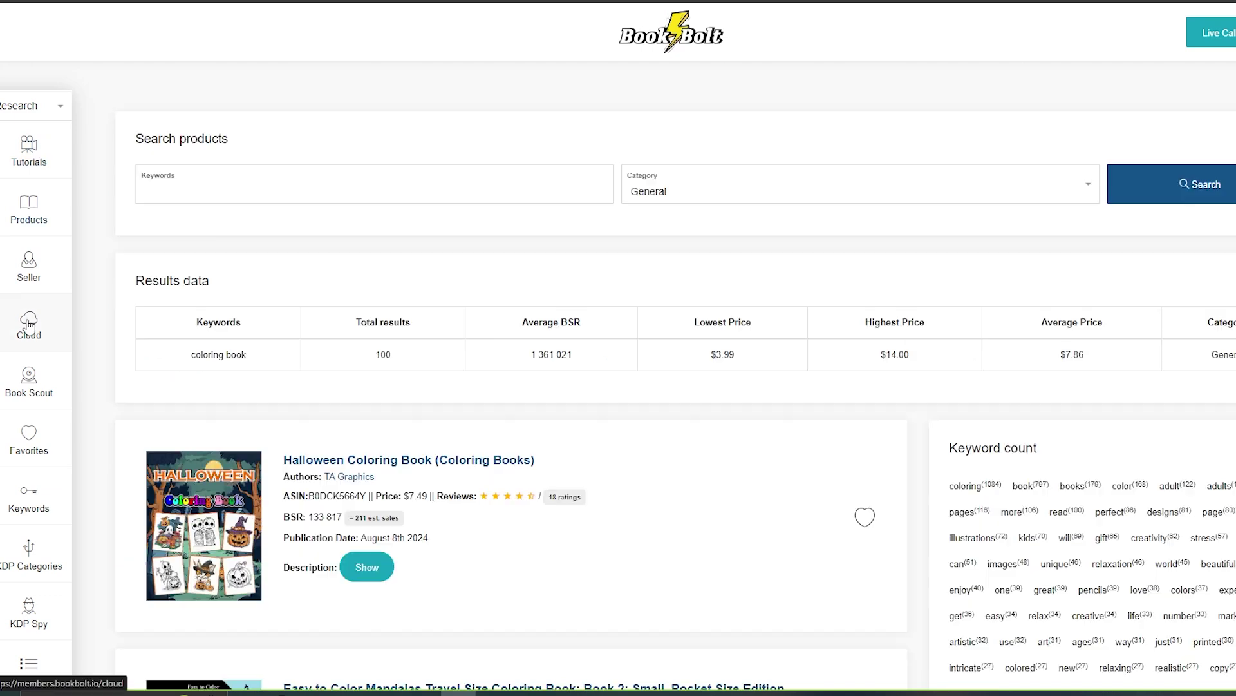
Step: Run a Cloud search of the Top 100 bestsellers in the Coloring Book category with the keyword "Coloring book"
click(28, 331)
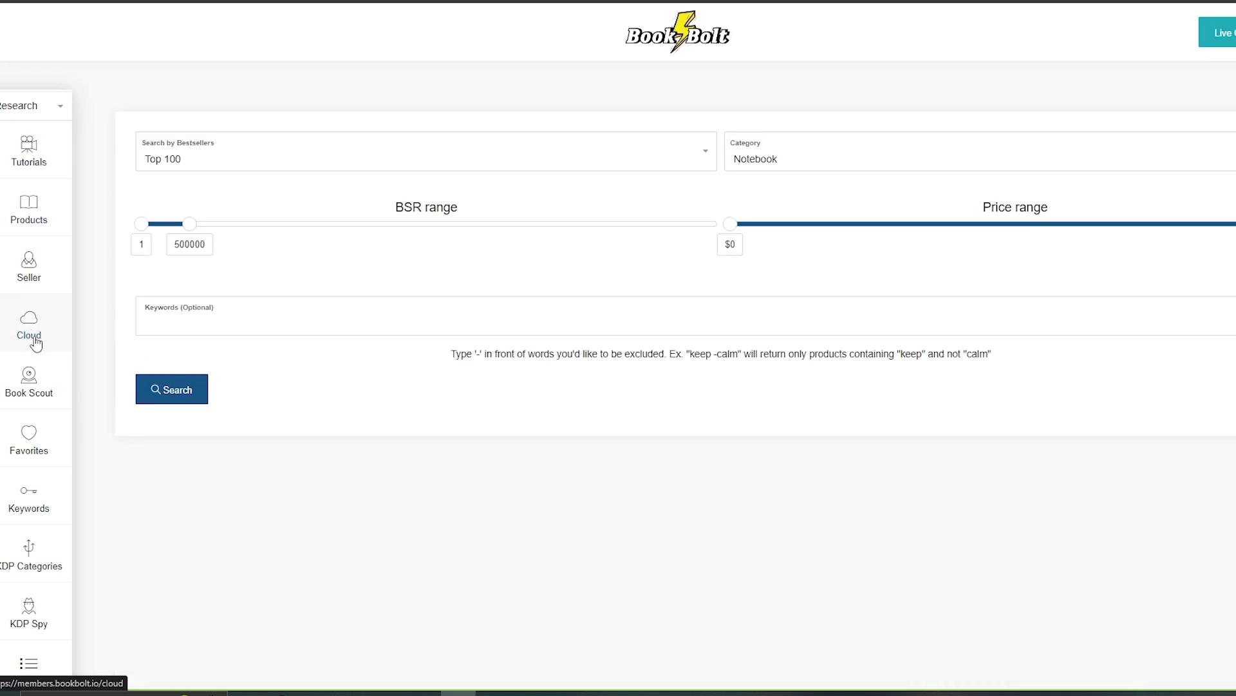
click(688, 154)
click(848, 164)
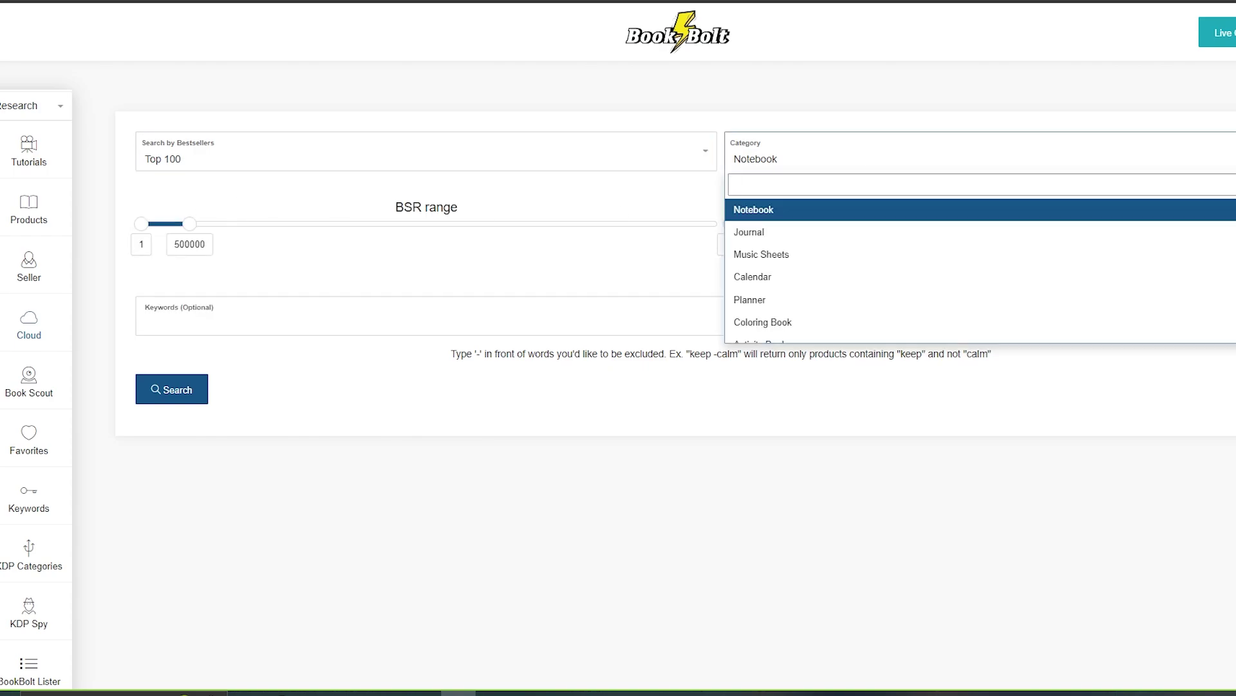
scroll(791, 290, down, 2)
click(784, 249)
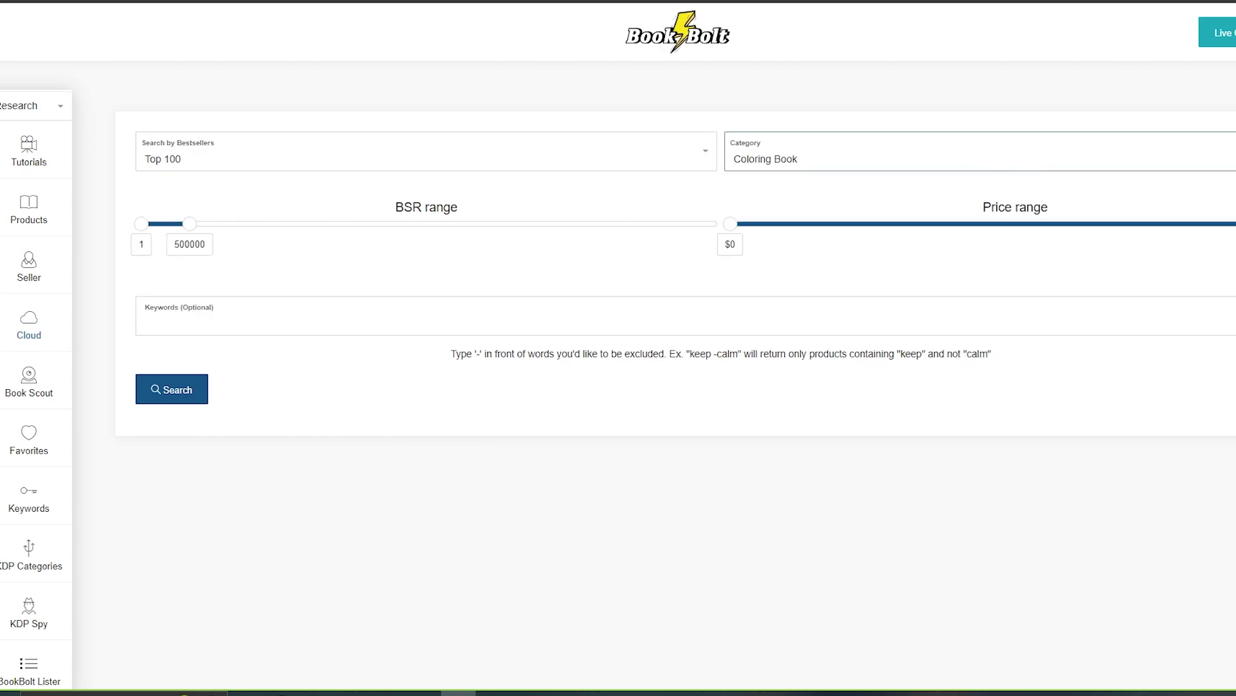
click(295, 317)
click(262, 353)
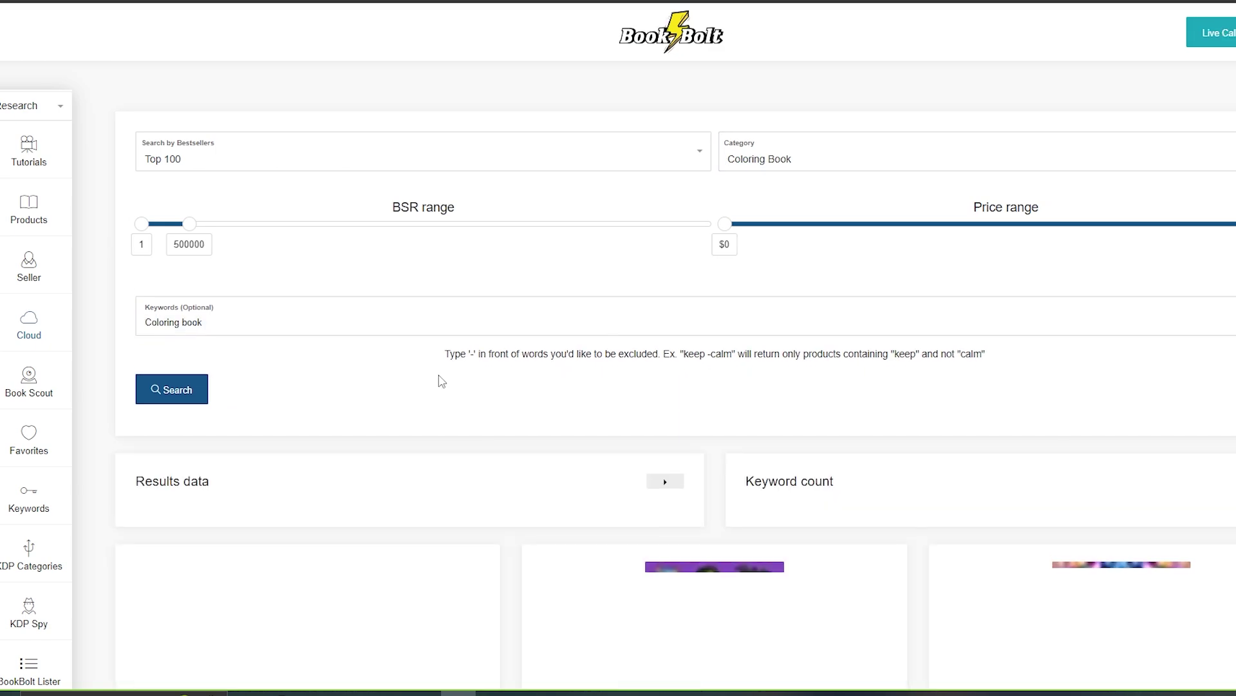
Step: Examine the first Cloud results, comparing each coloring book's reviews, publication date, price, BSR and estimated monthly sales
scroll(441, 381, down, 6)
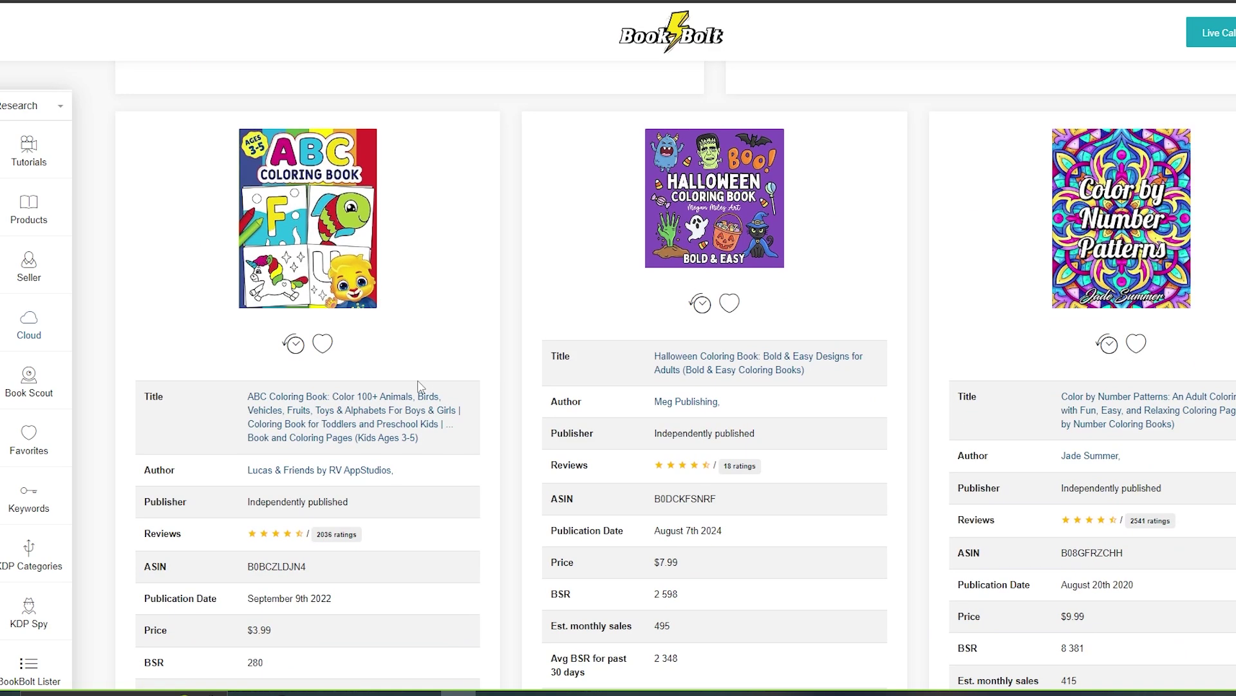
scroll(402, 390, down, 1)
scroll(1086, 239, down, 5)
scroll(773, 322, up, 7)
scroll(515, 329, down, 2)
scroll(287, 334, down, 1)
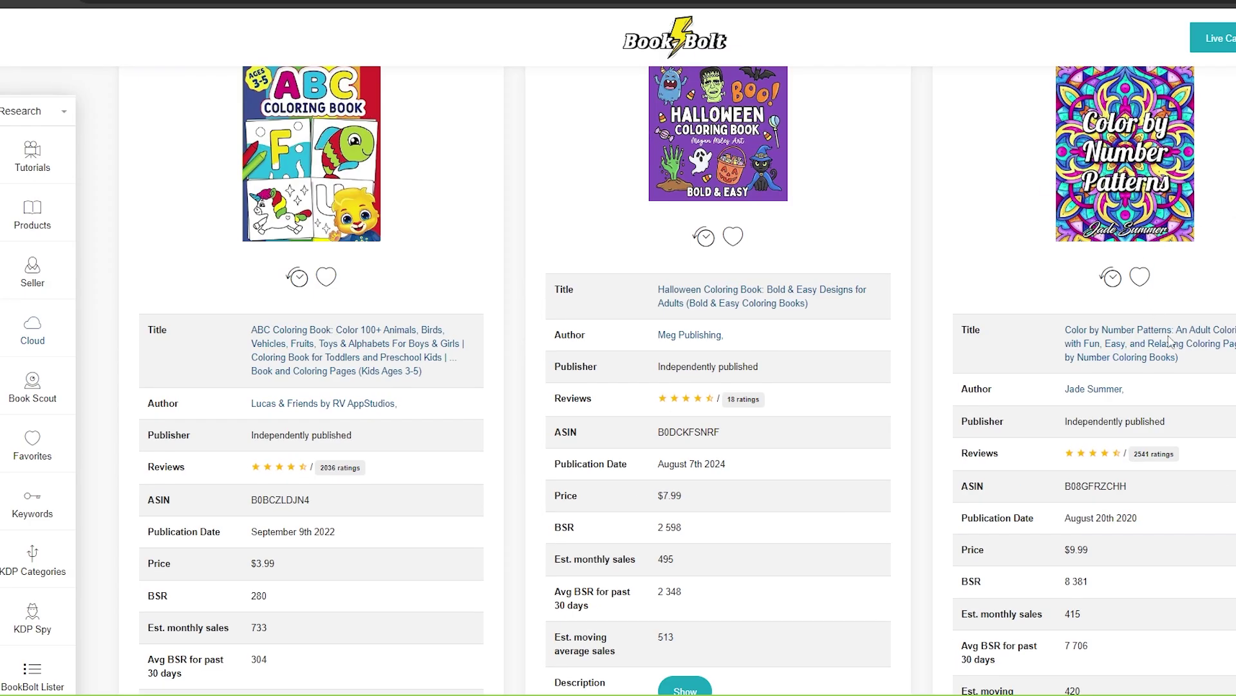
scroll(702, 310, up, 2)
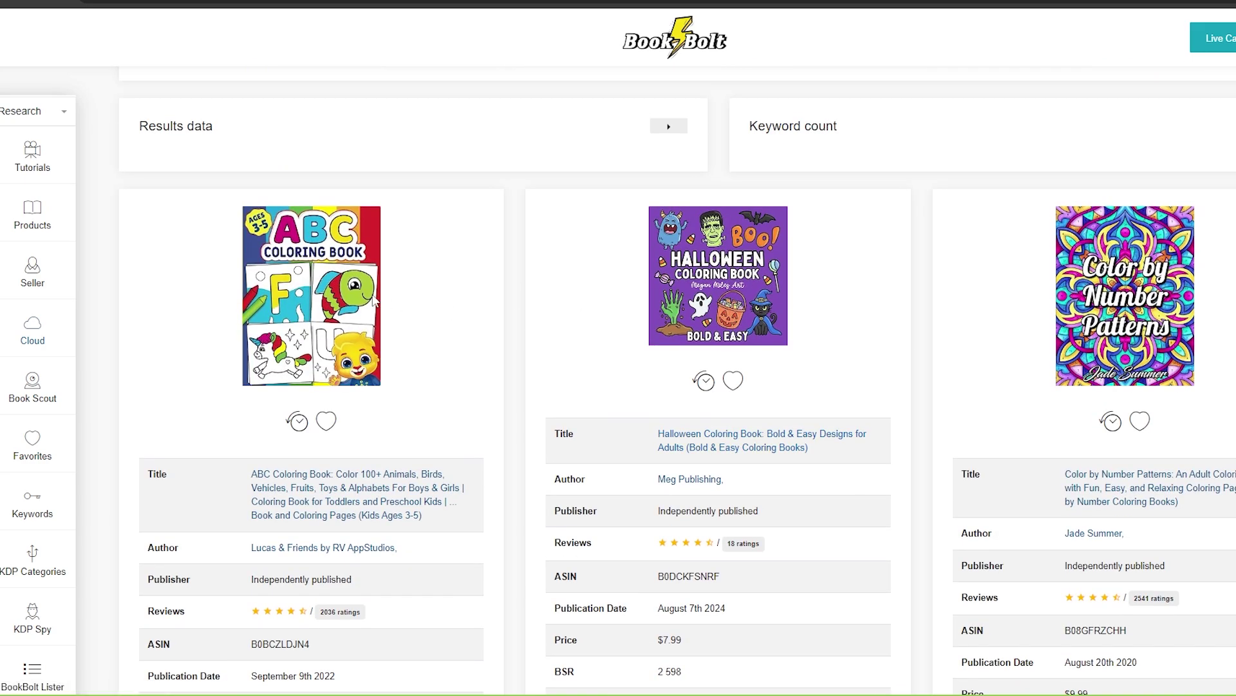
scroll(366, 314, down, 1)
Step: Open the ABC Coloring Book's listing in a new tab and review the sales details of the neighbouring Cloud results
right_click(287, 415)
click(308, 435)
click(798, 1)
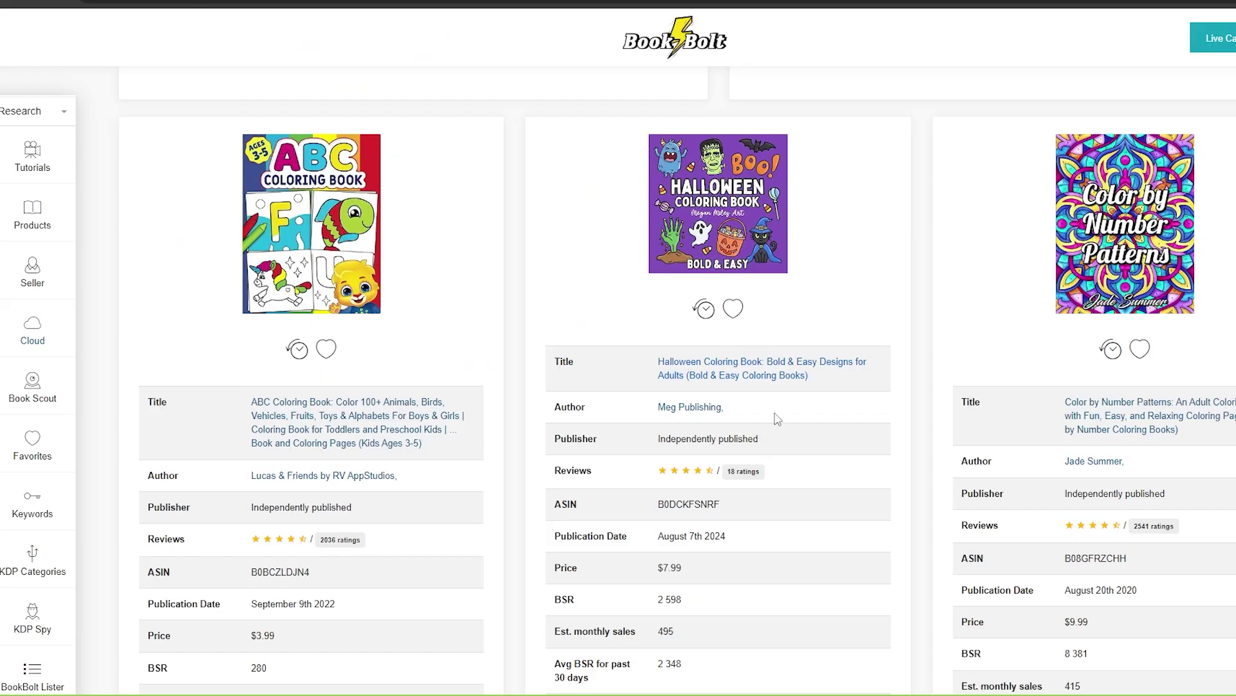
scroll(775, 540, down, 1)
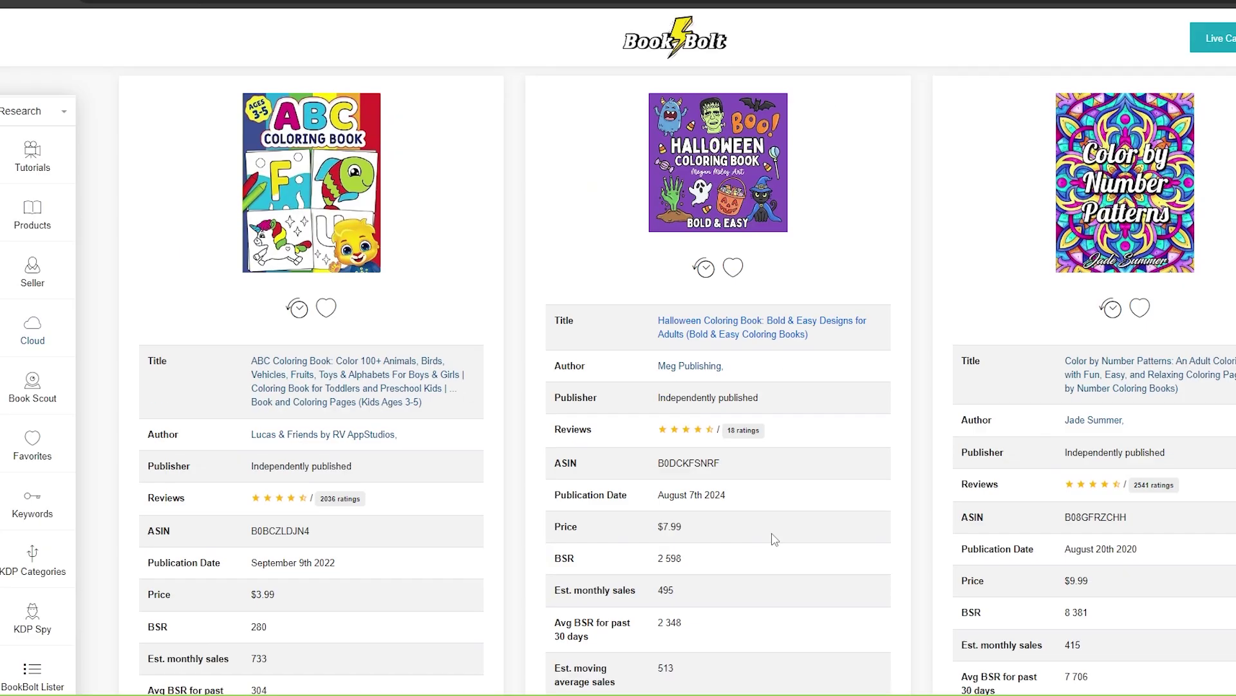
scroll(774, 540, down, 3)
scroll(1074, 465, up, 2)
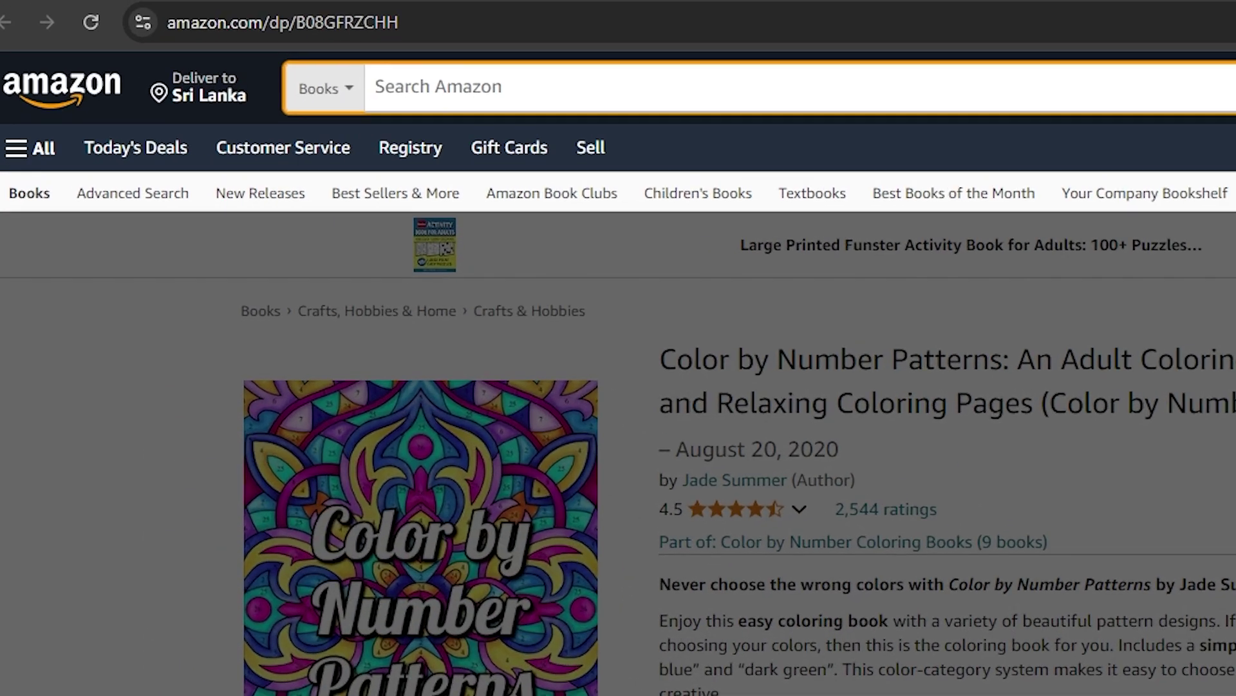
Step: Switch to Amazon and search its books for "halloween coloring book" and for "color by number coloring book"
text(Hallo)
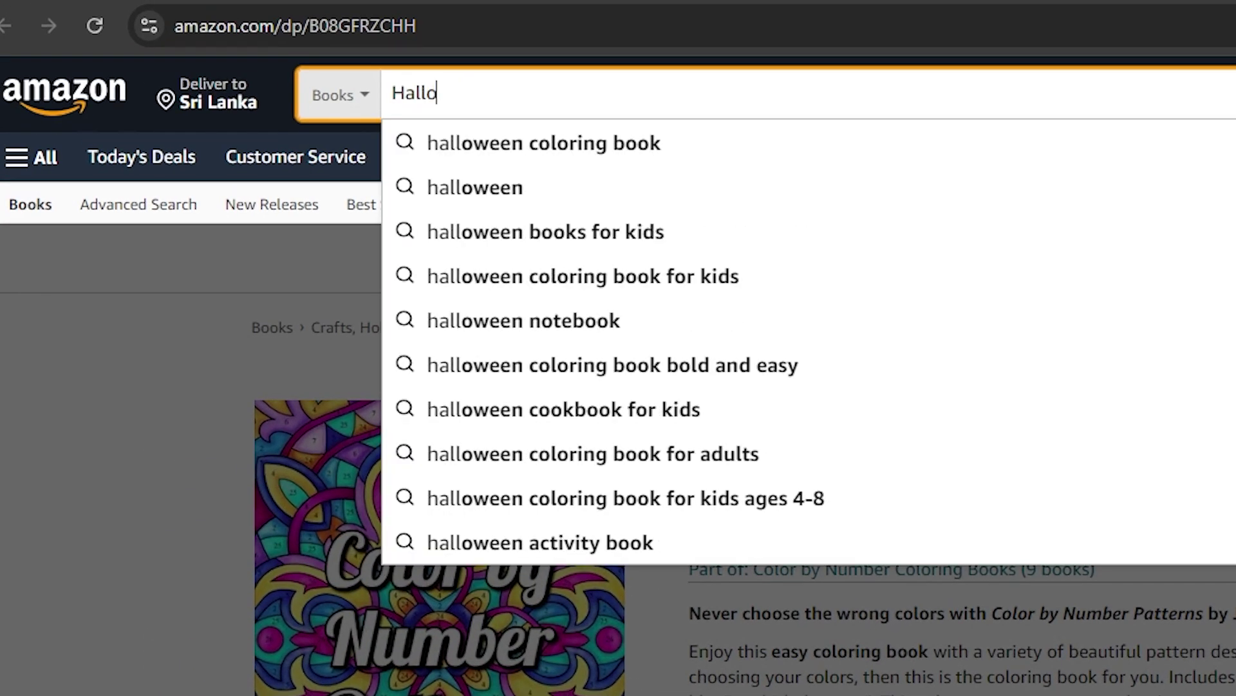
click(615, 135)
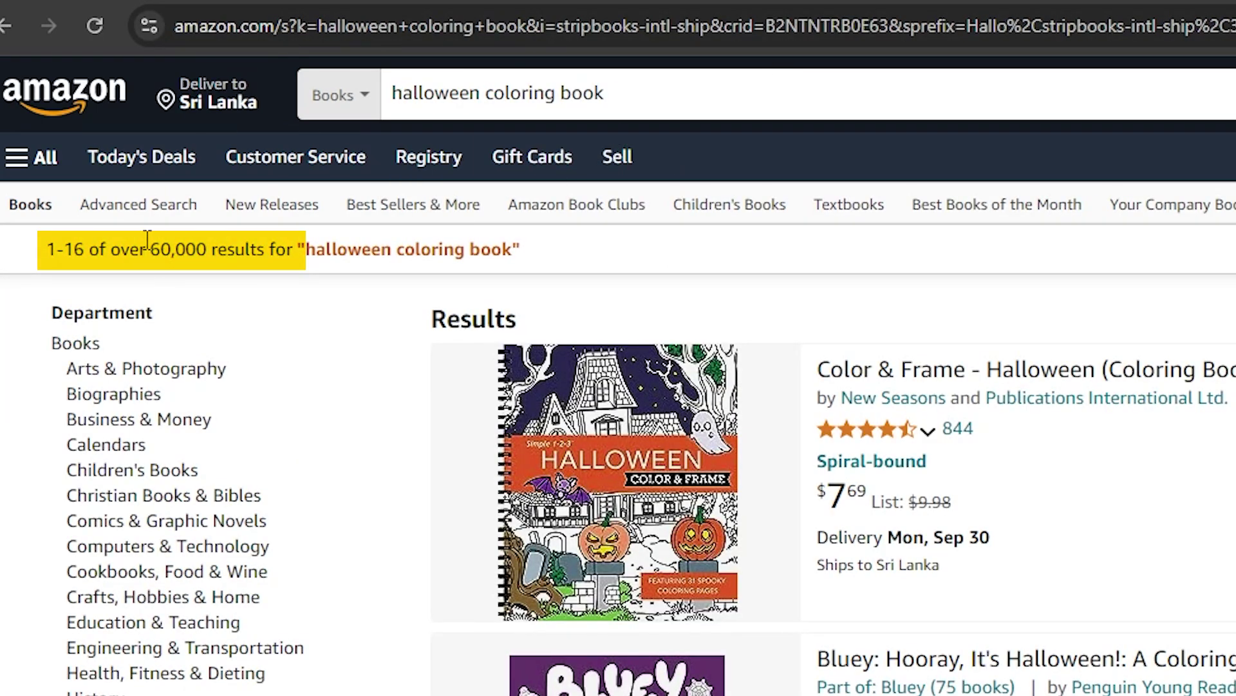
double_click(418, 93)
text(color by number)
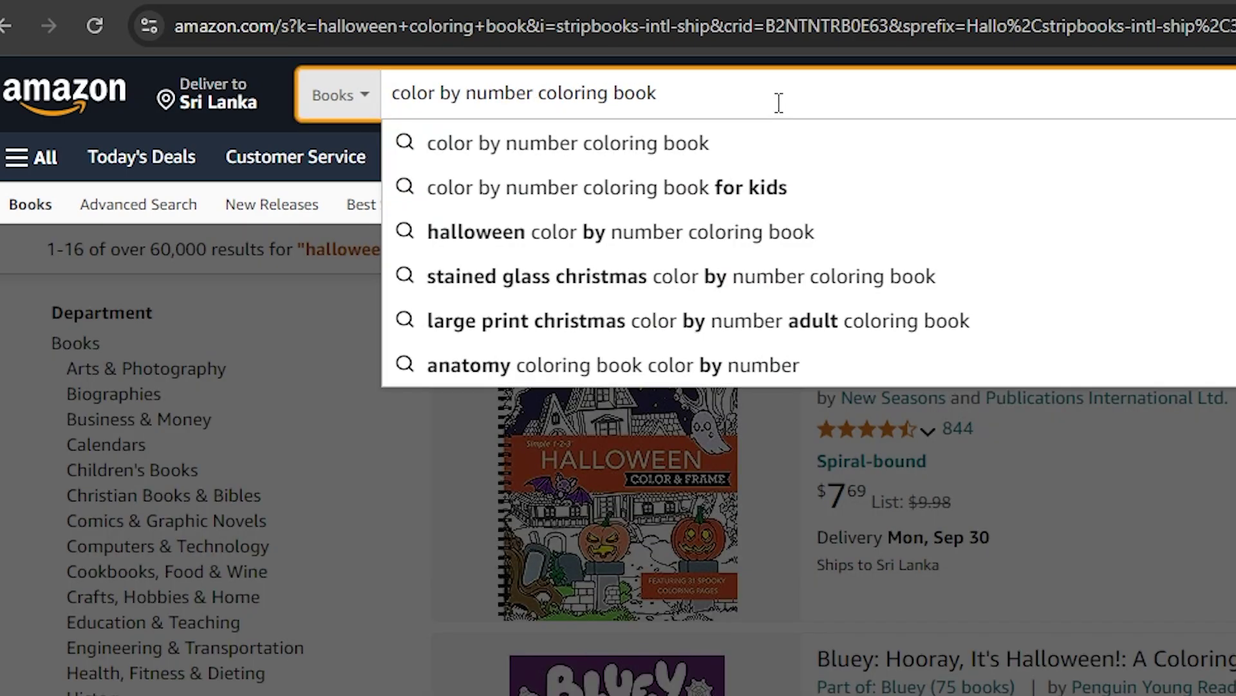
click(641, 155)
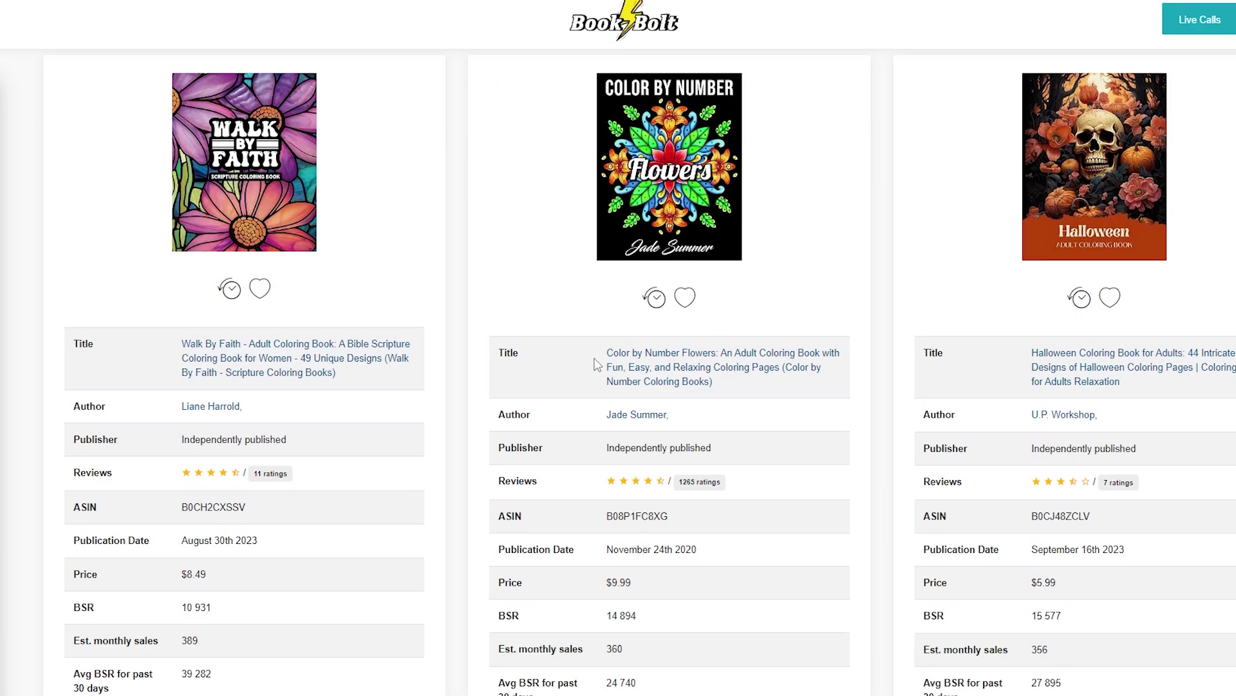
Step: Return to Book Bolt and look further down the Cloud results for other coloring book niches and their sales figures
scroll(1176, 219, down, 10)
scroll(1177, 219, down, 10)
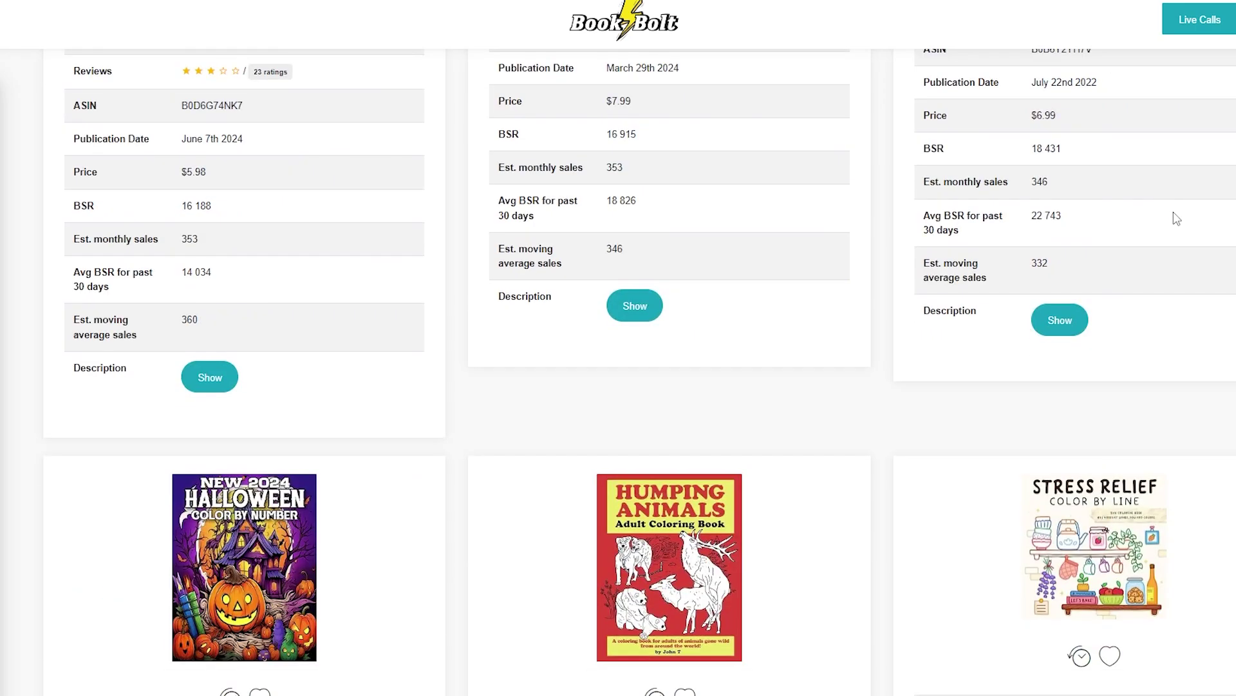
scroll(1119, 341, down, 7)
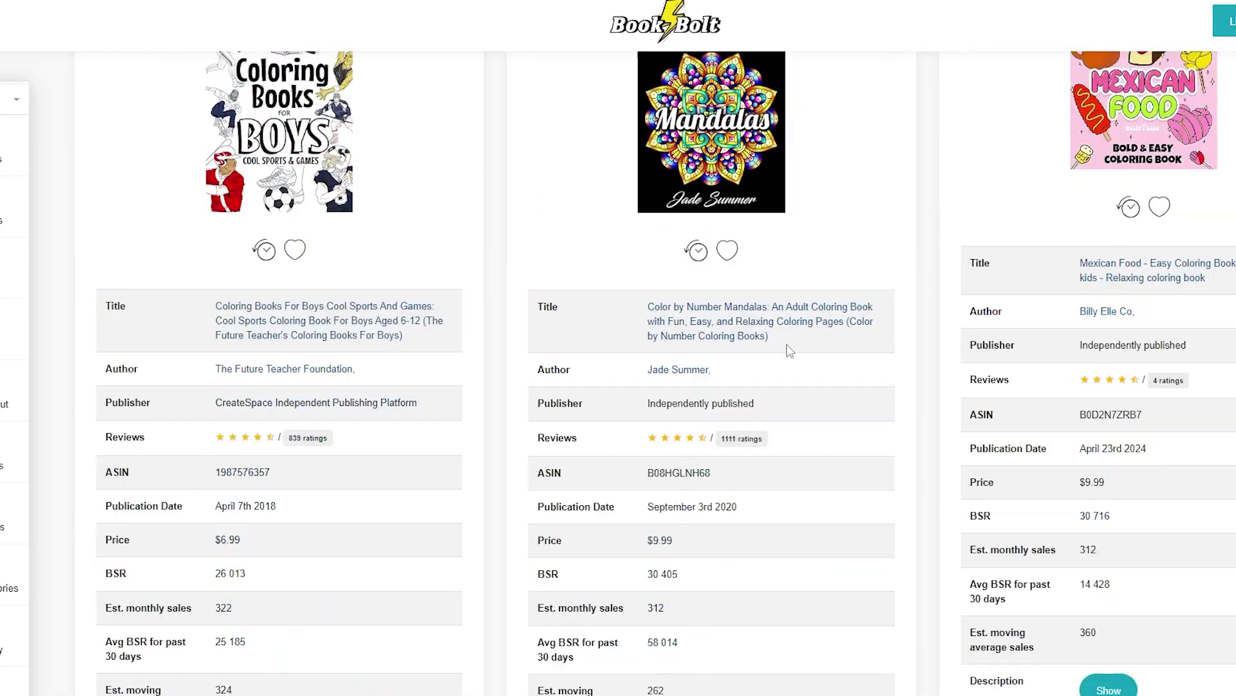
scroll(810, 353, down, 8)
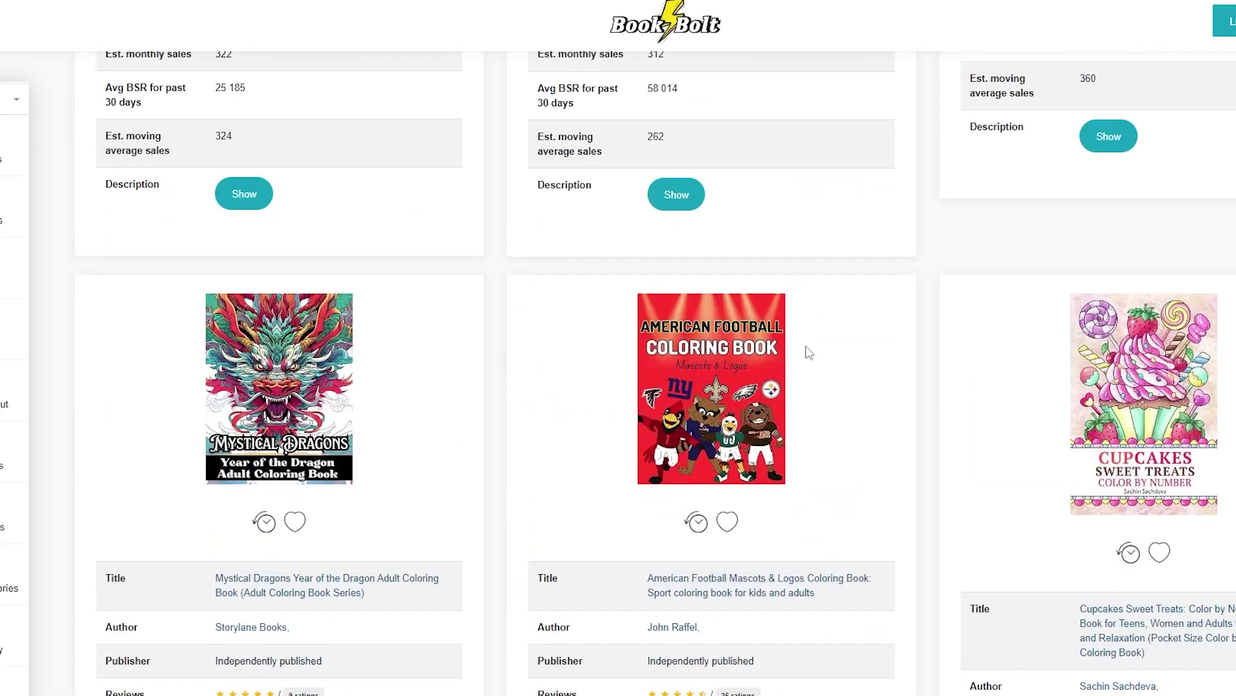
scroll(871, 358, down, 1)
scroll(259, 394, down, 3)
scroll(258, 370, up, 3)
Step: Search Amazon for "mystical dragon coloring book" and look through the competing titles
text(Mystical dargon coloring book)
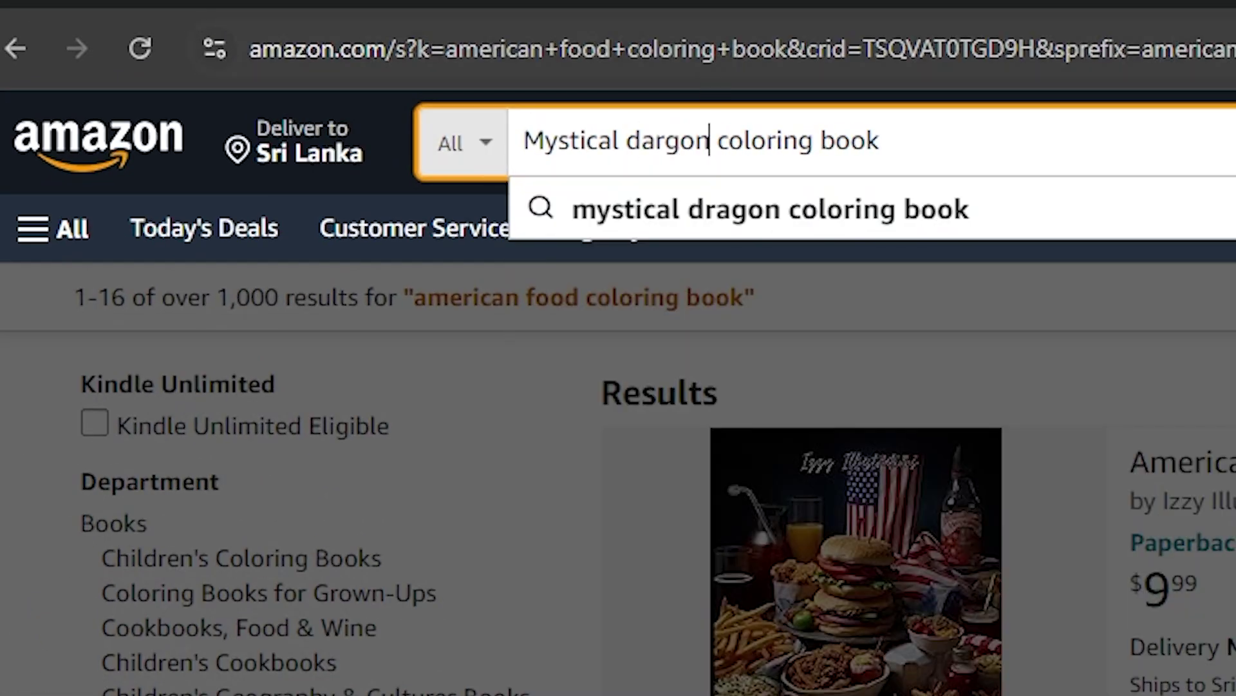
key(Return)
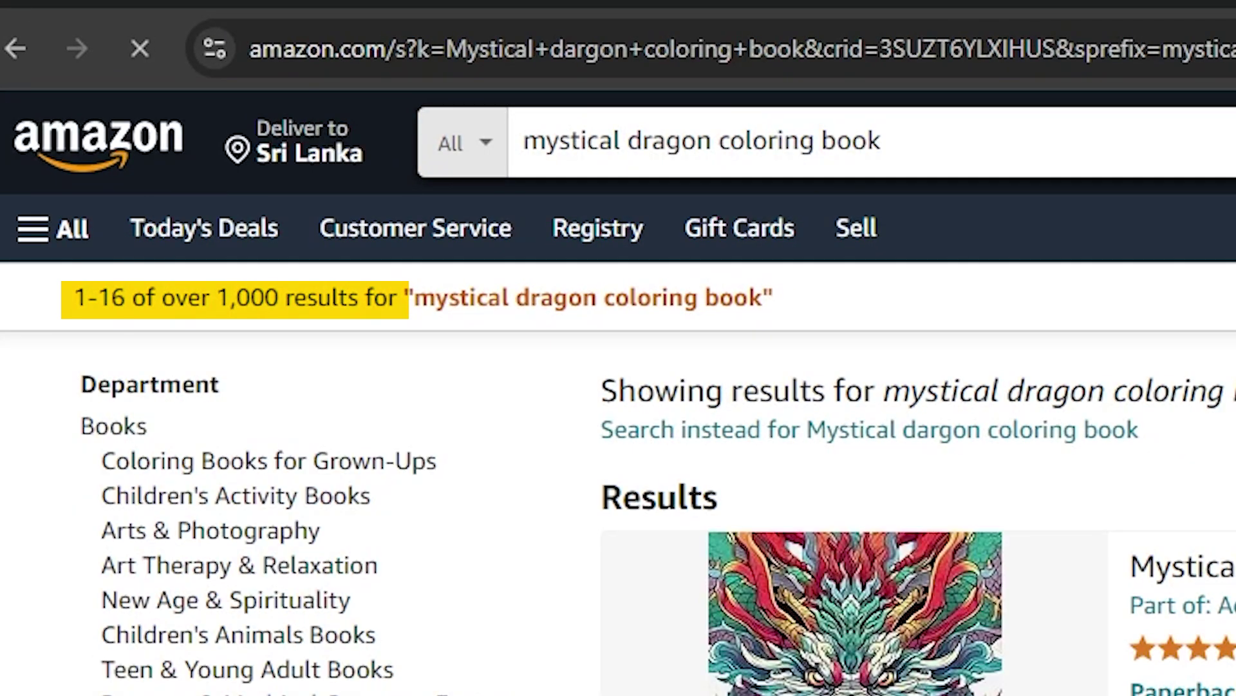
scroll(248, 367, down, 10)
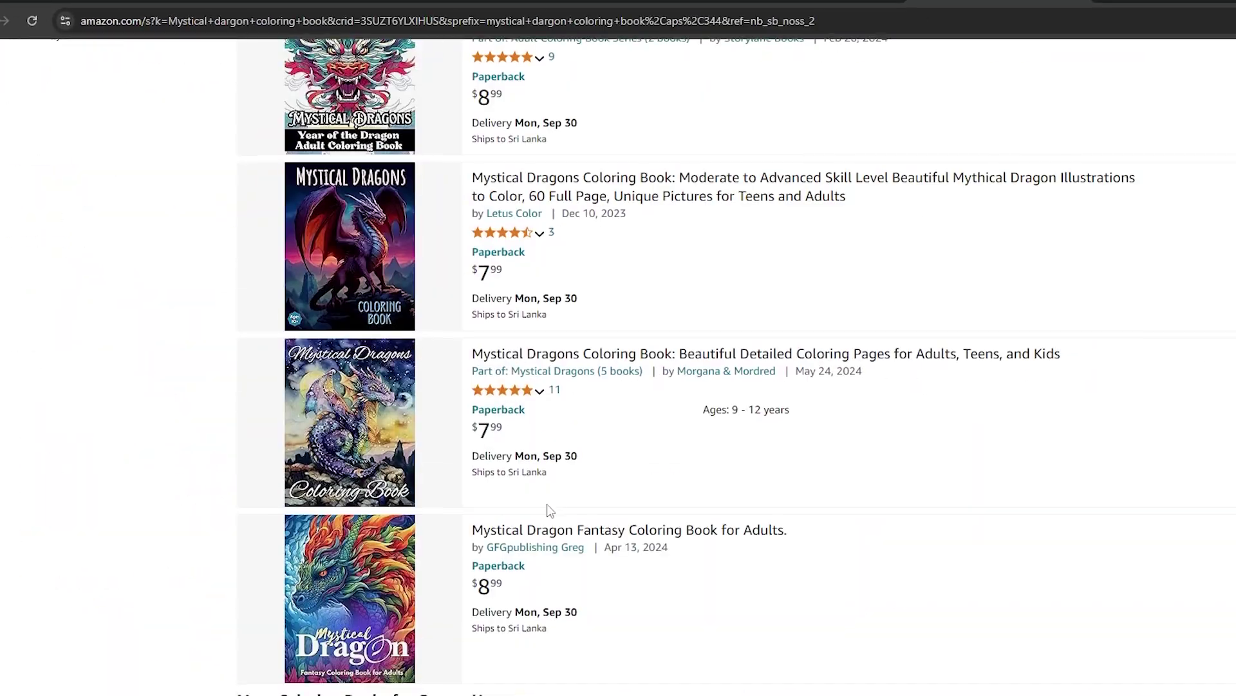
Step: Look through the remaining mystical dragon coloring books in the Amazon search results
scroll(502, 419, down, 3)
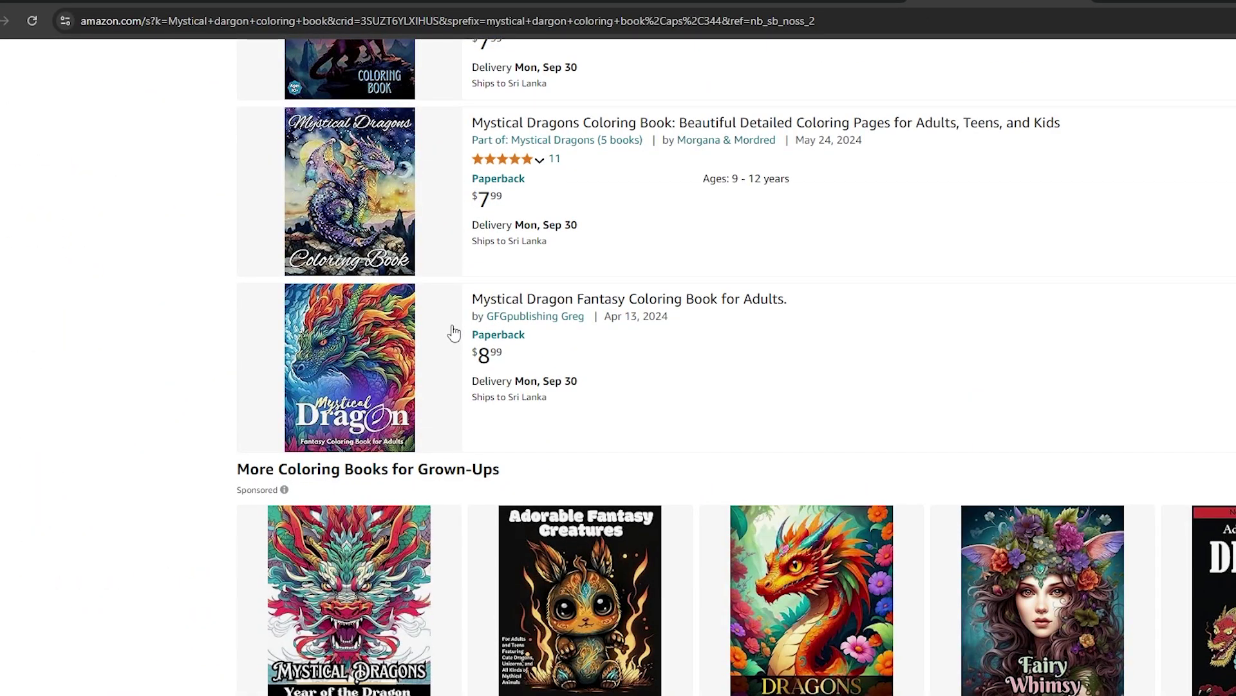
scroll(454, 332, down, 5)
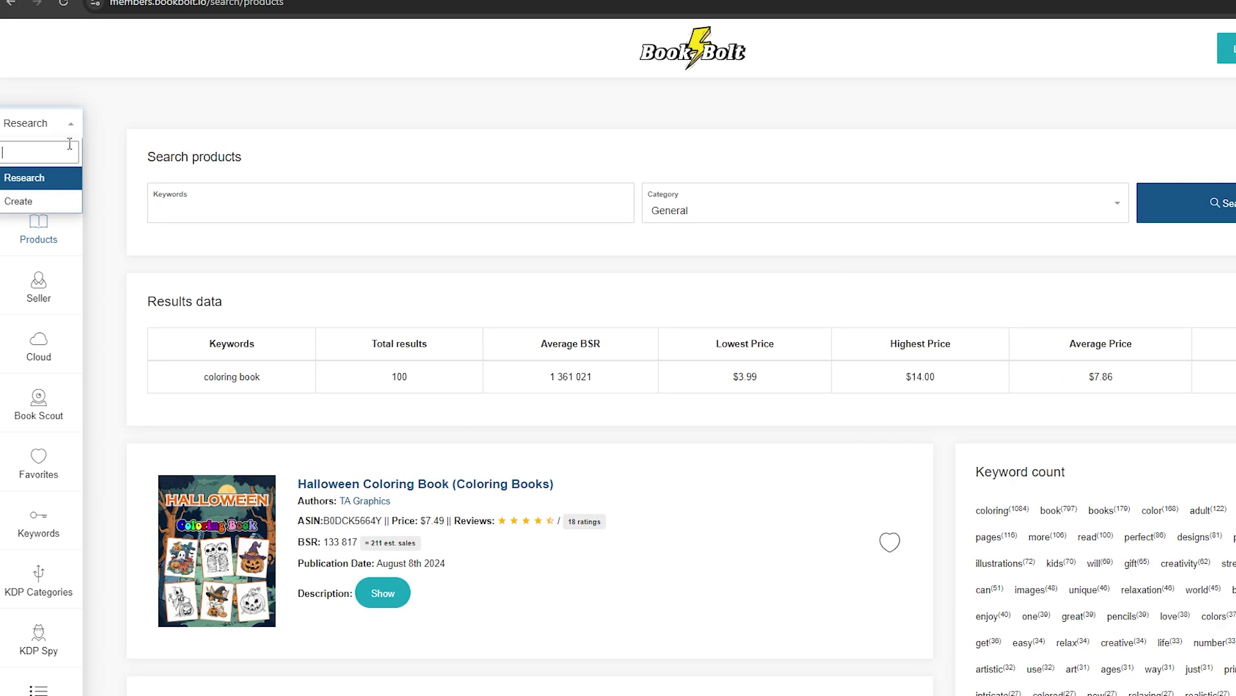
Step: Switch Book Bolt from its research tools to its creation tools and open the BookBolt Studio login for the account
click(31, 201)
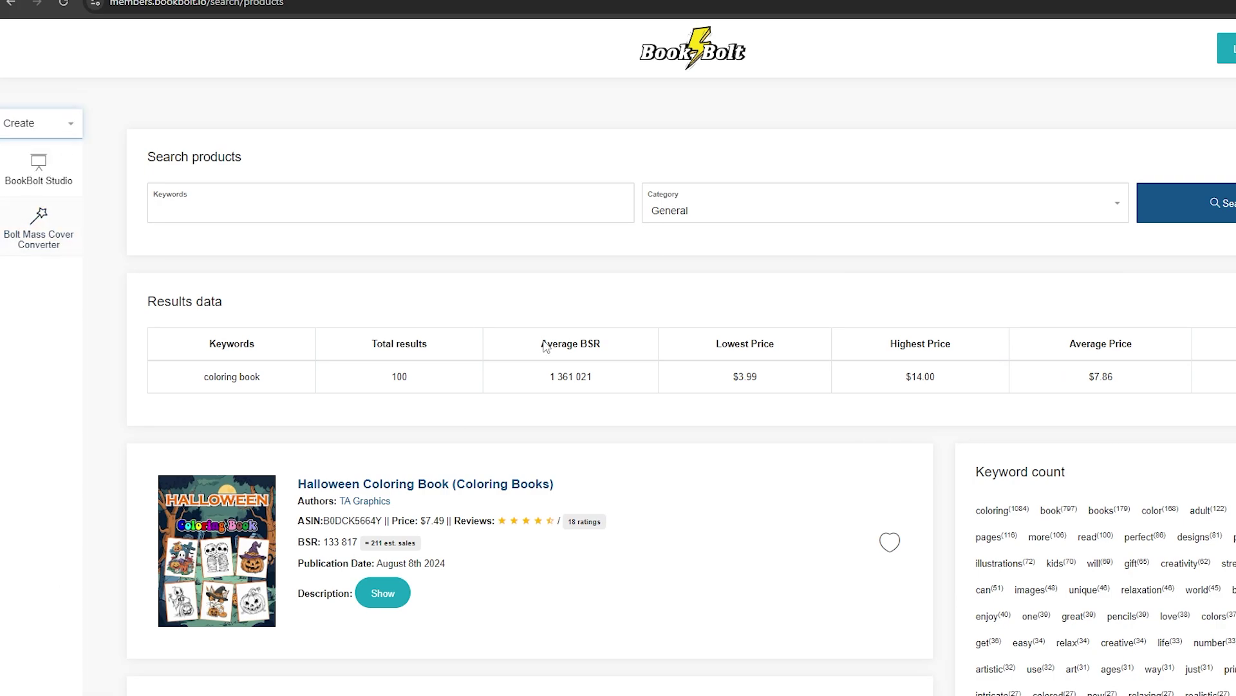
click(41, 181)
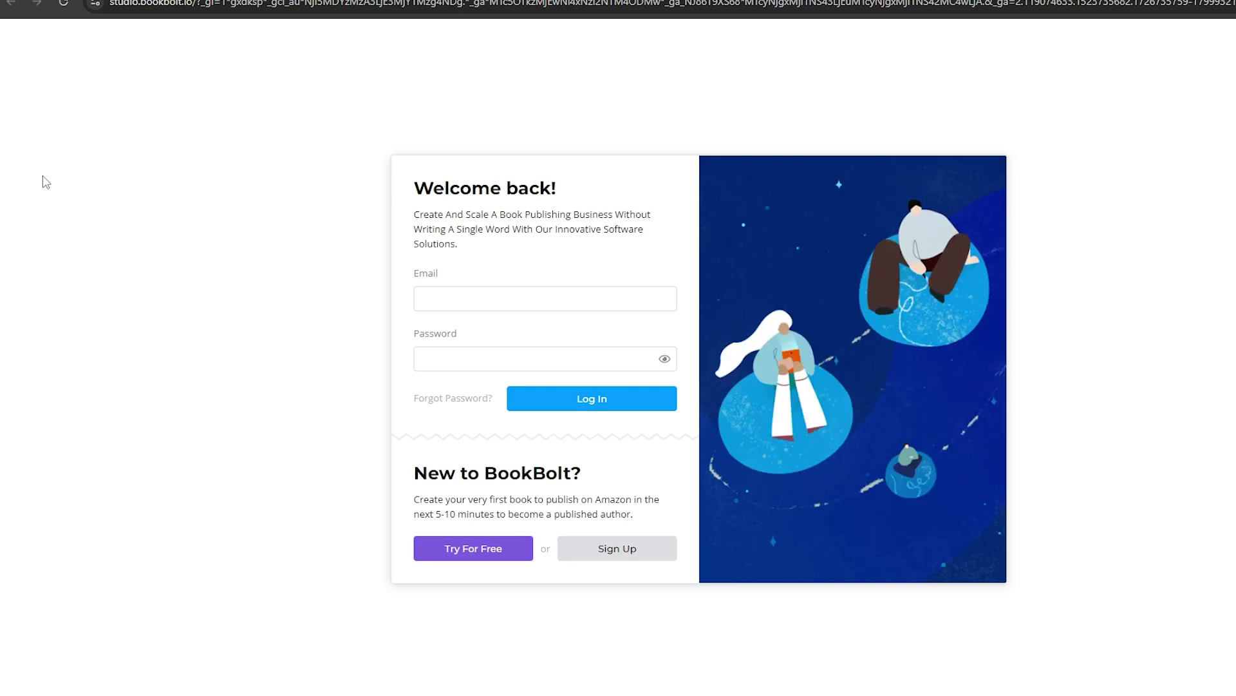
click(469, 304)
click(46, 182)
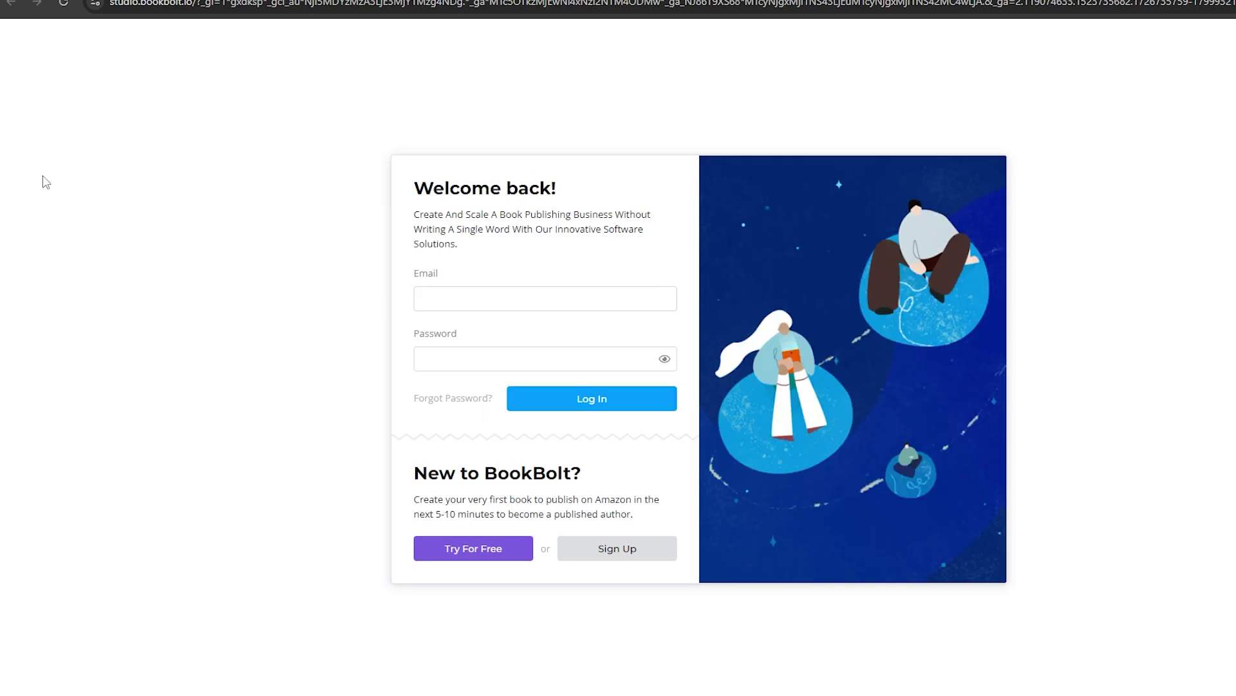
click(467, 305)
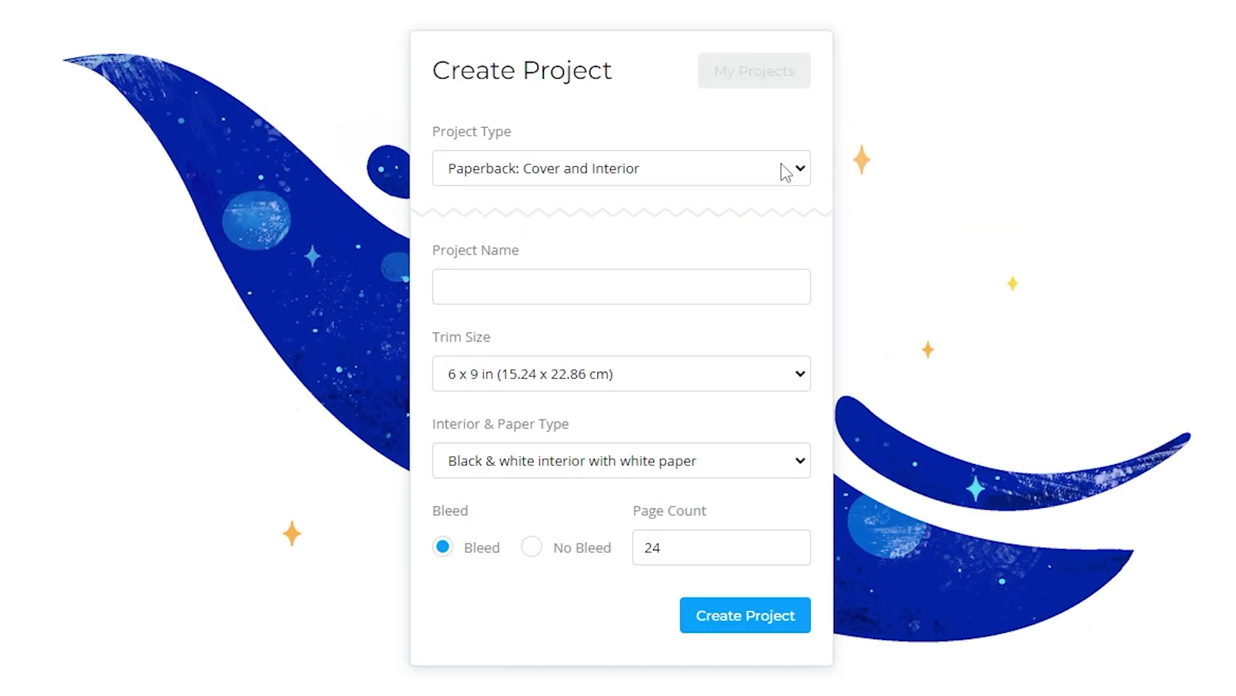
Step: Set the new project's type to Paperback: Cover and Interior and name it Mythic Dragons
click(783, 169)
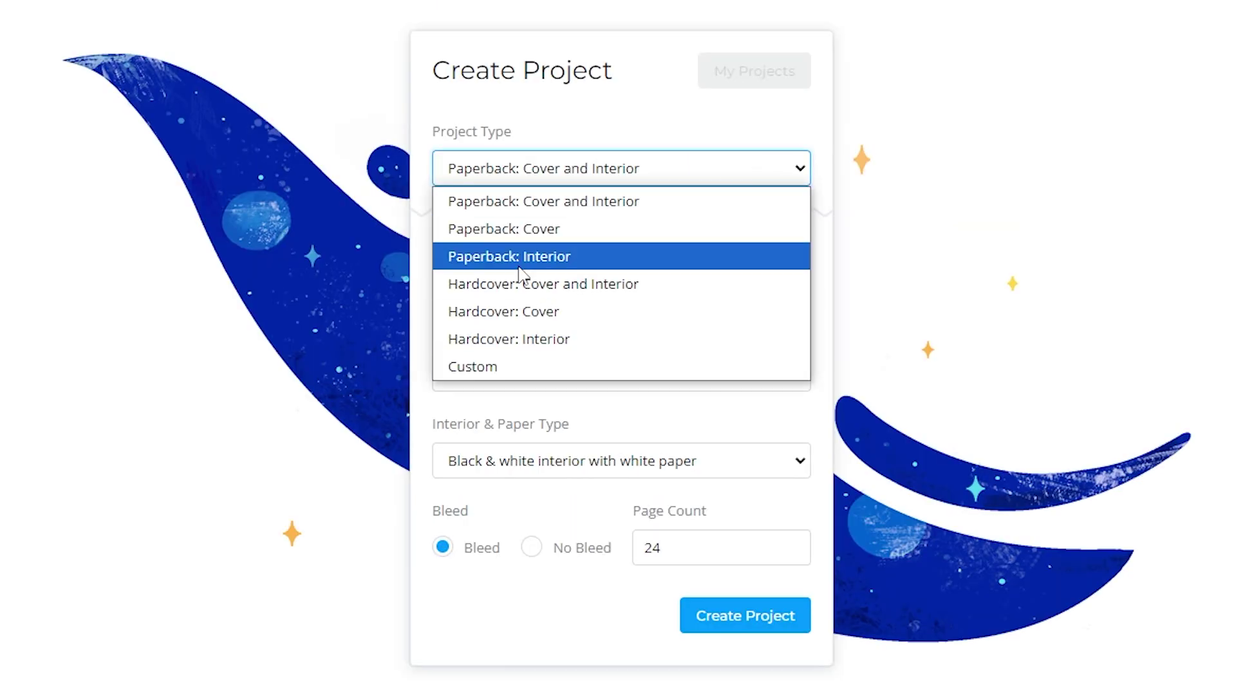
click(600, 201)
click(509, 297)
text(Mythic Dragons)
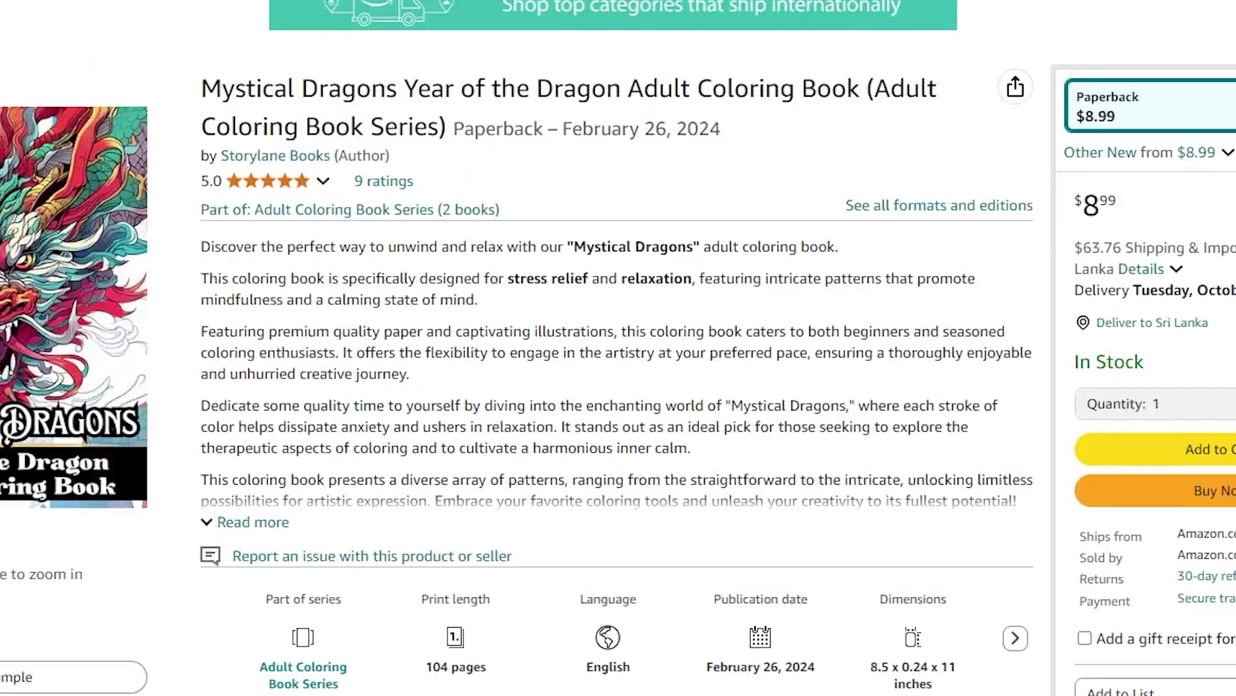
Step: Check a competing dragon book's dimensions on Amazon and set the project to 8.5 x 11 in with a standard color interior on white paper
scroll(535, 394, down, 3)
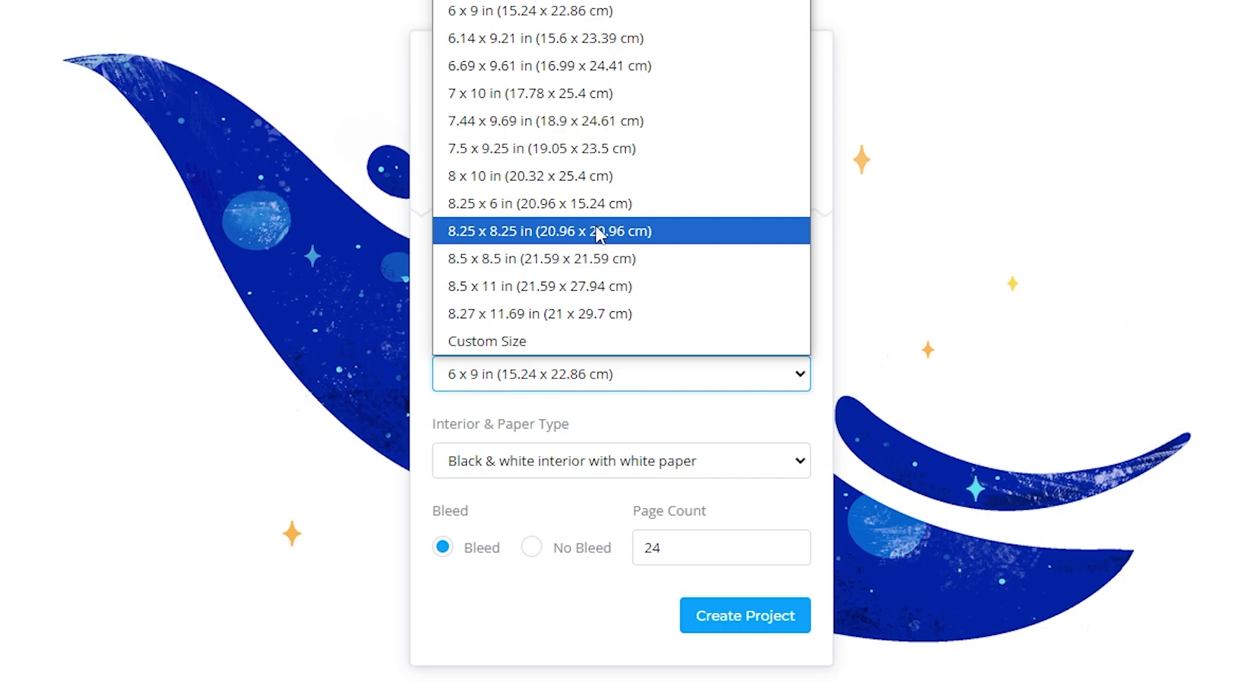
click(605, 271)
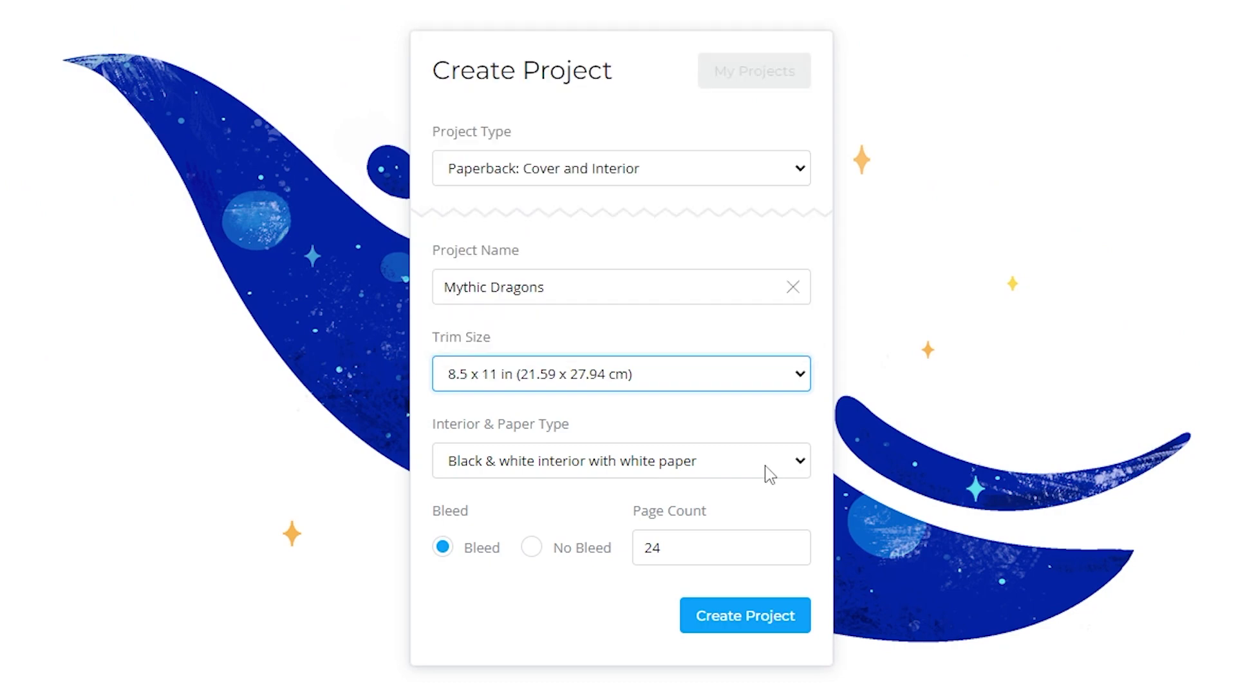
click(770, 475)
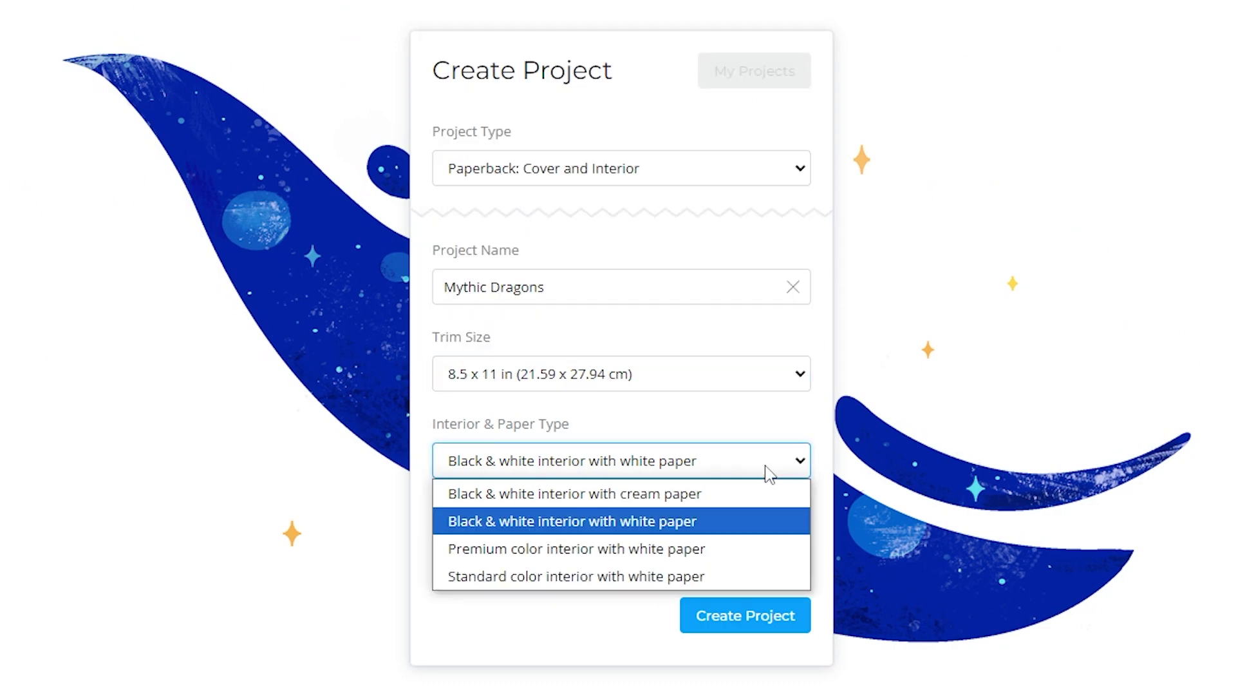
click(567, 581)
Step: Set the page count to 72 and create the project
double_click(639, 555)
text(72)
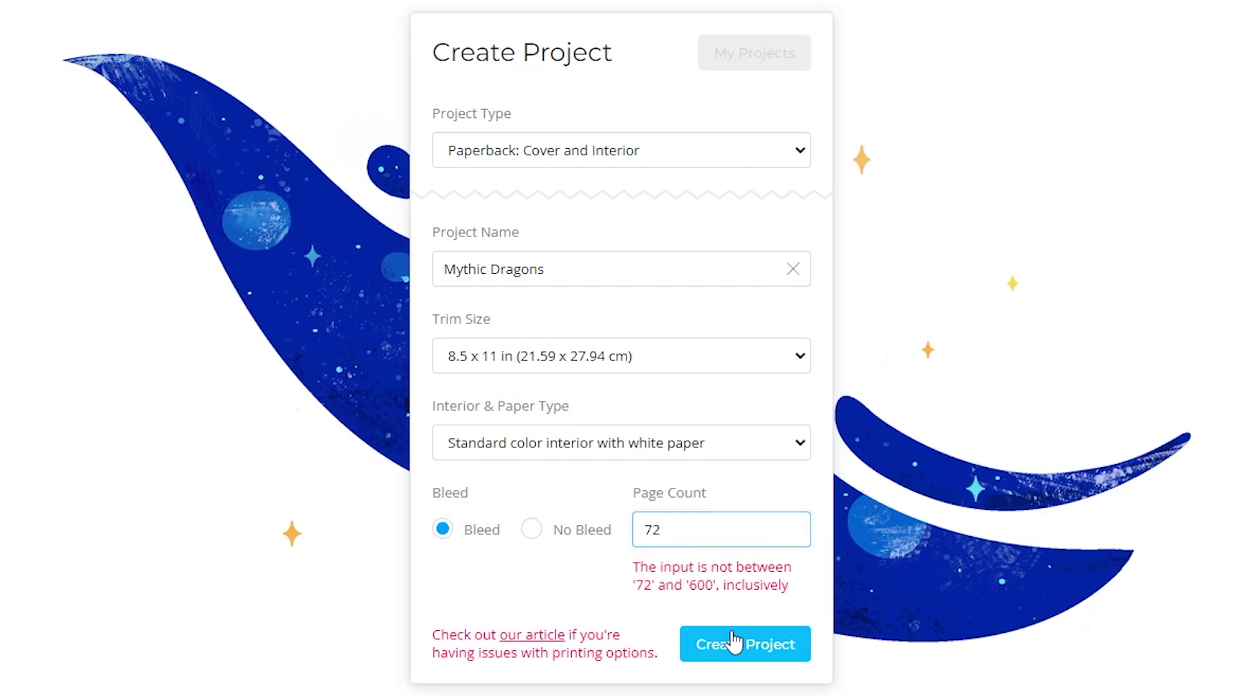
click(728, 643)
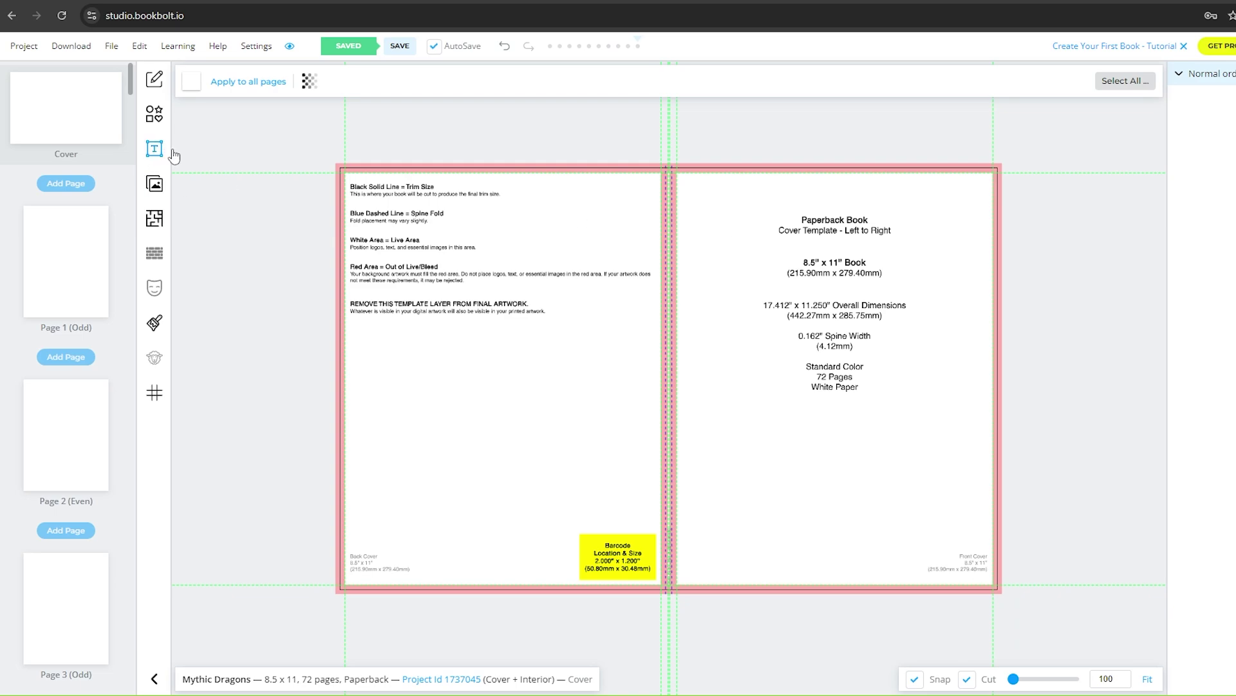
Step: Search Pixabay images for "Dragons" and add the teal Chinese dragon among clouds to the cover
click(154, 185)
click(272, 104)
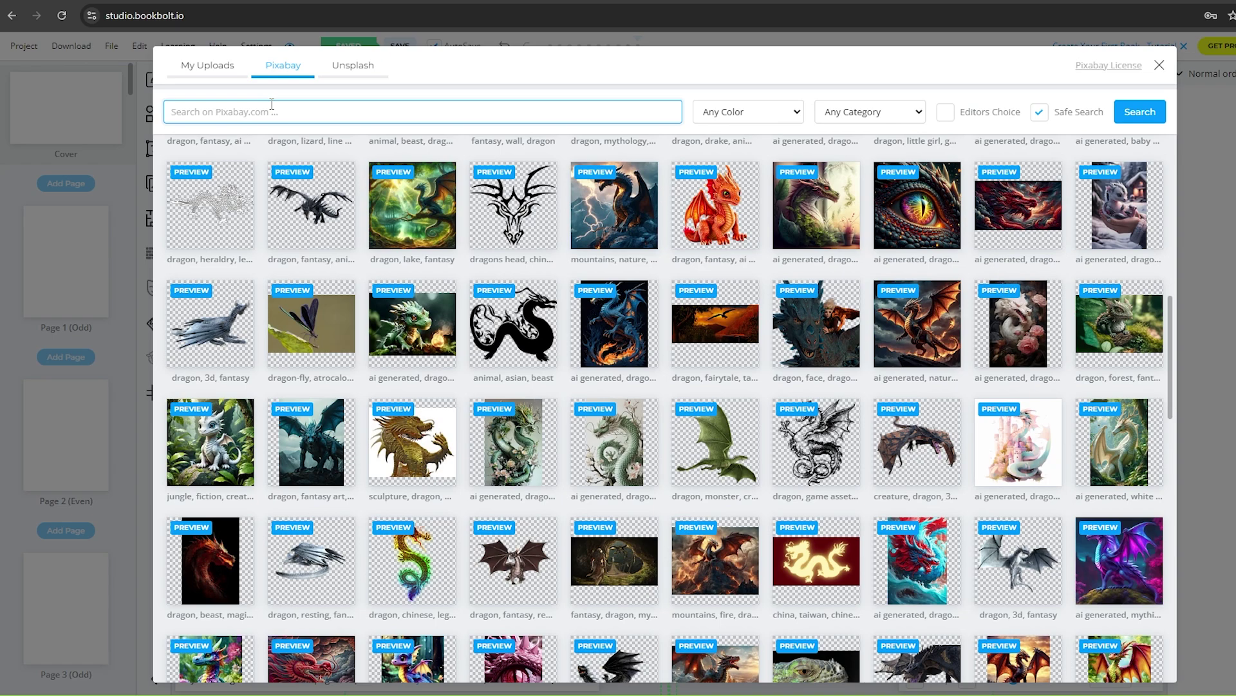
text(dRA)
drag(271, 104, 128, 105)
text(Dra)
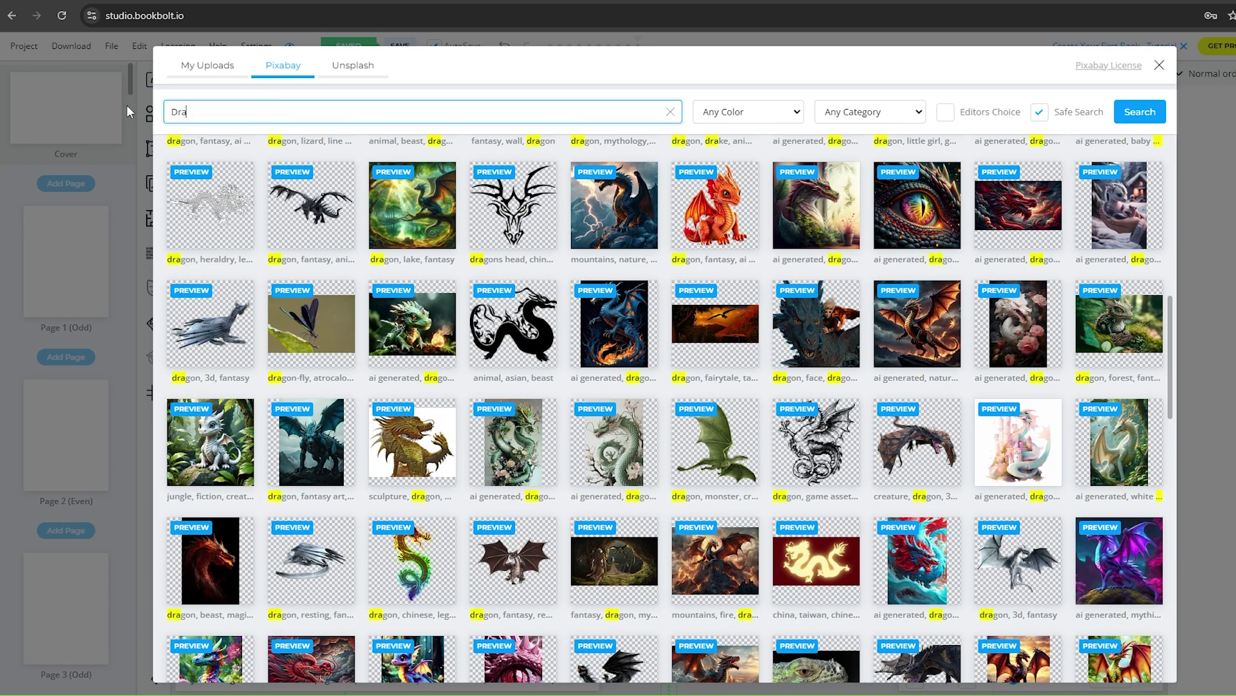
text(gons)
key(Return)
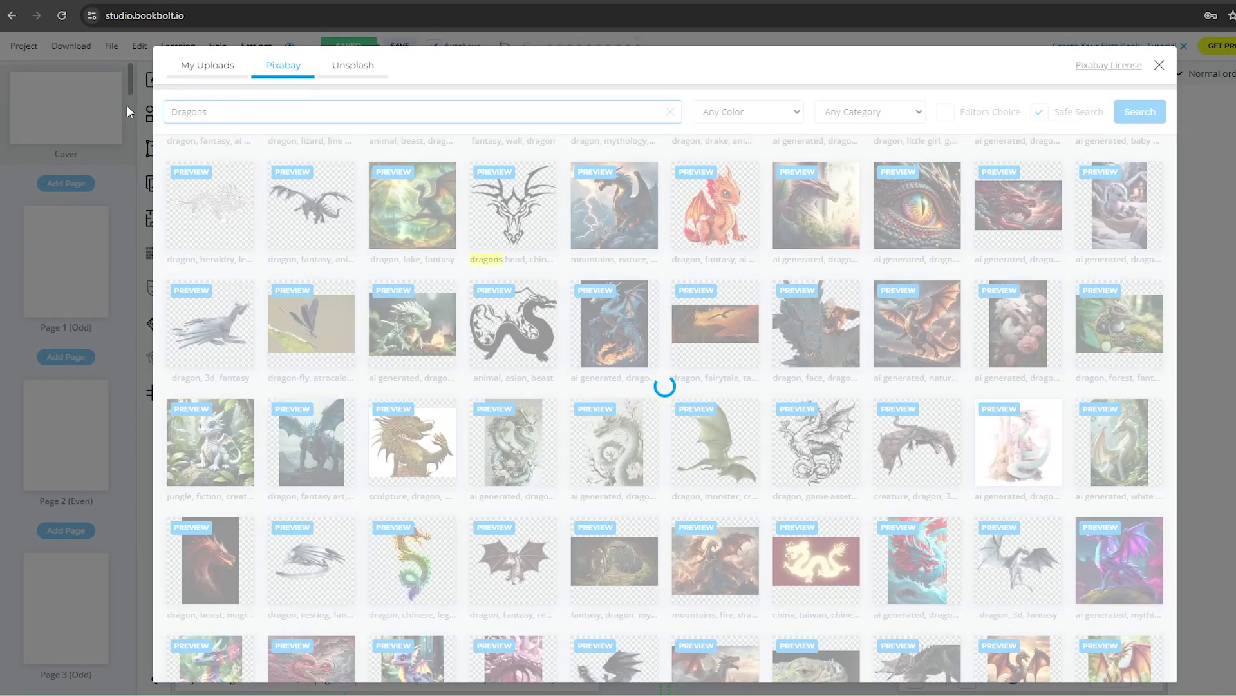
scroll(343, 552, down, 10)
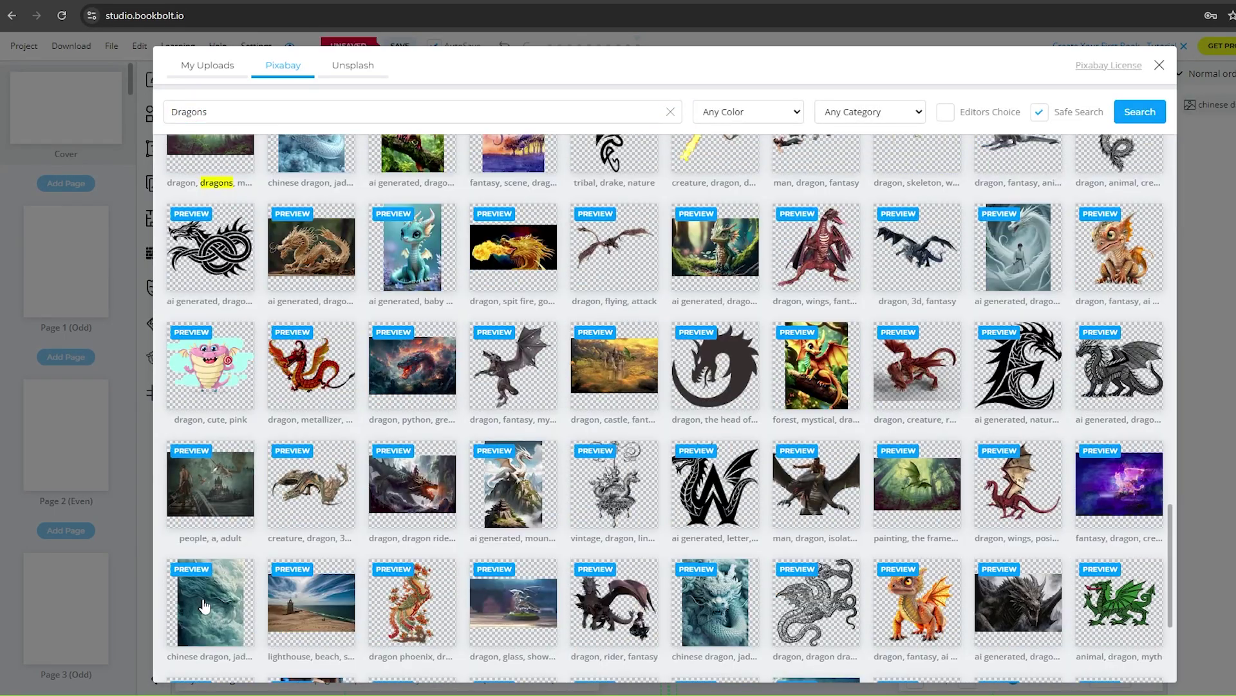
click(210, 602)
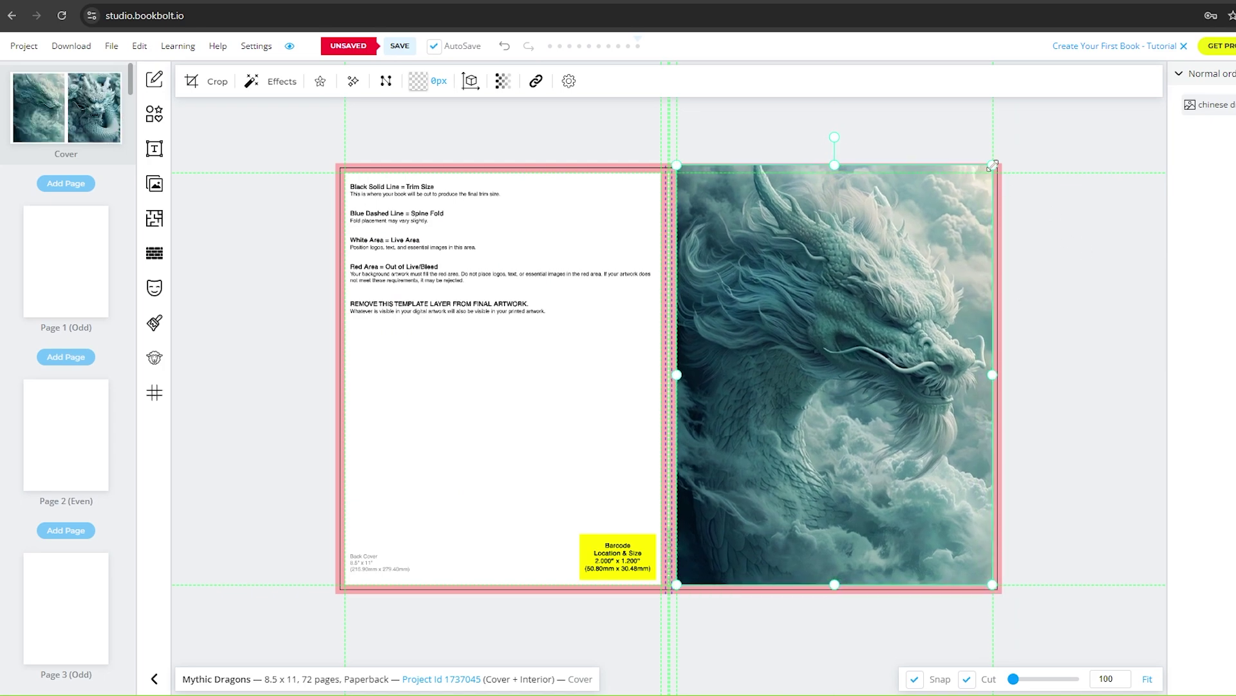
Step: Position and enlarge the cloud dragon image so that it fills the front cover including the bleed
drag(905, 244, 903, 243)
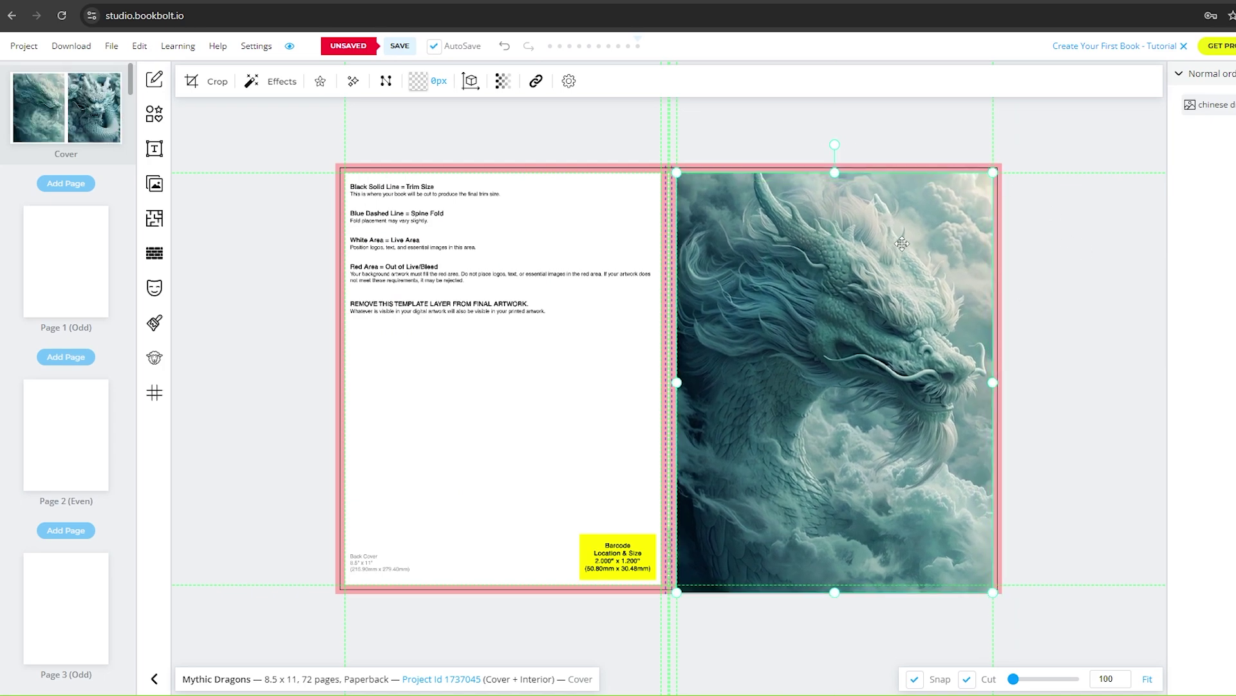
drag(995, 170, 1000, 167)
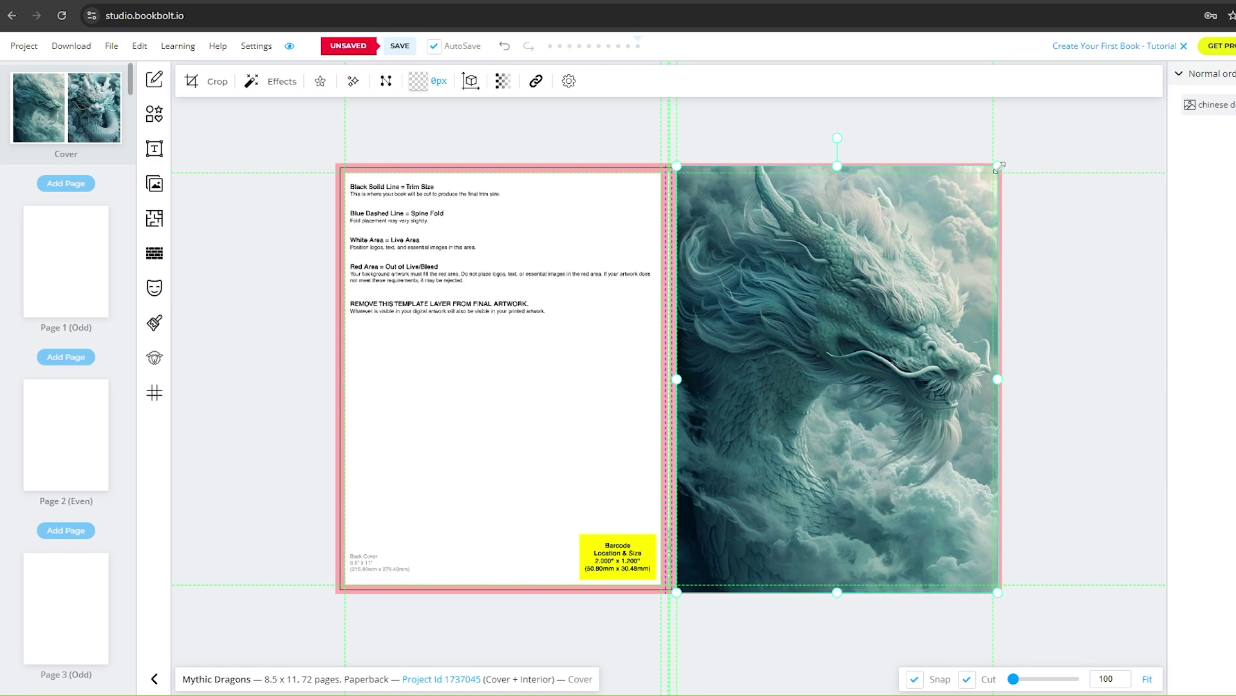
double_click(794, 276)
click(313, 205)
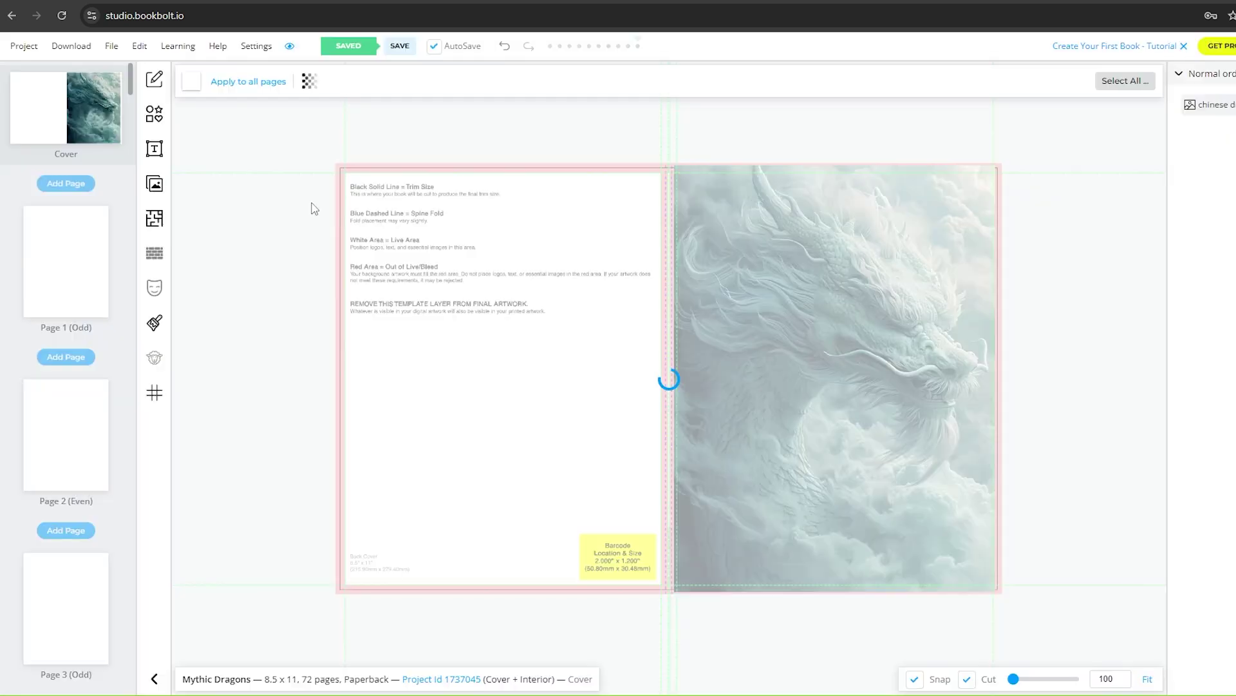
Step: Move the front-facing Chinese dragon image onto the back cover and enlarge it to cover that side
drag(899, 398, 581, 386)
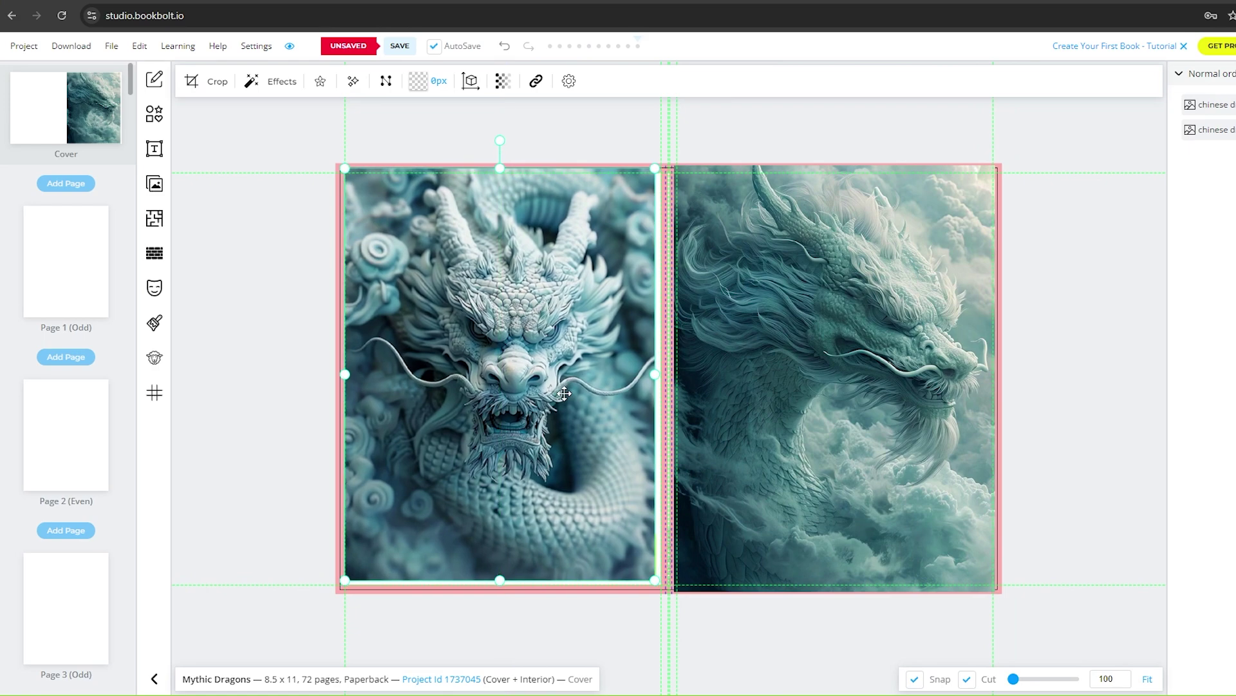
drag(658, 173, 663, 162)
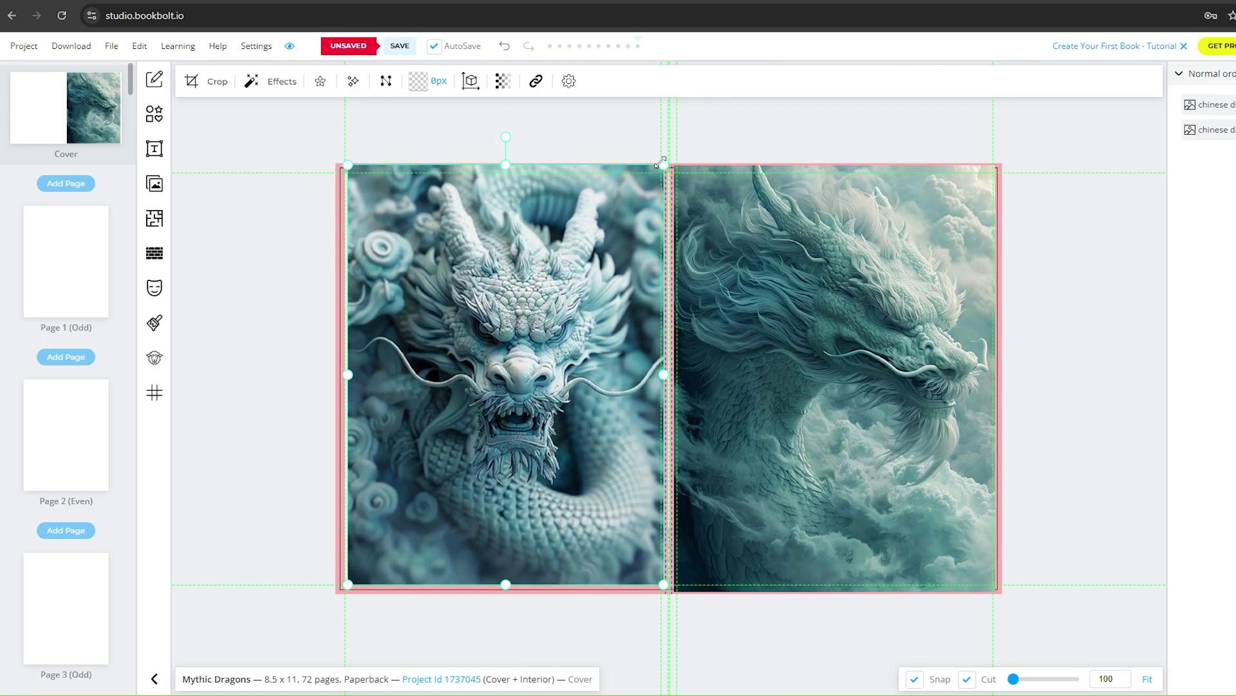
drag(348, 583, 339, 589)
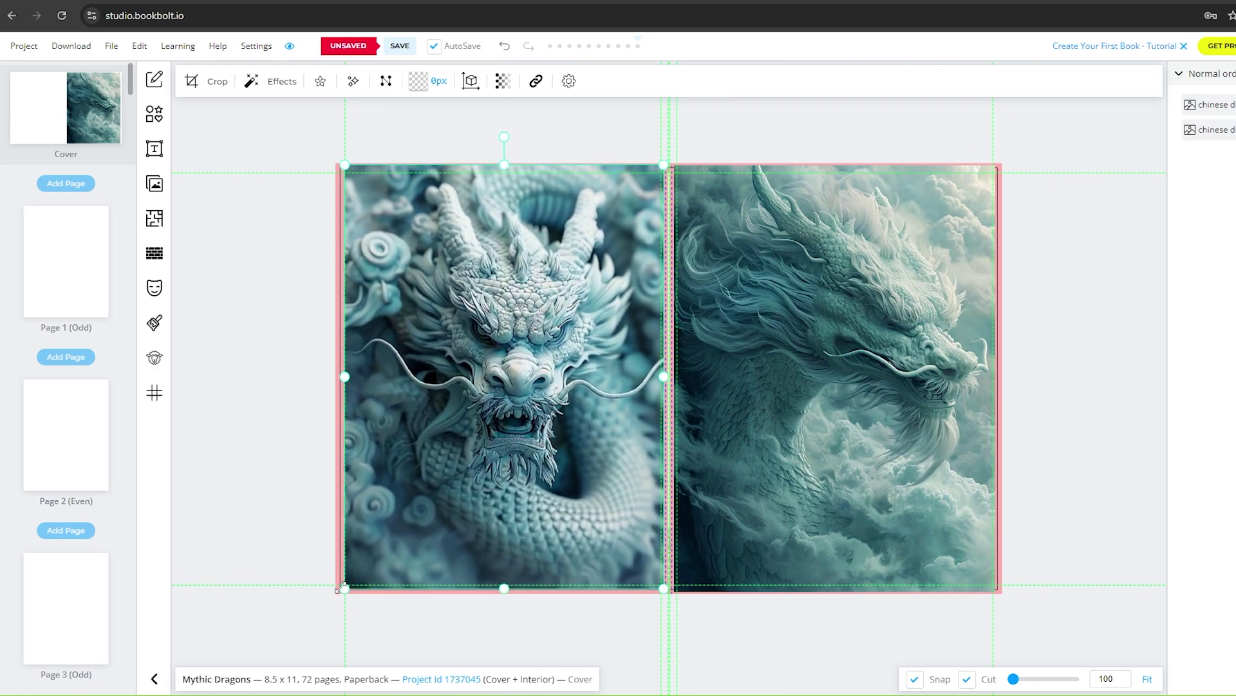
drag(537, 449, 534, 450)
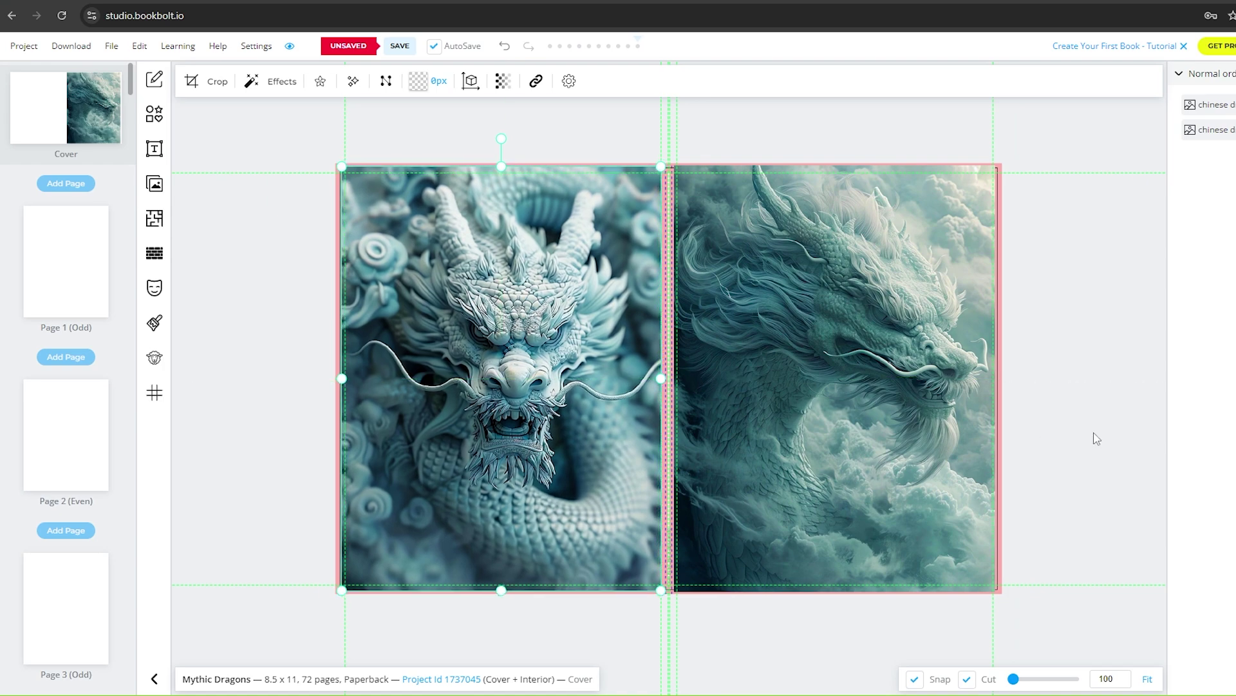
click(1111, 428)
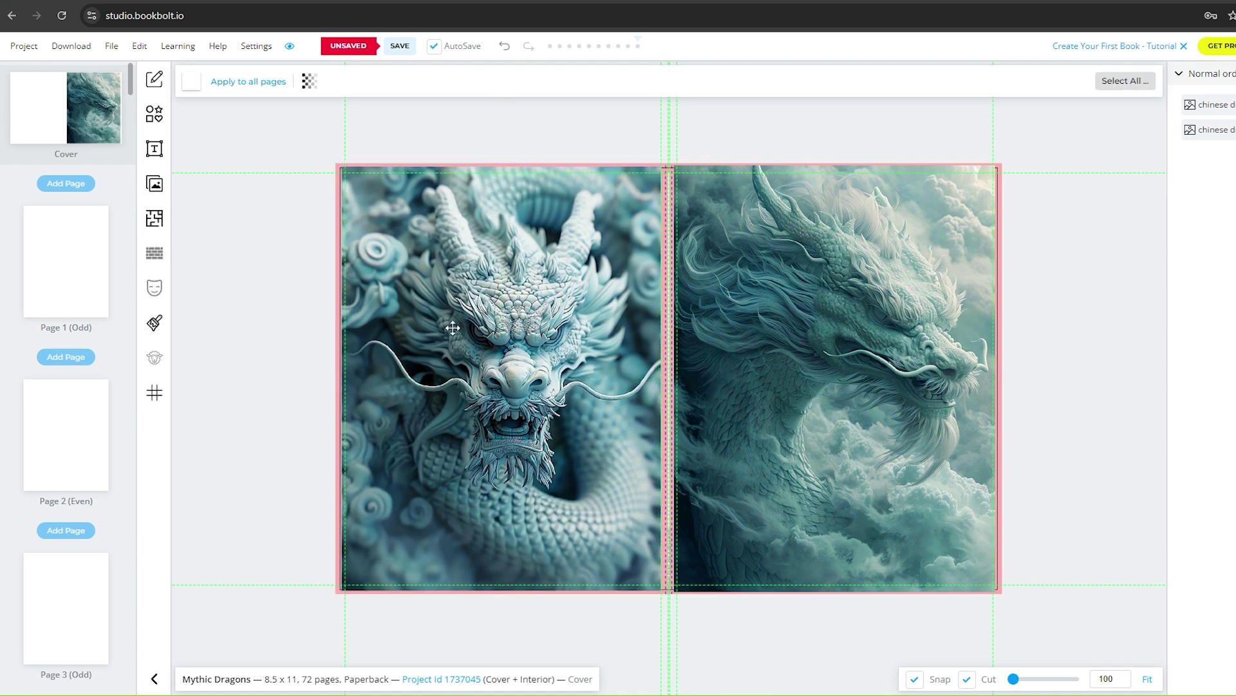
Step: Add a heading reading "LEGENDARY DRAGONS" over the dragon on the front cover
click(159, 153)
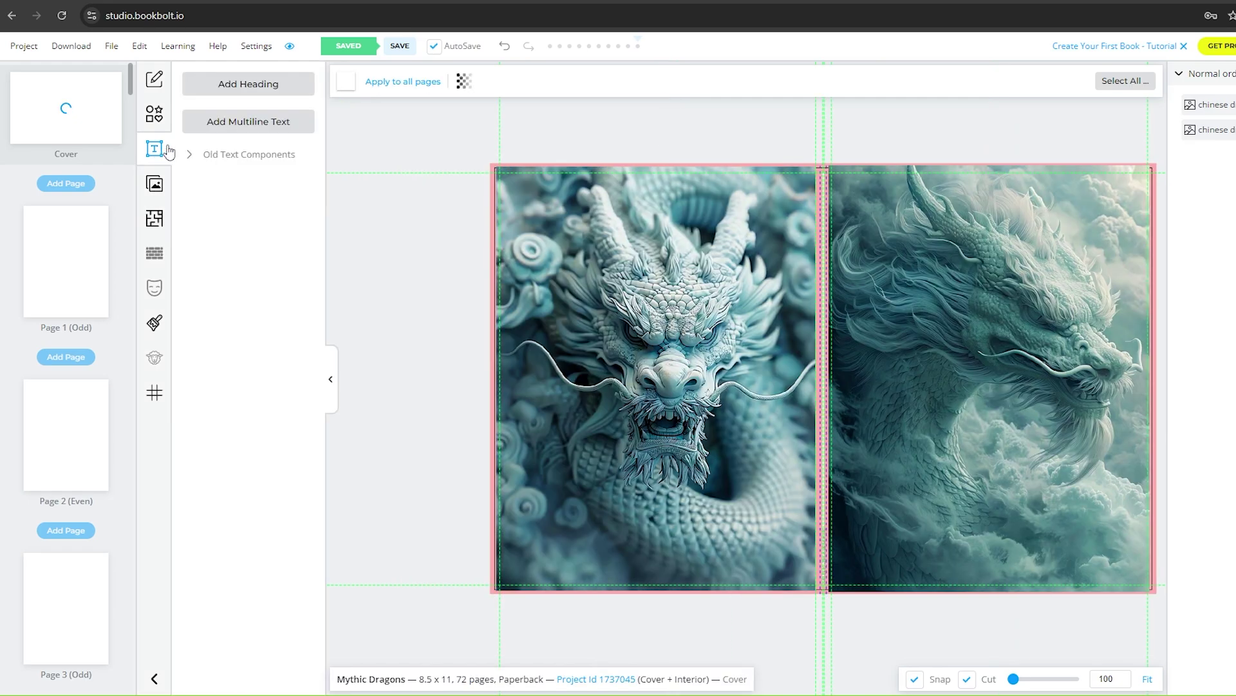
click(248, 90)
drag(883, 385, 956, 347)
drag(956, 348, 1024, 298)
double_click(1041, 298)
text(LEGEN)
text(DARY)
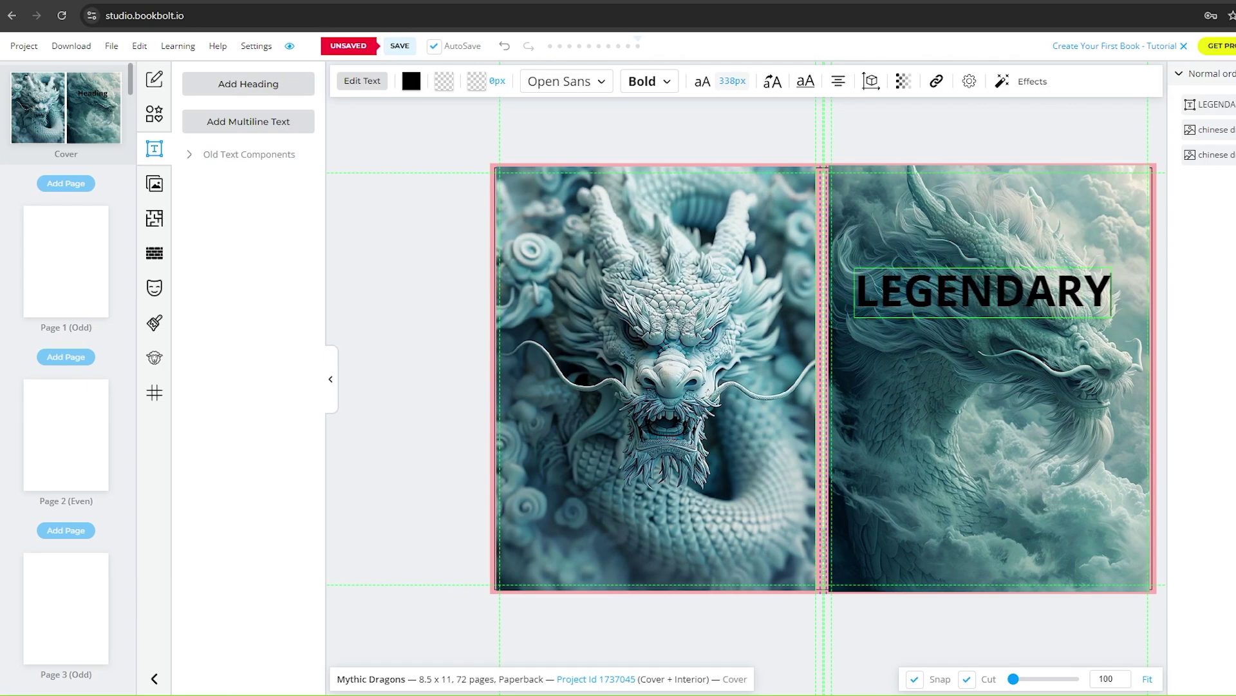
text( DRAGONS)
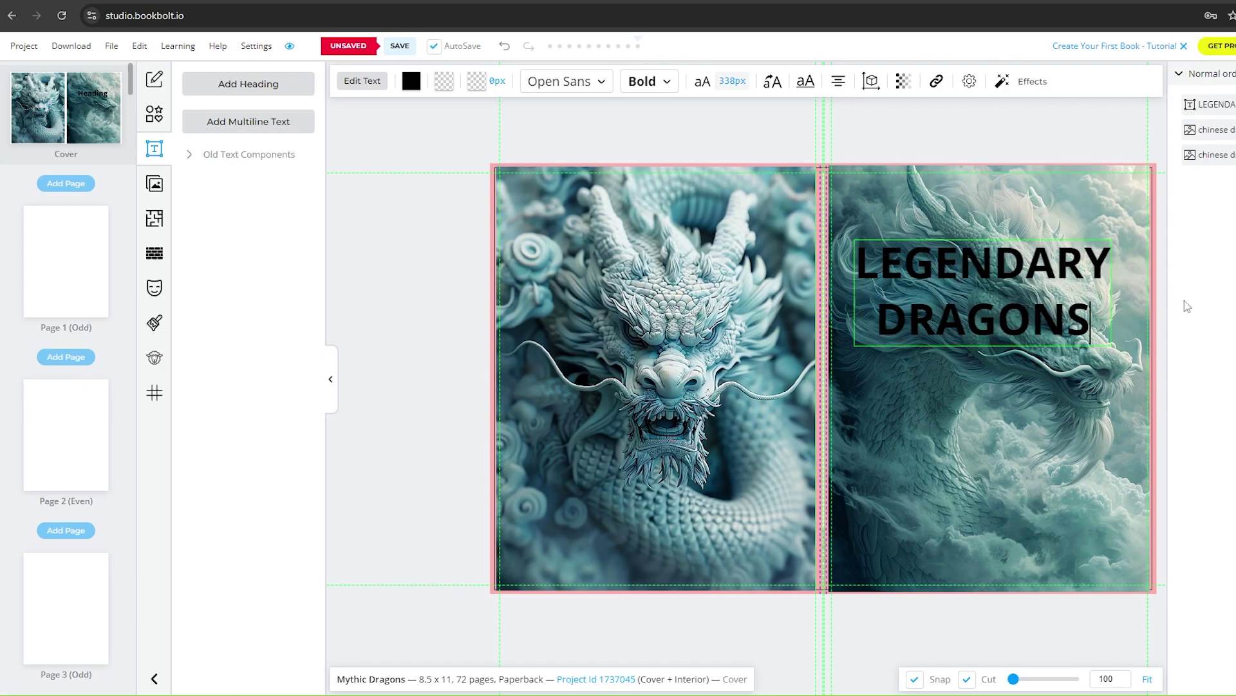
Step: Change the color of the whole front cover heading to white
key(ctrl+a)
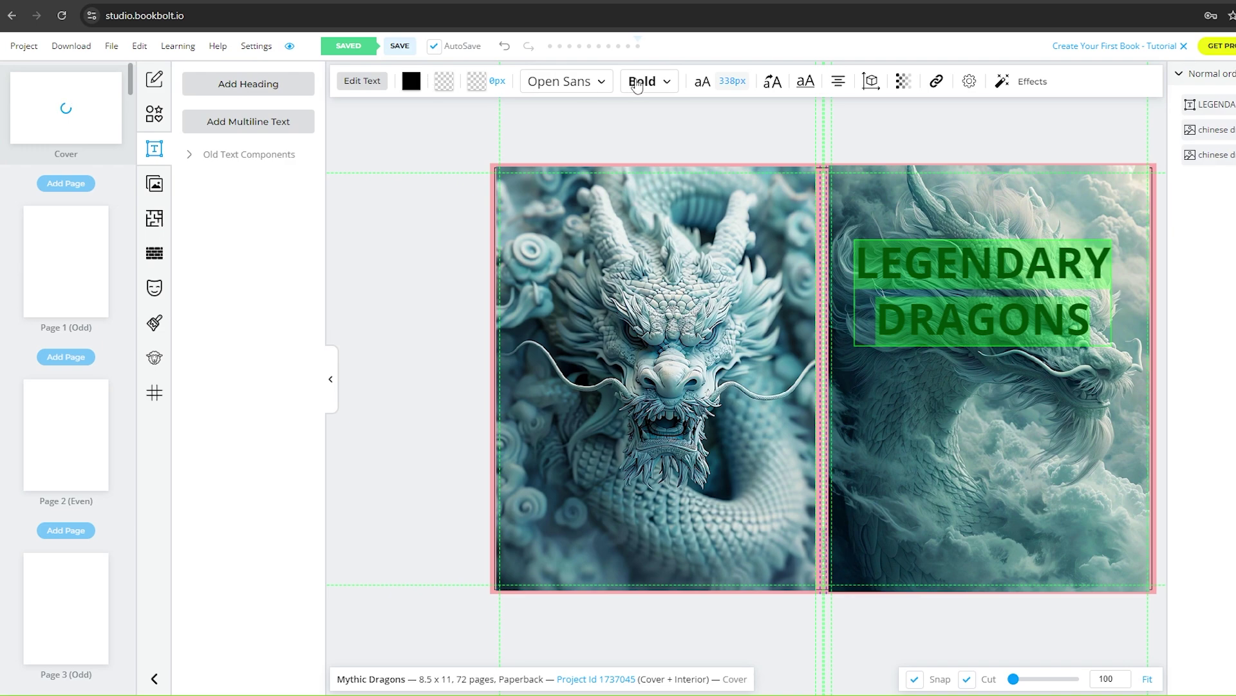
click(411, 81)
drag(448, 185, 340, 121)
click(639, 112)
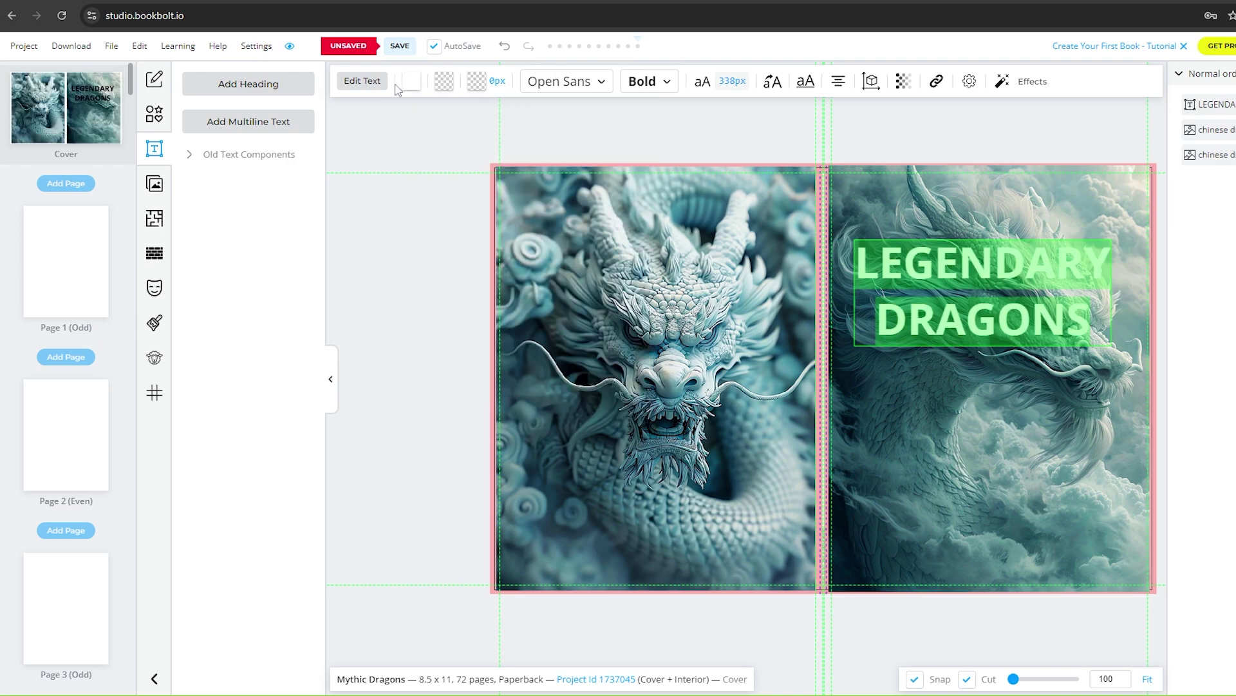
Step: Set the heading's font to Aladin from the free fonts
click(609, 85)
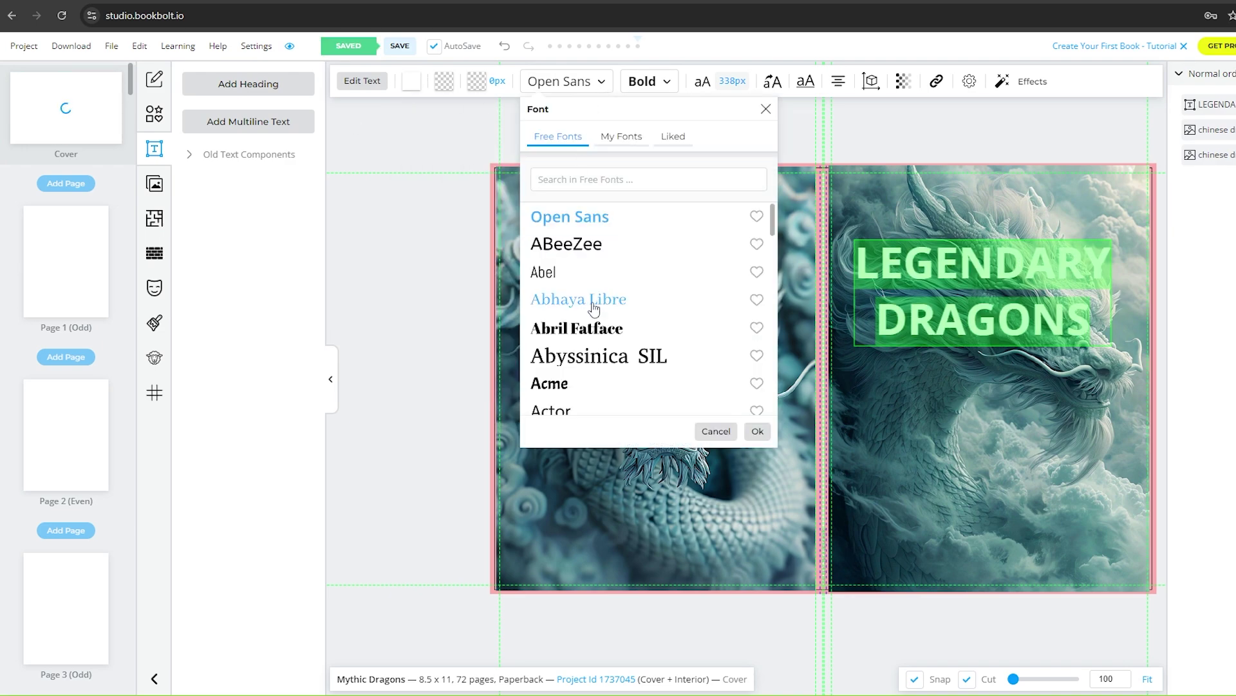
scroll(593, 300, down, 3)
scroll(593, 309, down, 1)
click(594, 325)
scroll(593, 325, down, 2)
click(414, 312)
Step: Enlarge the heading to 451px and move it below the dragon's head on the front cover
click(1054, 325)
drag(1083, 293, 1104, 293)
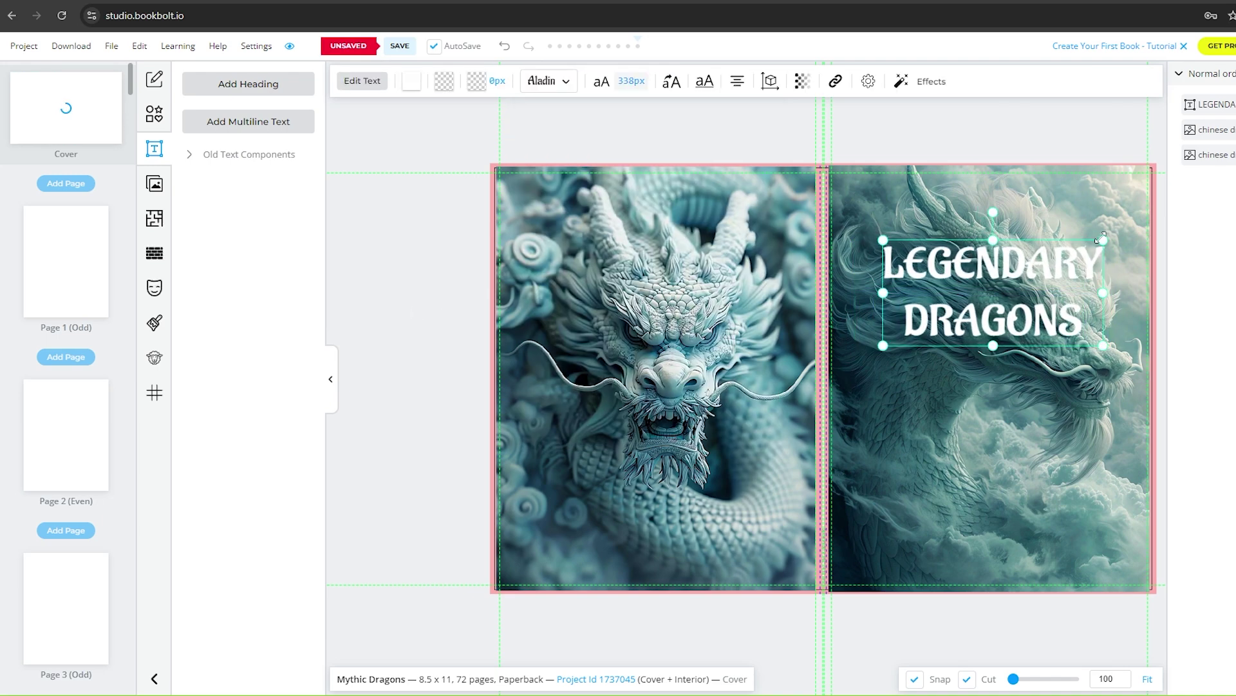
drag(1103, 240, 1143, 221)
drag(1013, 349, 1009, 381)
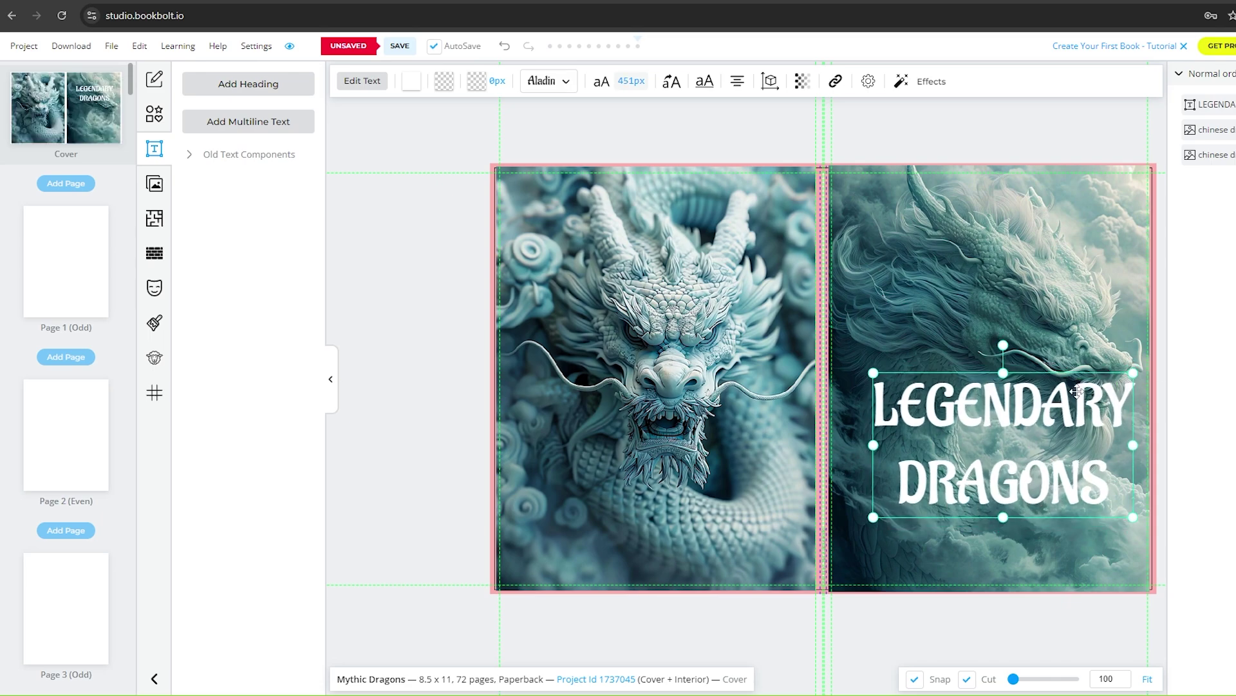
Step: Apply the Block Shadow text effect to the "LEGENDARY DRAGONS" heading
click(922, 83)
drag(1023, 113, 595, 113)
drag(776, 158, 771, 207)
scroll(771, 207, down, 3)
click(580, 182)
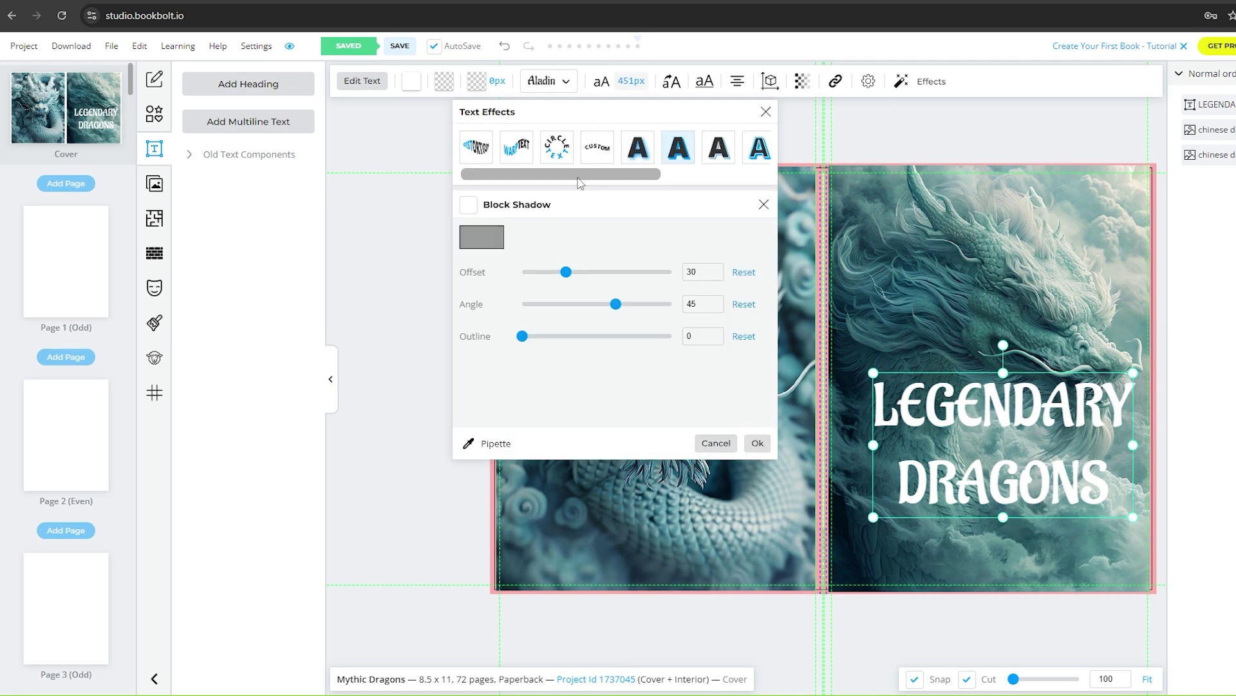
click(469, 205)
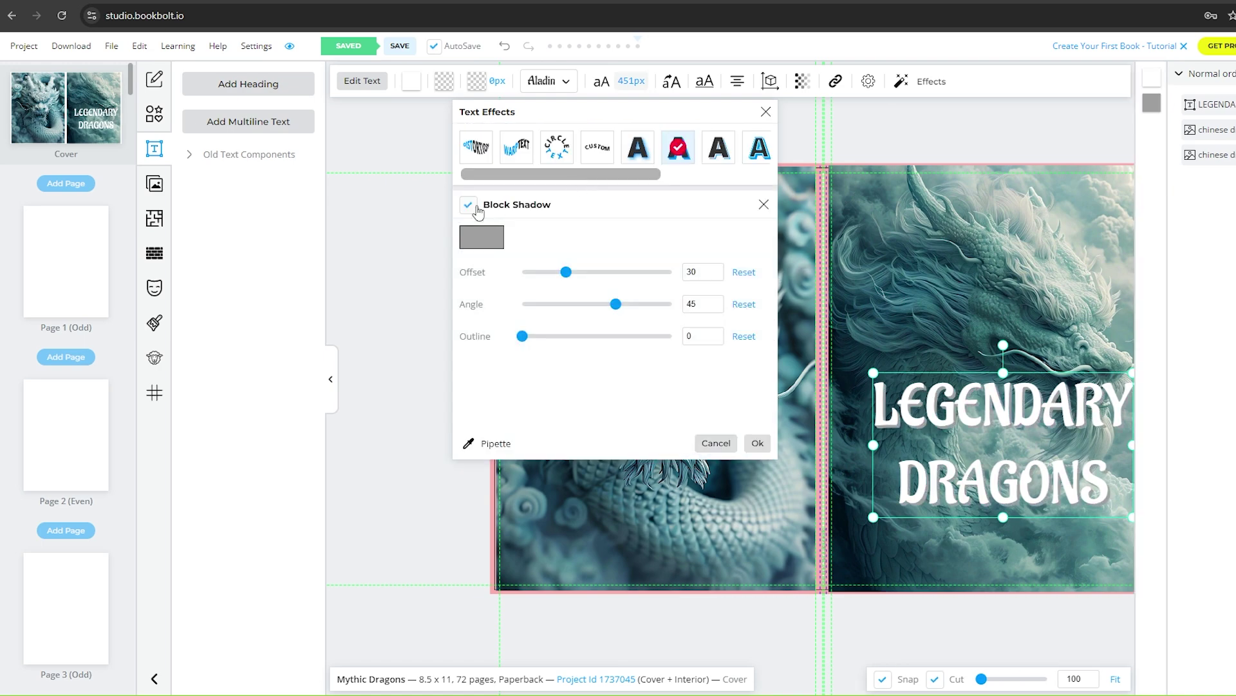
click(475, 208)
click(475, 207)
click(475, 207)
click(475, 207)
Step: Set the heading's block shadow color to red, #FF2020, and deselect the heading
click(482, 236)
click(1056, 195)
click(1061, 155)
mouse_move(1088, 116)
mouse_down()
mouse_move(952, 118)
mouse_move(665, 394)
mouse_up()
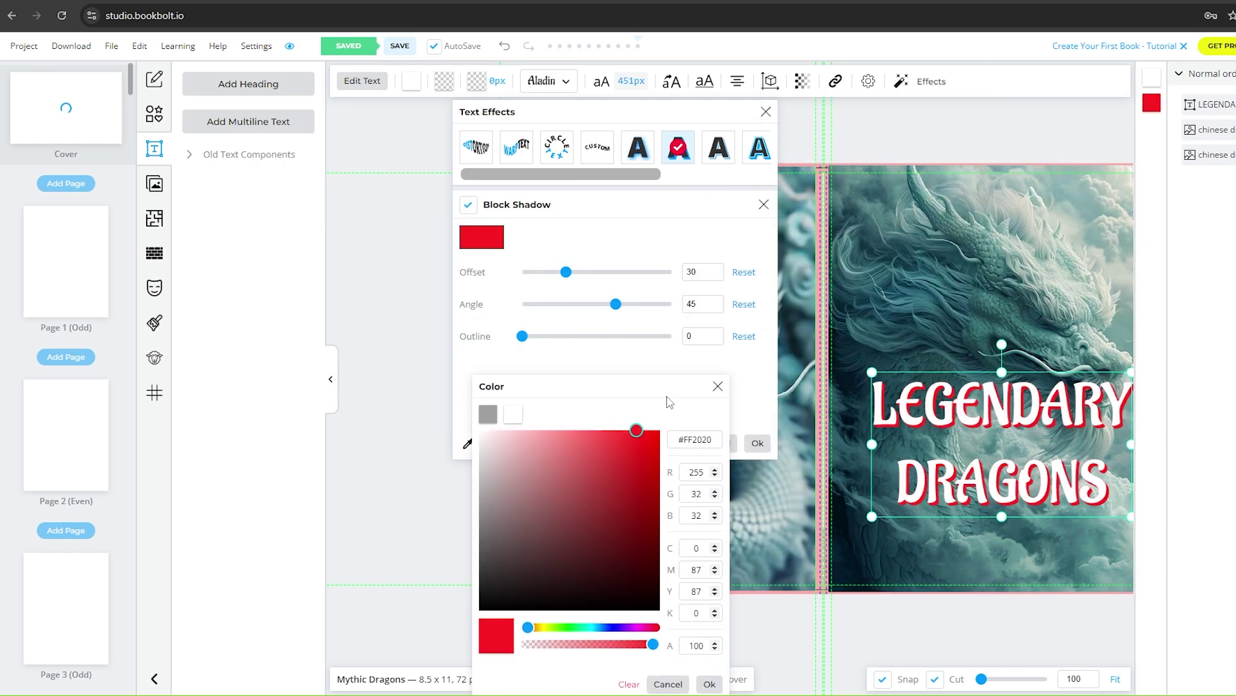
click(710, 684)
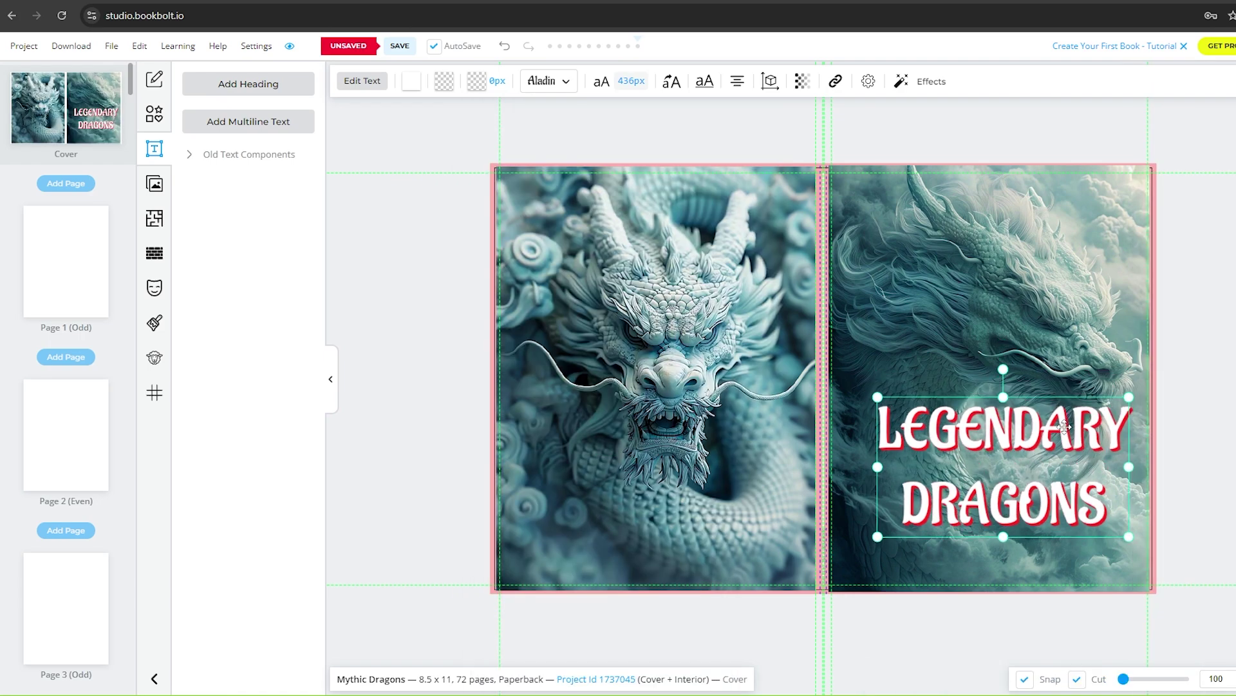
click(1200, 363)
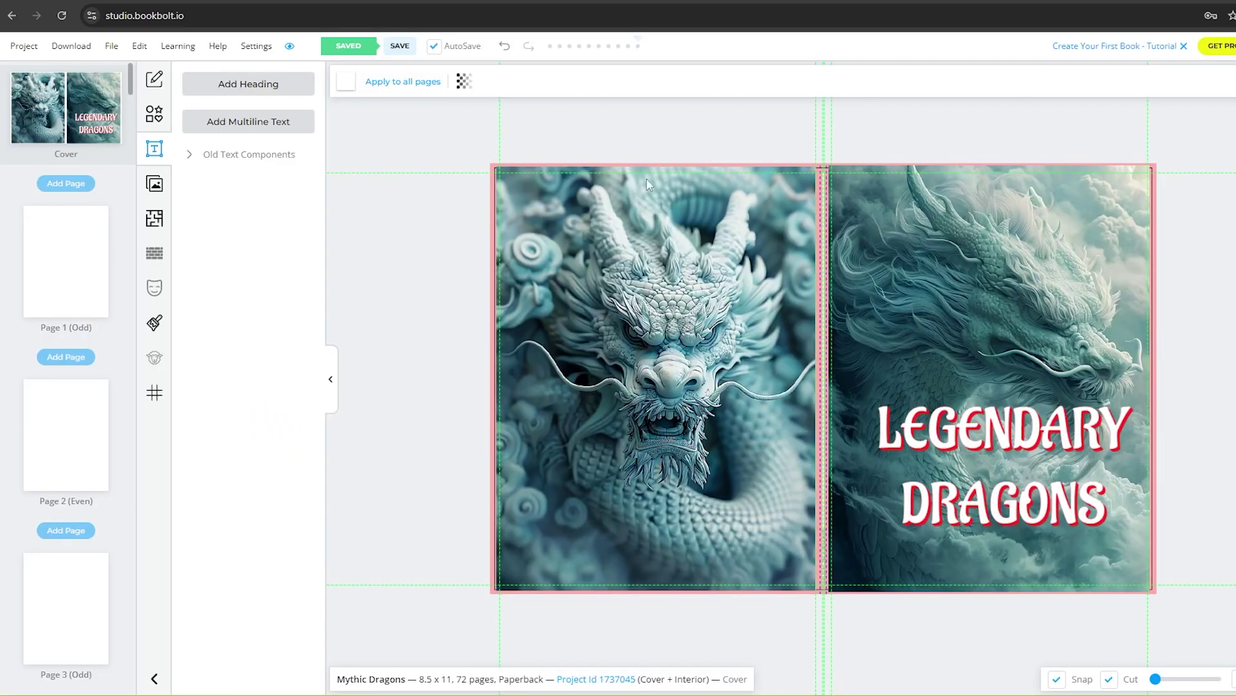
Step: Search the Pixabay image library for "Dragons"
scroll(647, 353, down, 3)
scroll(647, 353, up, 3)
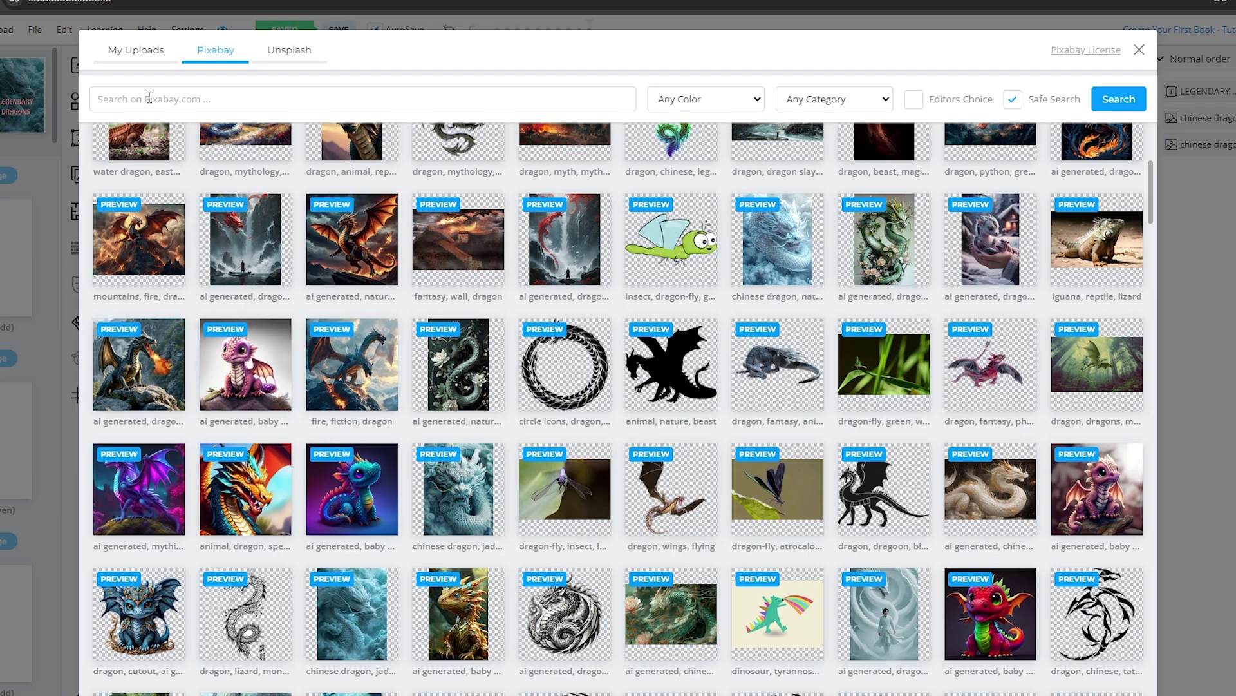
click(148, 97)
text(Dragons)
key(Return)
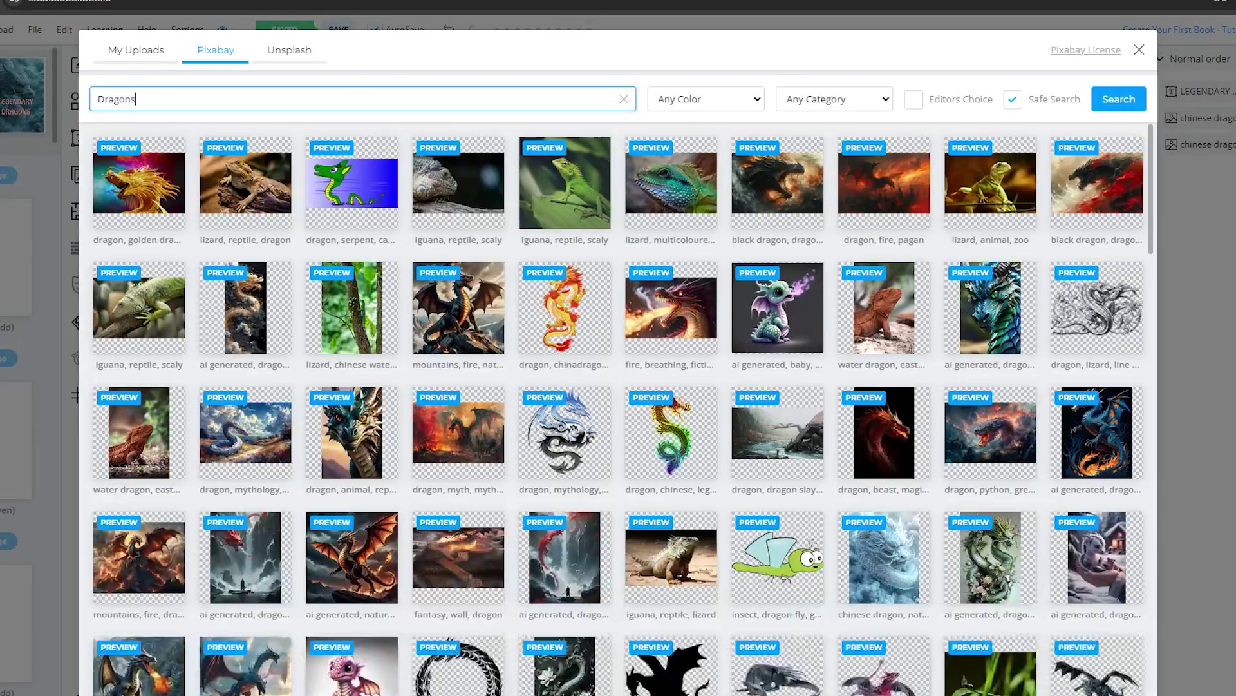
Step: Place the line-art dragon with raised wings on page 1 and shrink it slightly within the margins
scroll(612, 507, down, 15)
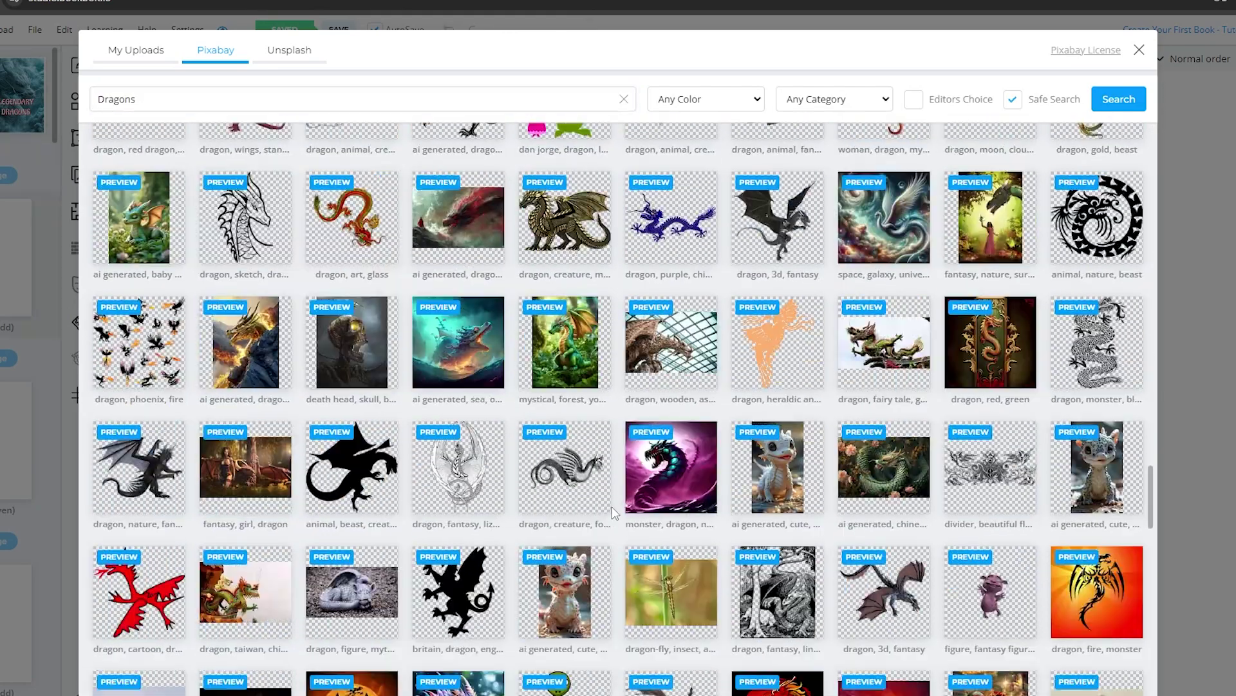
click(461, 478)
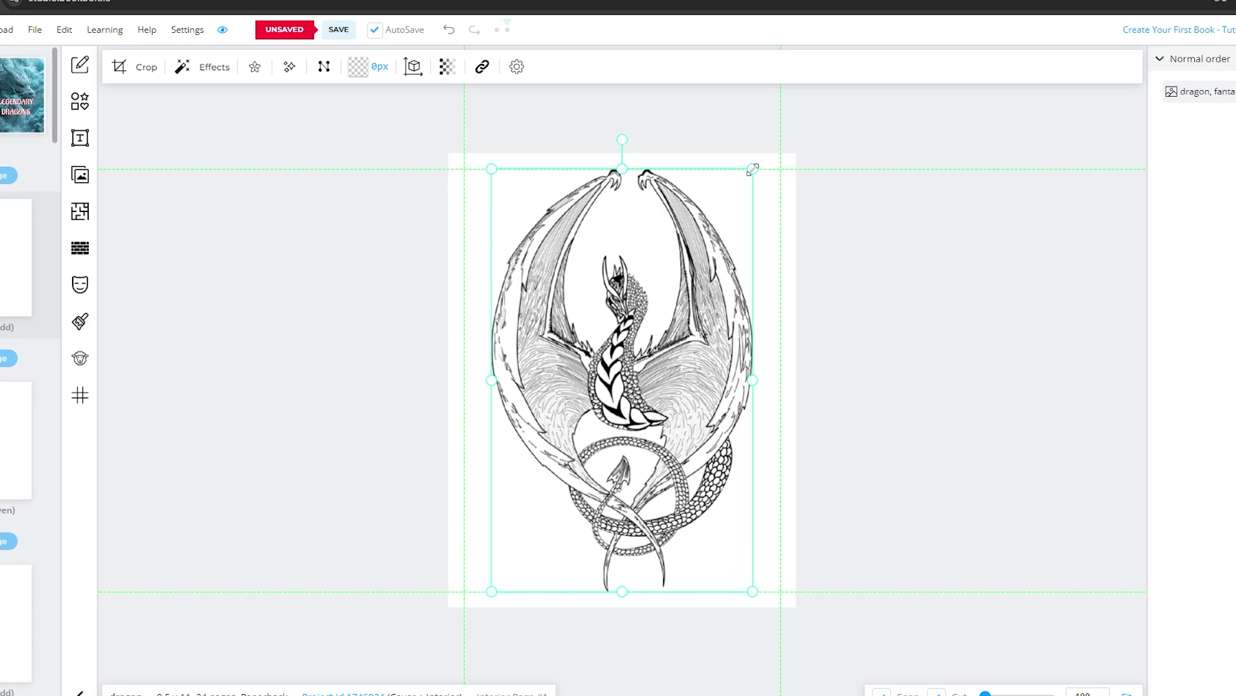
drag(754, 169, 748, 192)
click(856, 385)
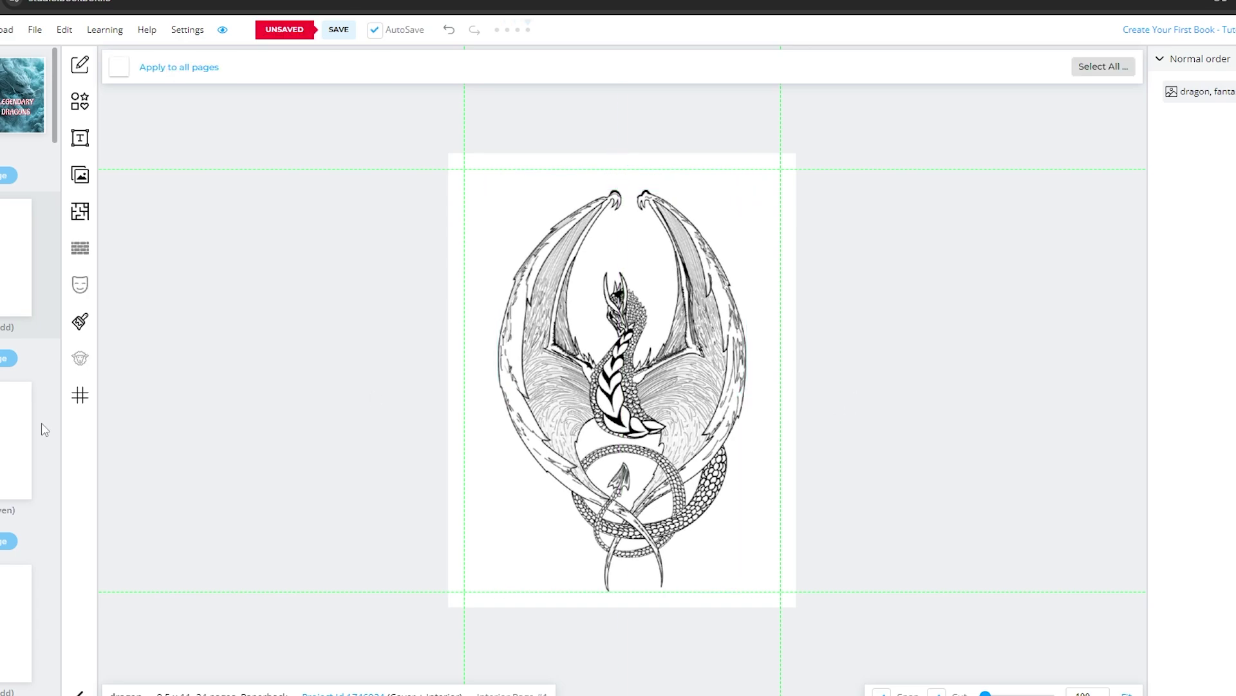
Step: Save the project and insert the black-and-white dragon head drawing from the Pixabay results on page 2
click(19, 435)
click(733, 90)
click(340, 32)
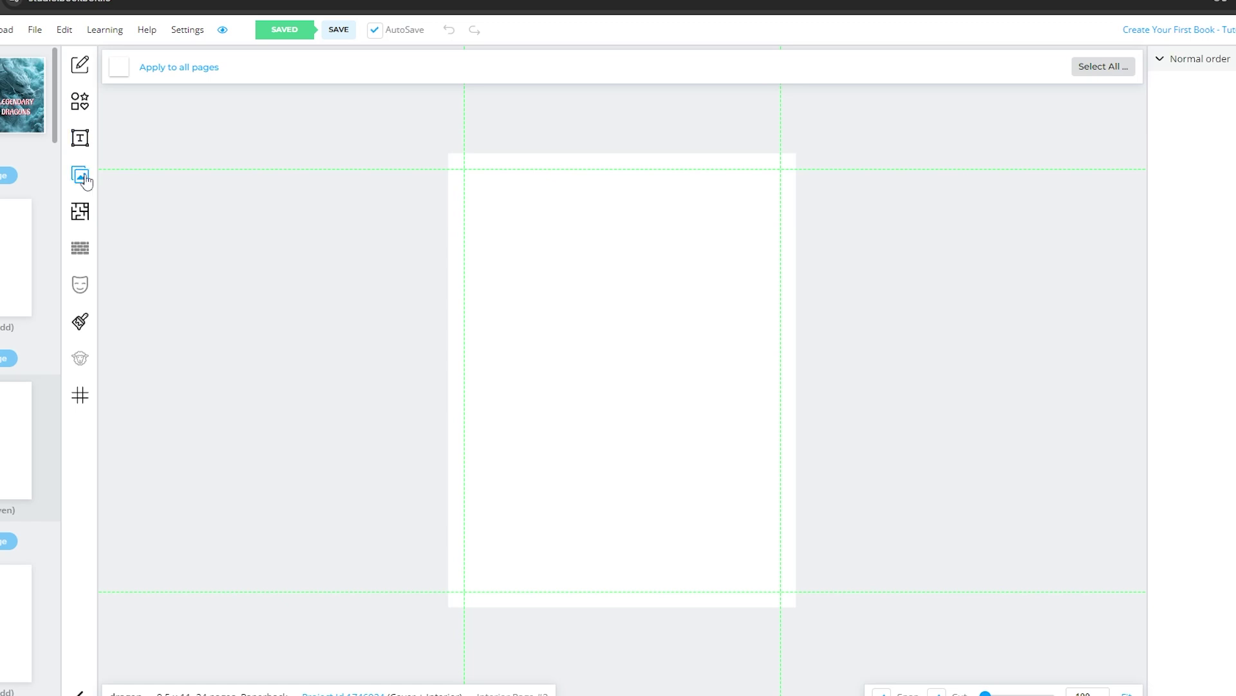
click(80, 175)
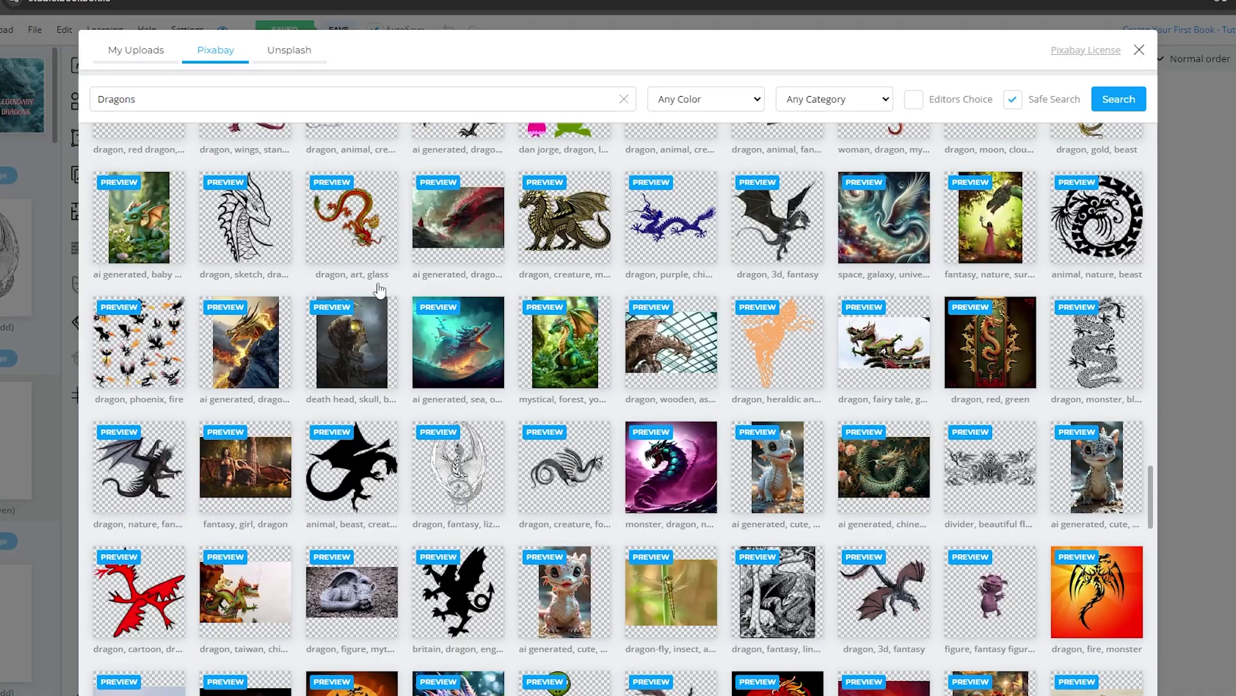
scroll(380, 291, down, 15)
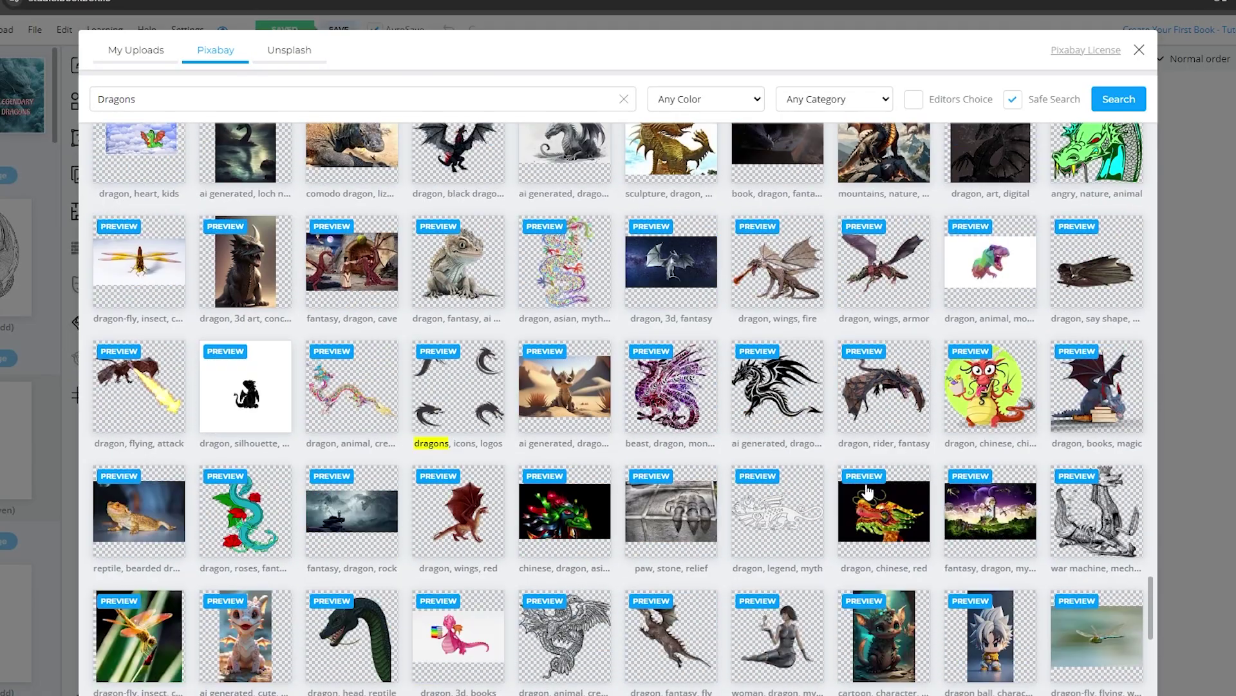
scroll(868, 493, down, 8)
scroll(843, 480, down, 8)
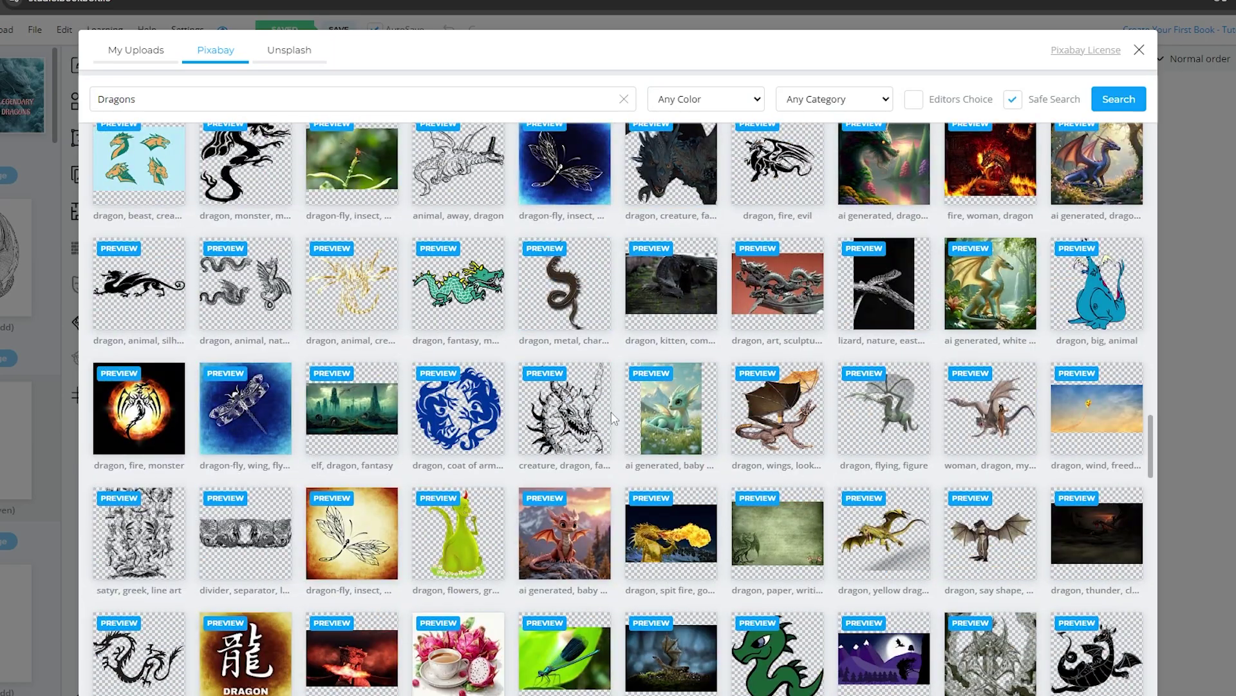
click(600, 425)
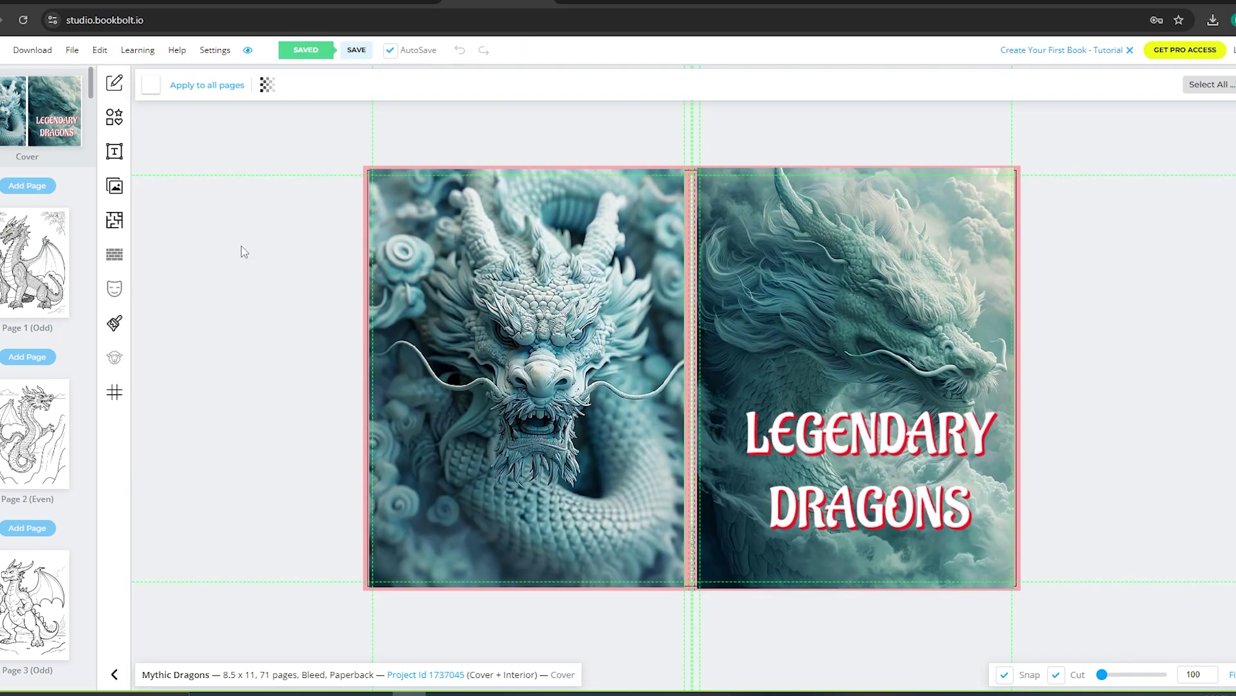
Step: Add the uploaded line-art dragon on a rock to the cover as a small preview at the back cover's upper left
click(115, 186)
click(625, 329)
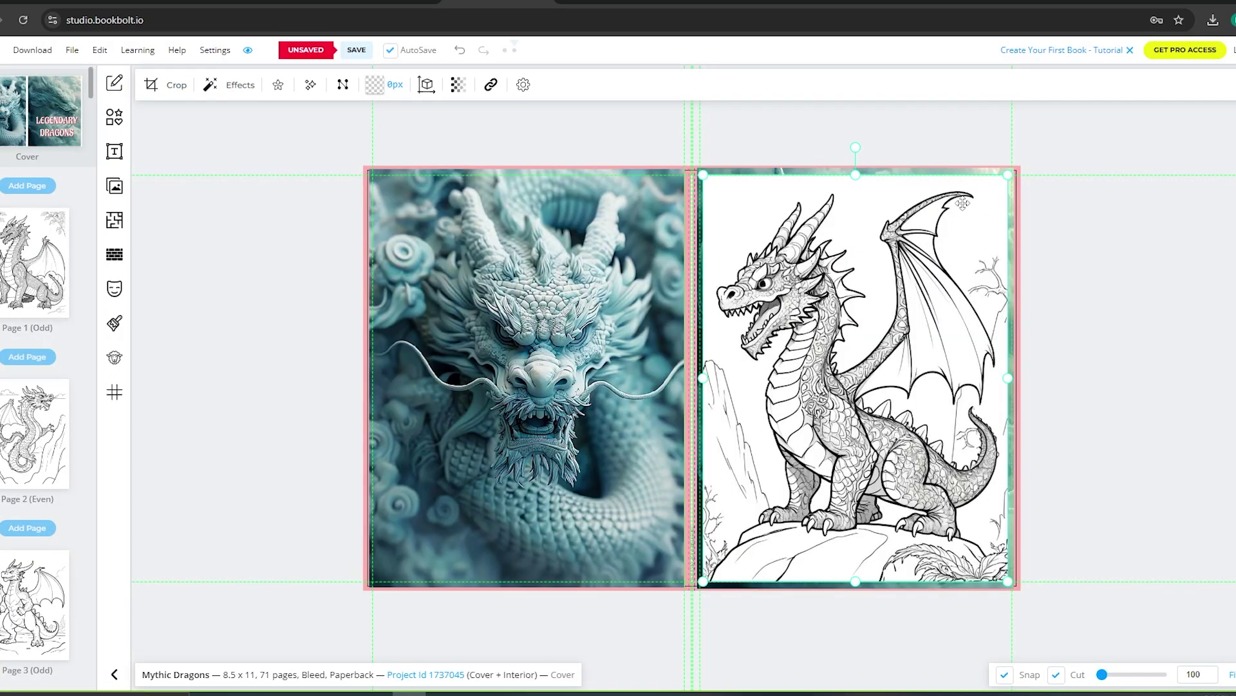
drag(509, 249, 516, 222)
Step: Add the uploaded orange dragon picture as a small preview at the back cover's upper right
click(115, 185)
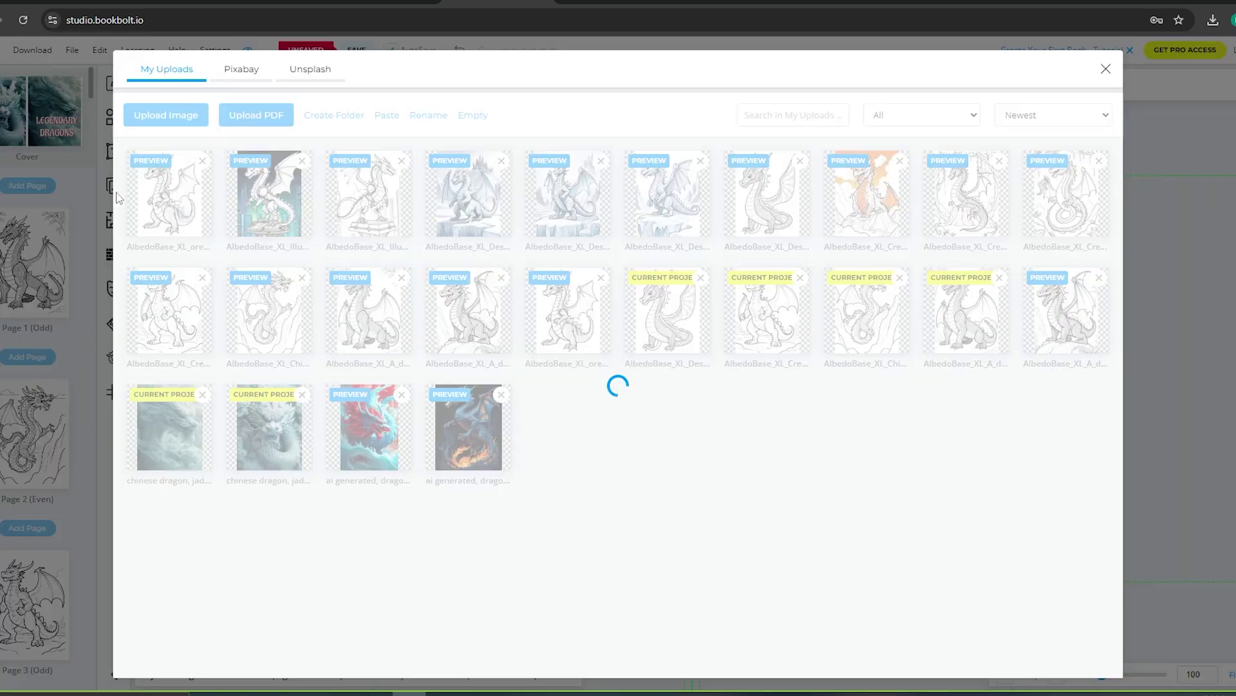
click(859, 199)
drag(1009, 174, 805, 446)
drag(766, 503, 626, 268)
Step: Add the uploaded blue ice dragon with a castle as a small preview at the back cover's lower left
click(114, 185)
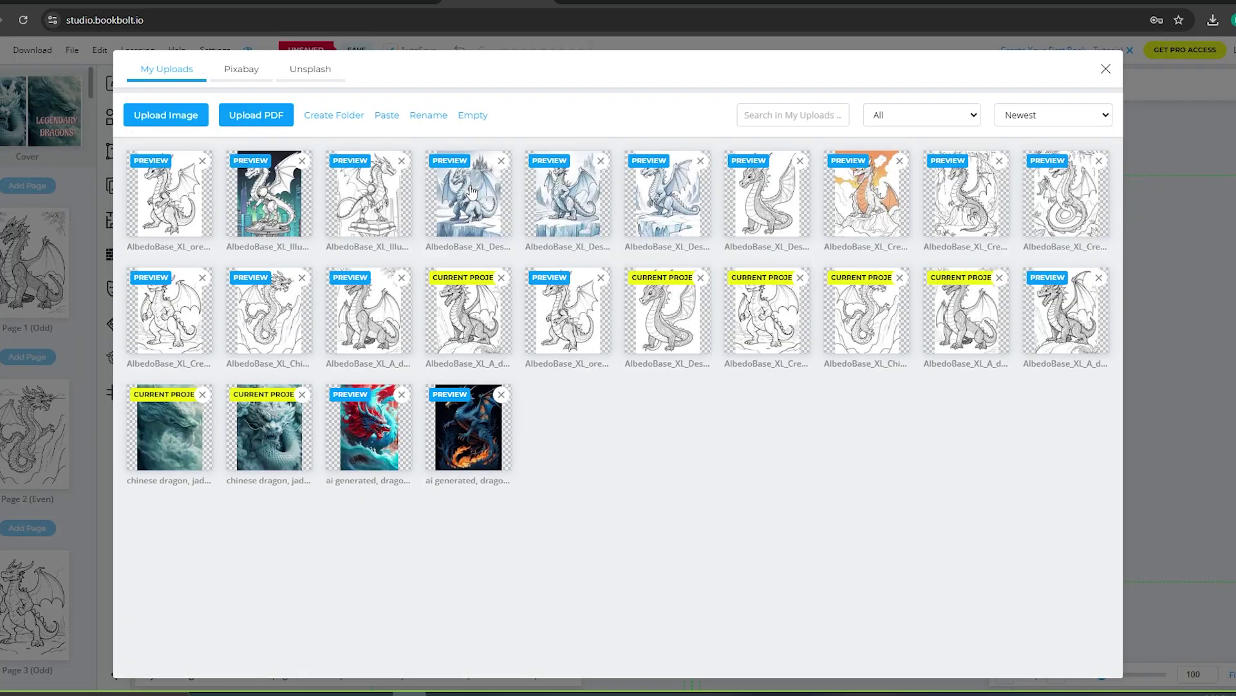
click(472, 192)
drag(1009, 174, 829, 414)
drag(778, 465, 488, 426)
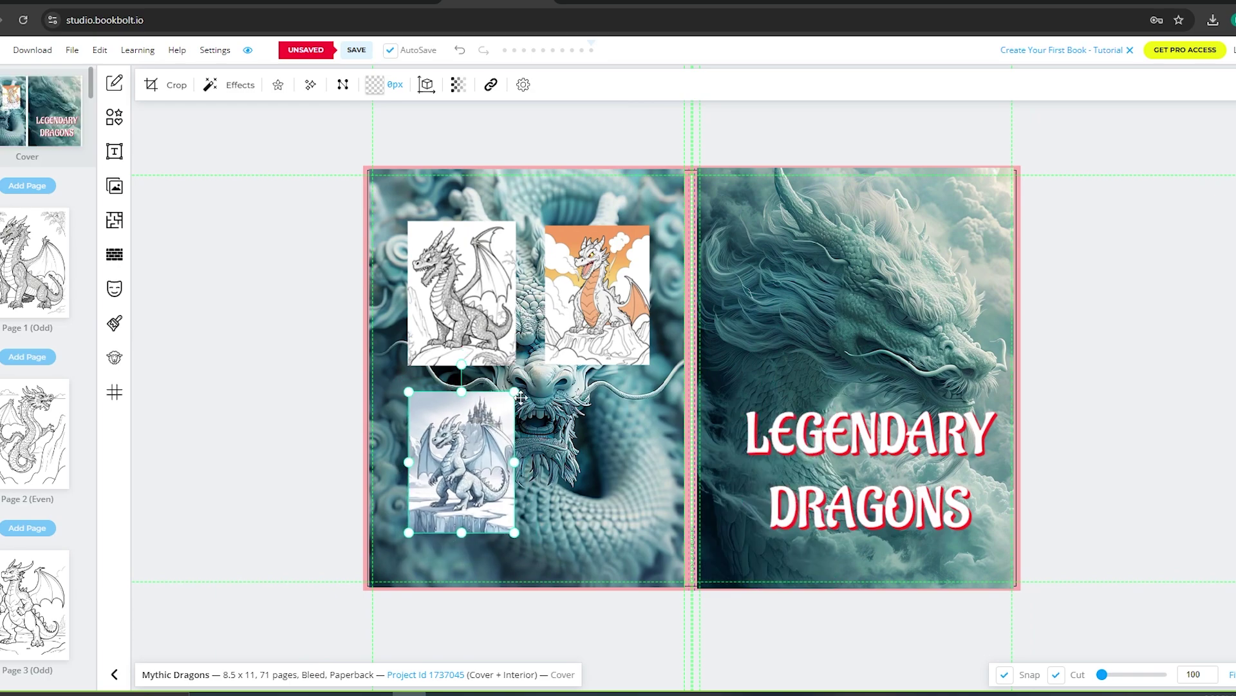
Step: Add the uploaded white dragon on a teal city background as a small preview at the back cover's lower right
click(115, 186)
click(293, 210)
drag(1009, 174, 627, 421)
click(1178, 309)
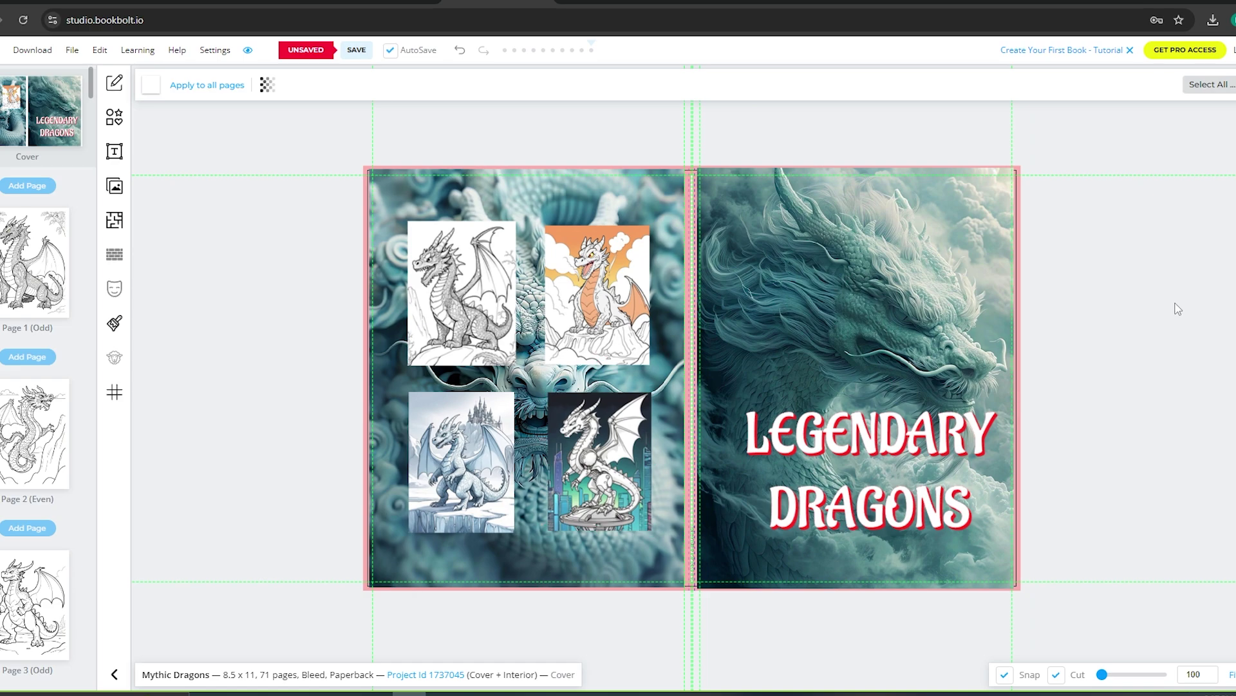
Step: Save the project and download the whole current project in CMYK for printed books
click(356, 50)
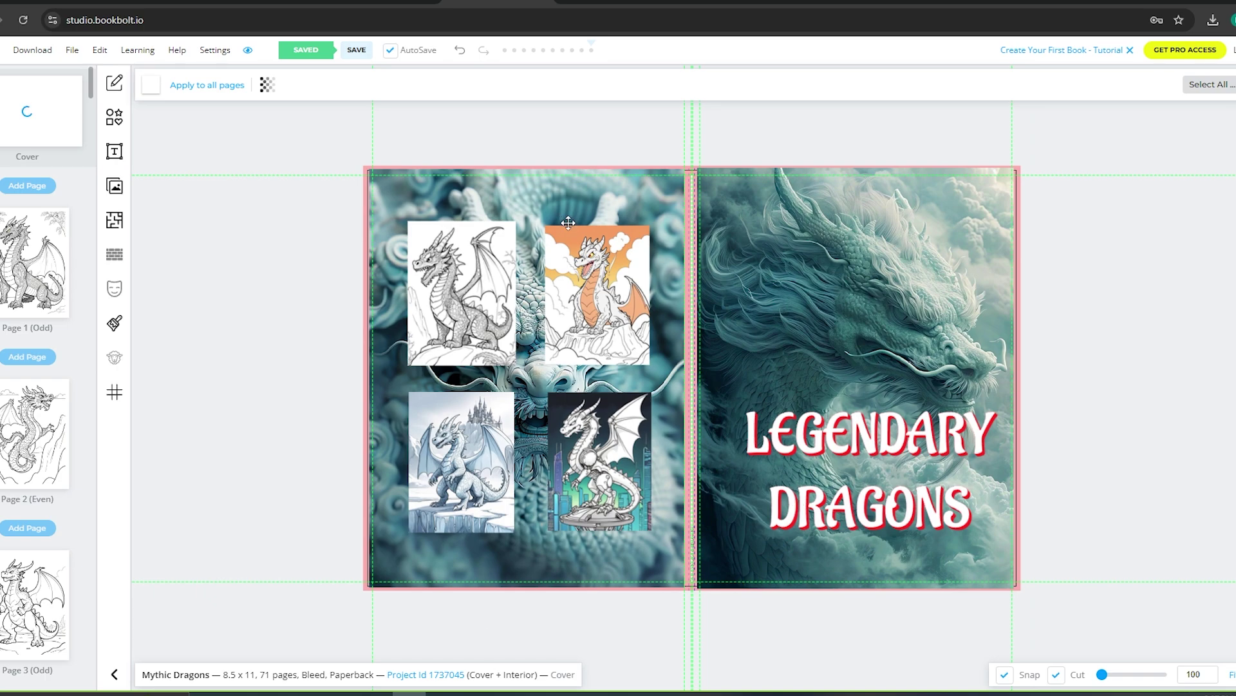
click(366, 53)
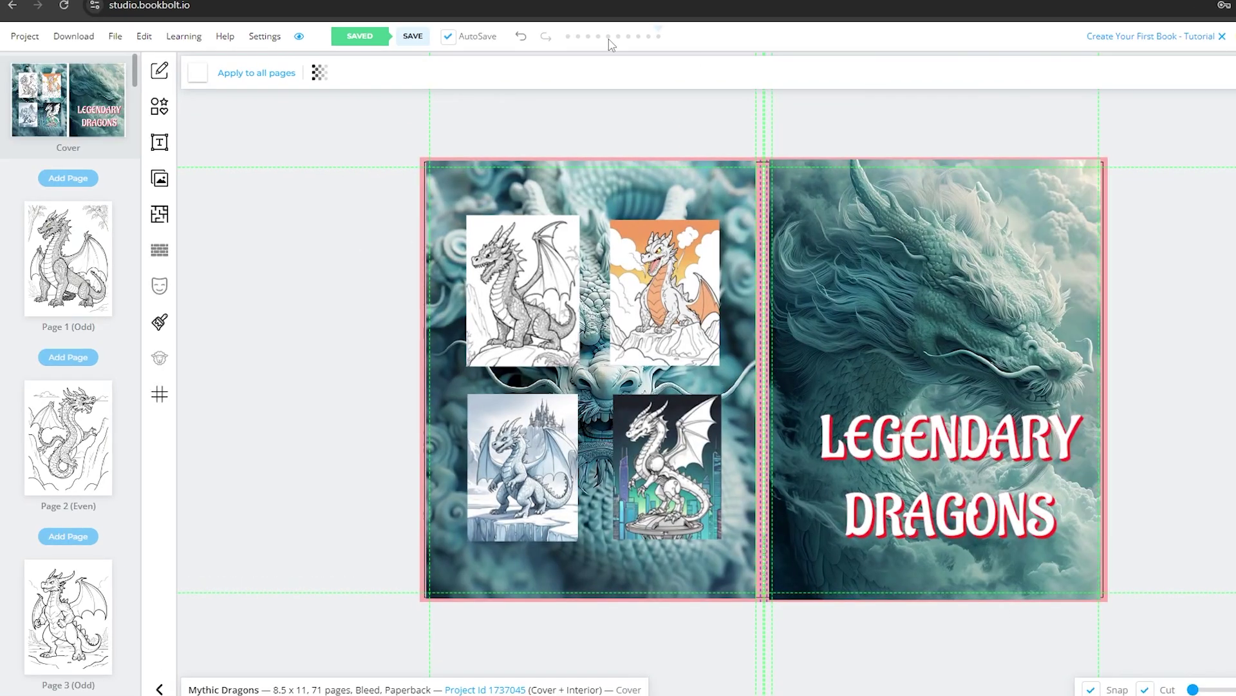
click(88, 48)
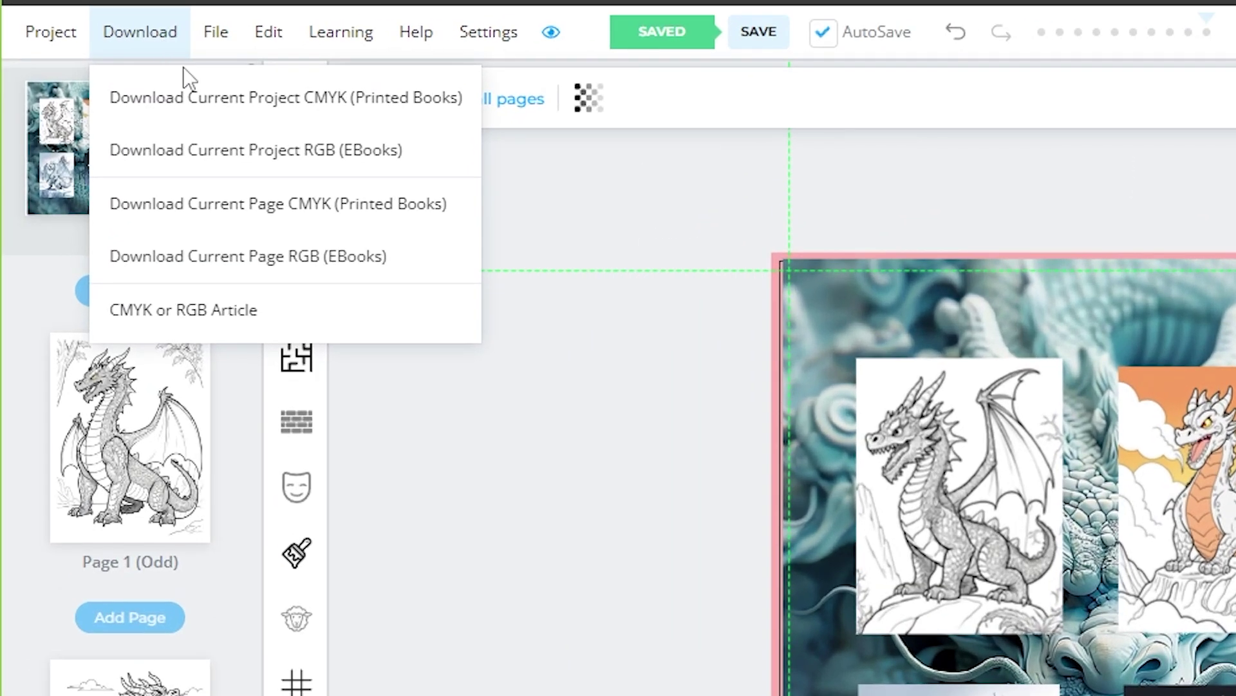
click(258, 104)
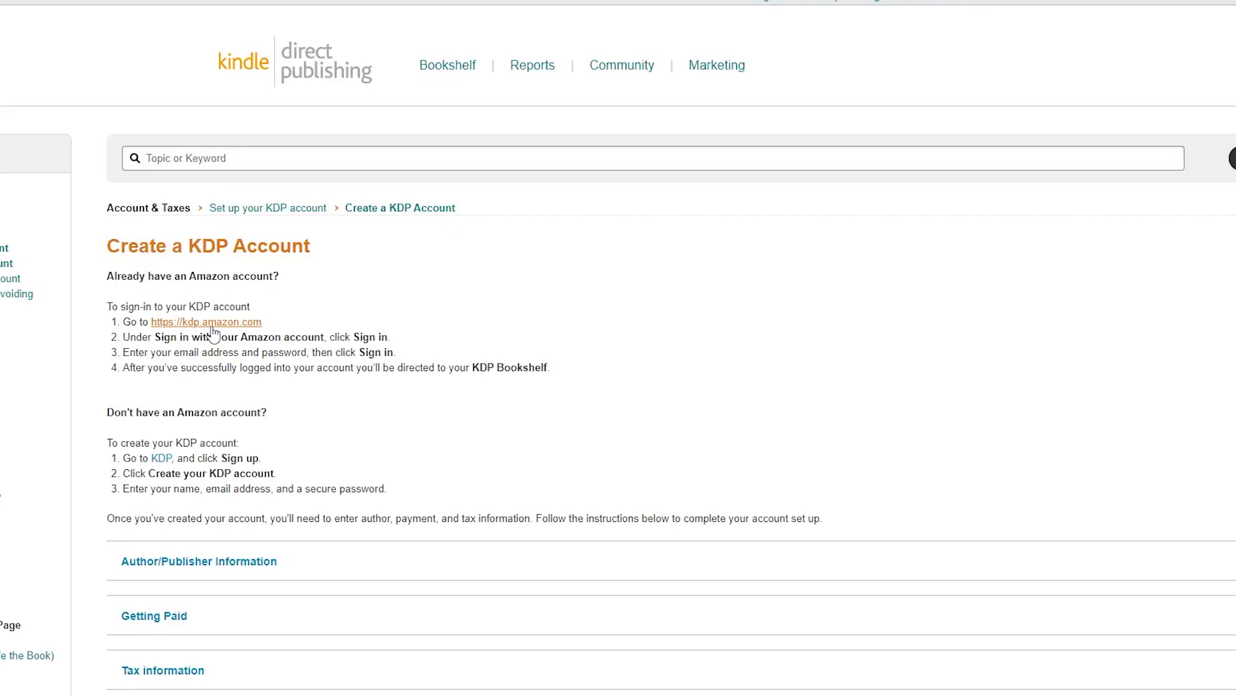
Step: Go to the Kindle Direct Publishing site and start creating a new paperback title
click(215, 322)
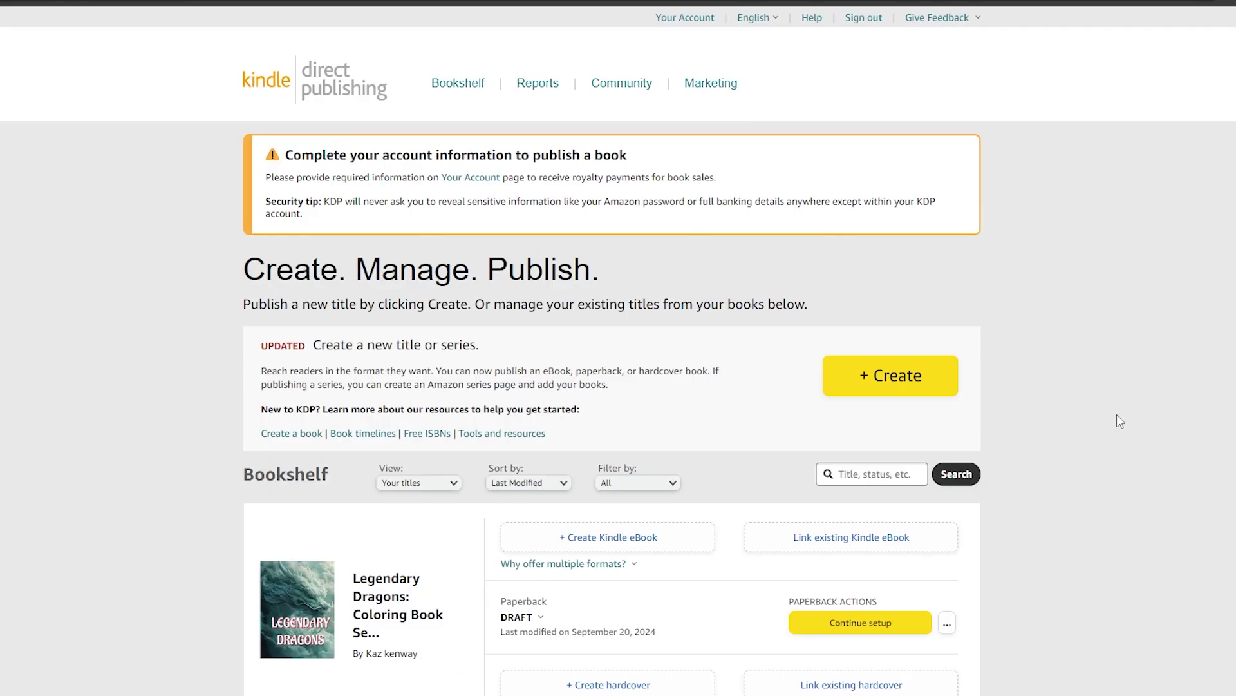
click(845, 383)
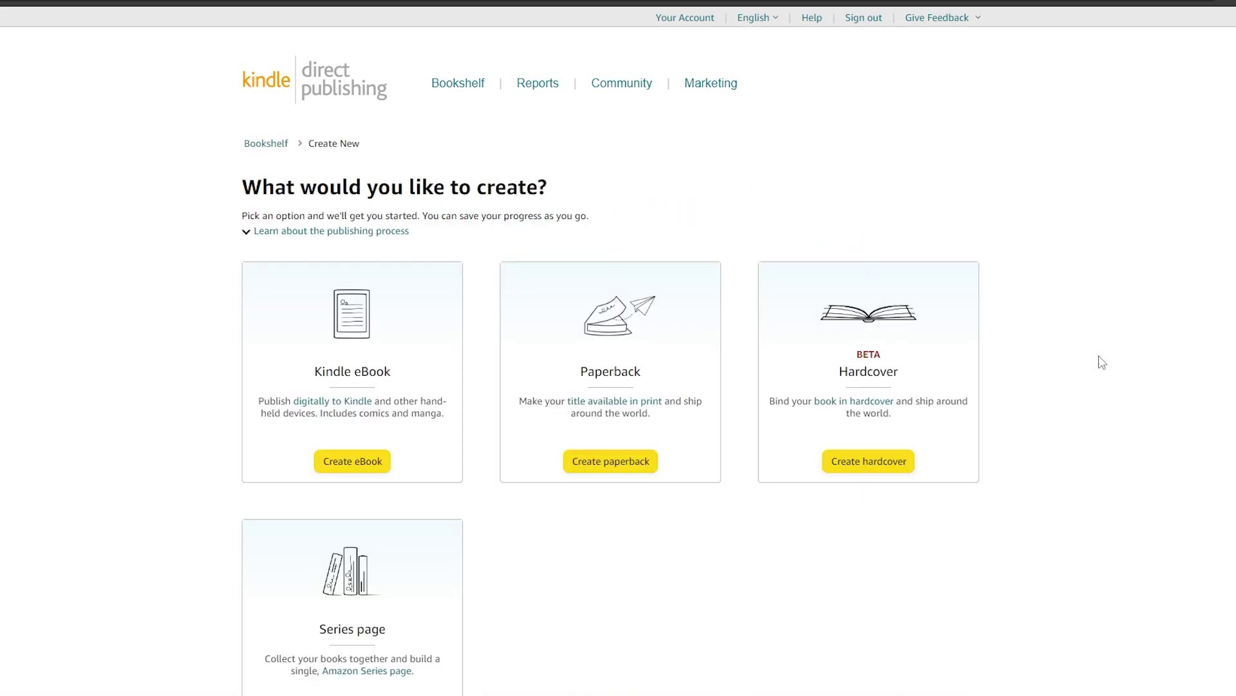
click(611, 461)
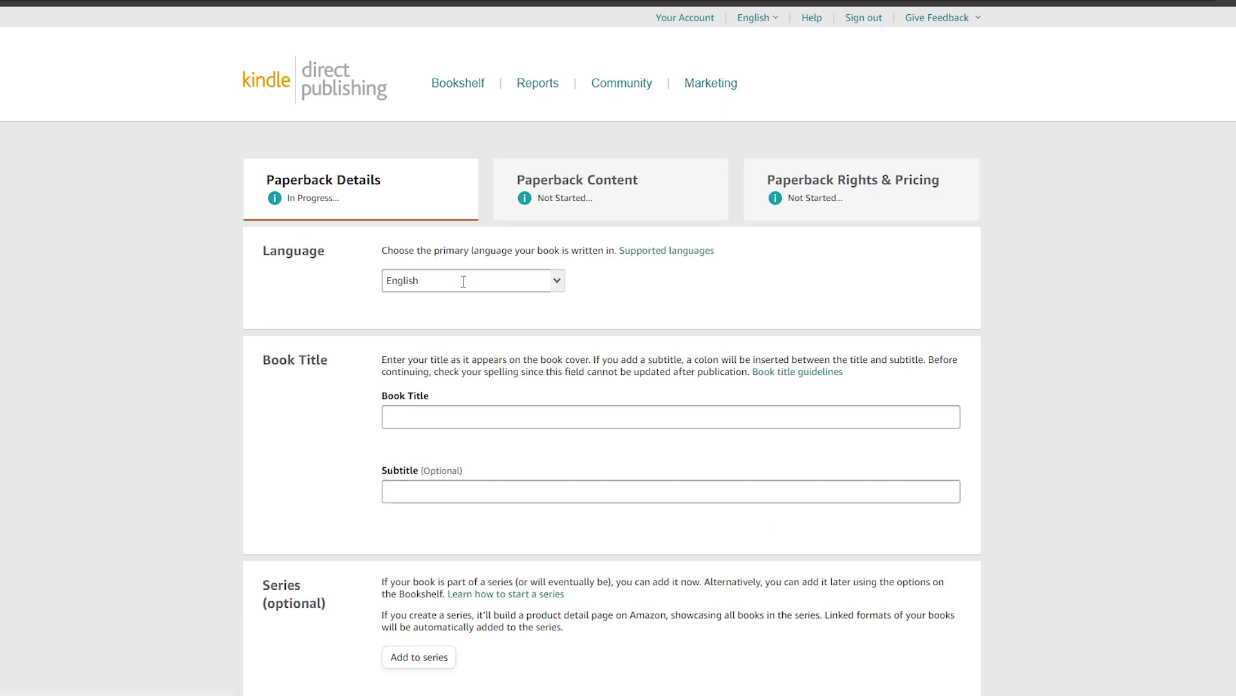
Step: Enter "Legendary Dragons" as the book title and "Coloring Book Series" as the subtitle
click(465, 417)
text(Legendary Dragons)
click(432, 489)
text(Coloring Book Series)
click(544, 541)
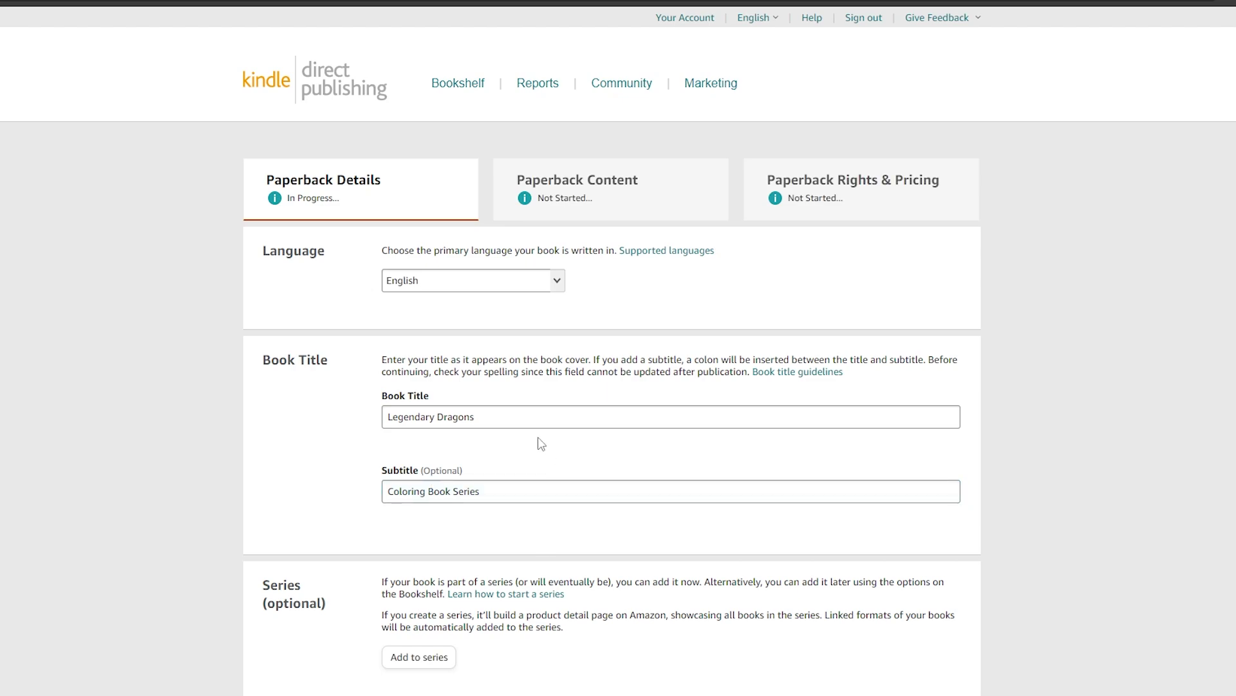
Step: Fill in the primary author's first and last name
scroll(541, 443, down, 6)
click(547, 548)
text(Kaz)
click(774, 543)
text(Ramsey)
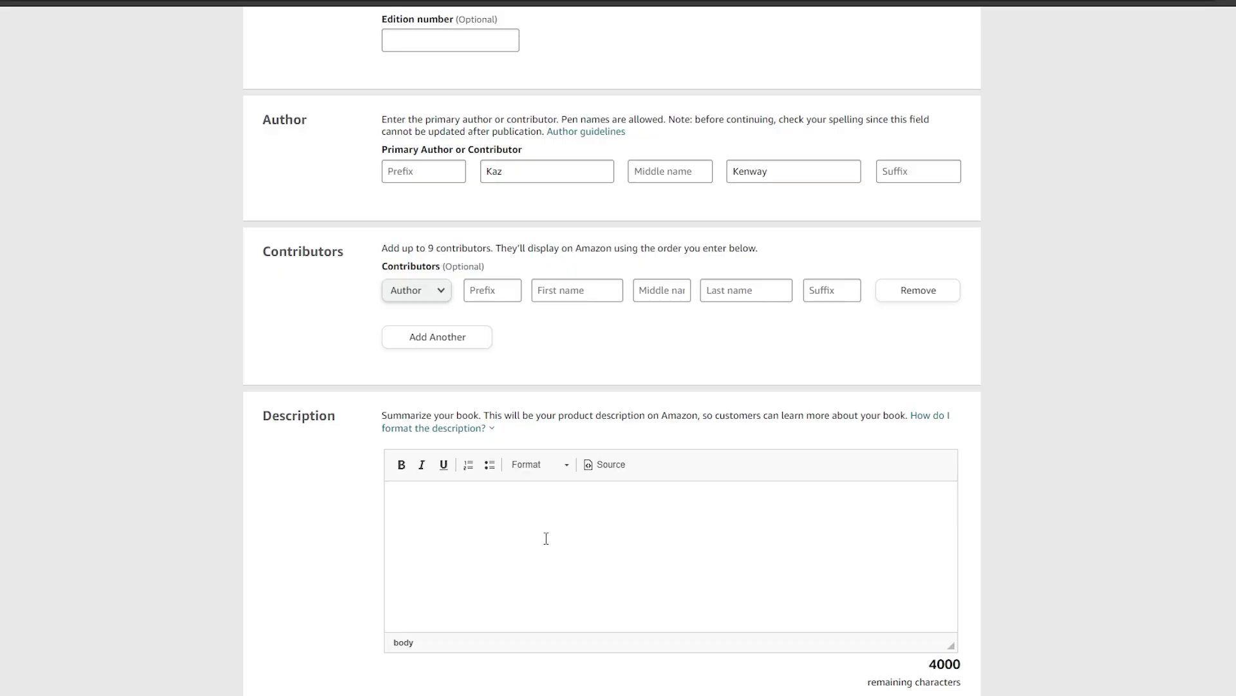
Step: Paste the prepared "Mystical Dragons" coloring book text into the book description
right_click(546, 538)
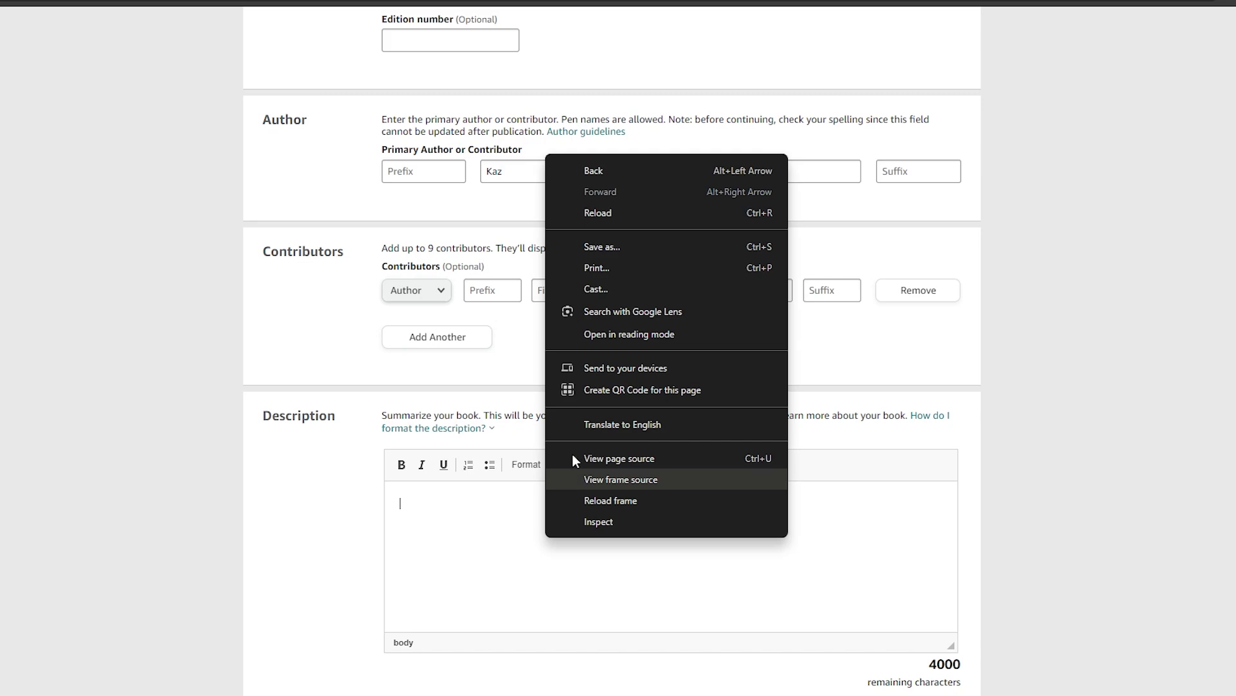
click(447, 558)
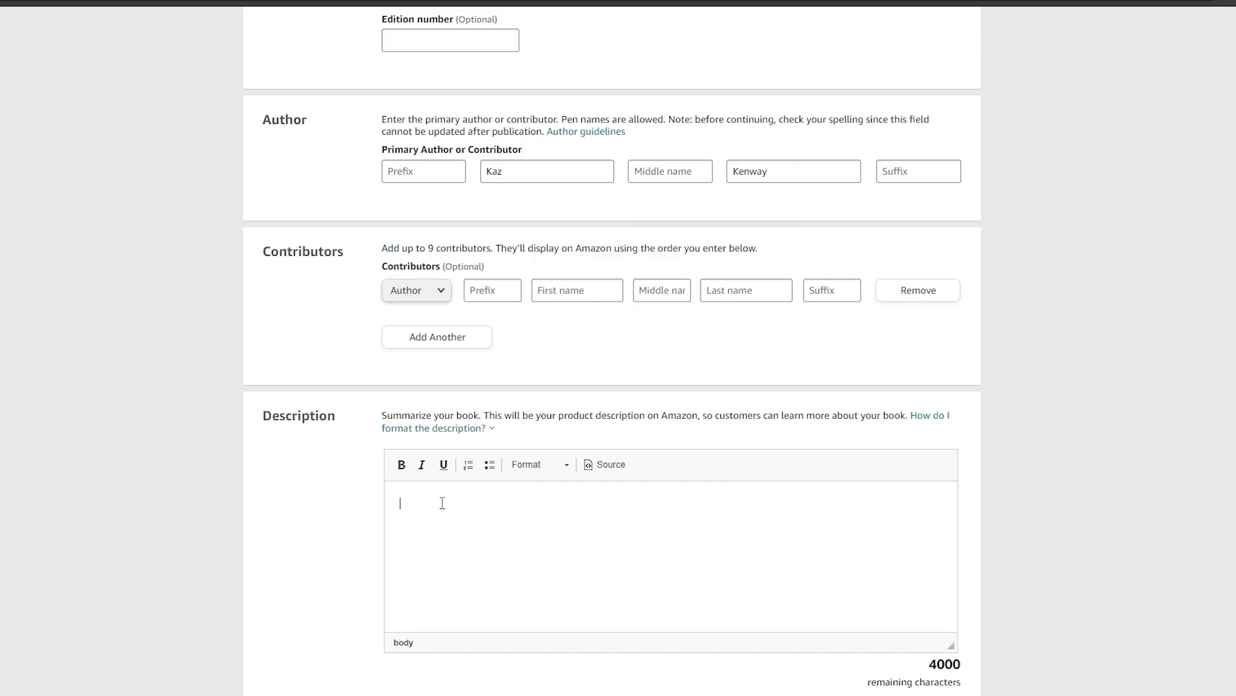
key(ctrl+v)
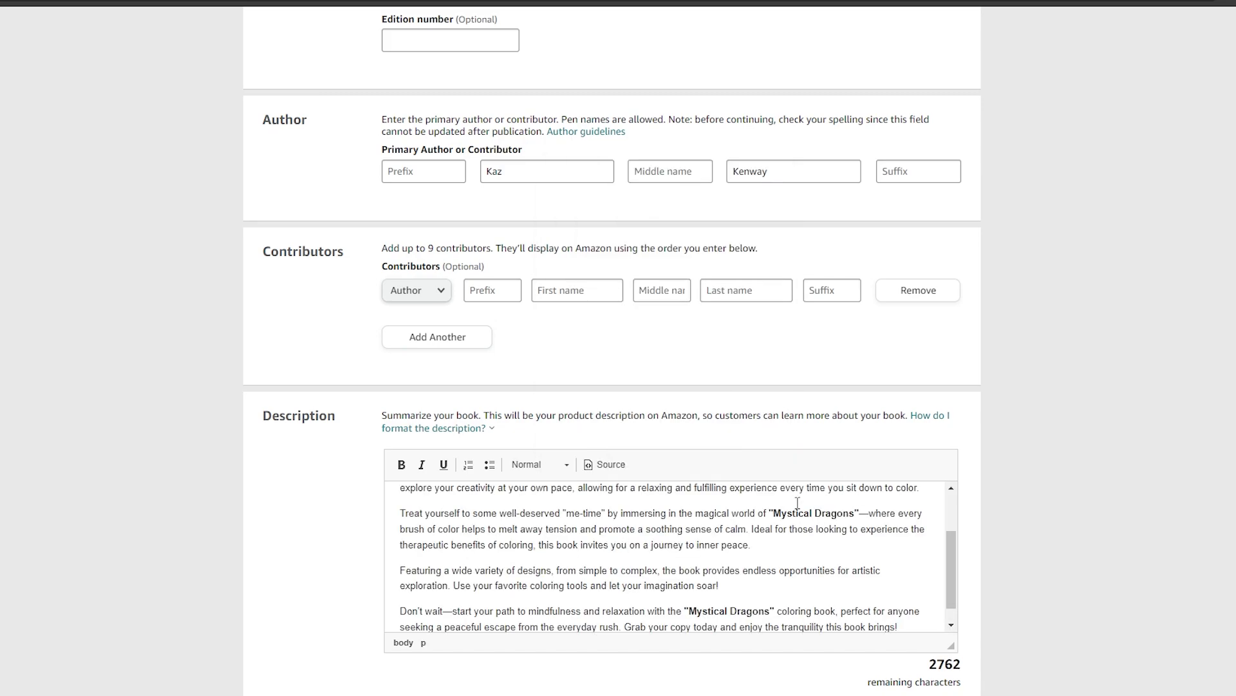
Step: Declare that you own the copyright and publishing rights, and that the book has no sexually explicit images or title
scroll(797, 502, down, 10)
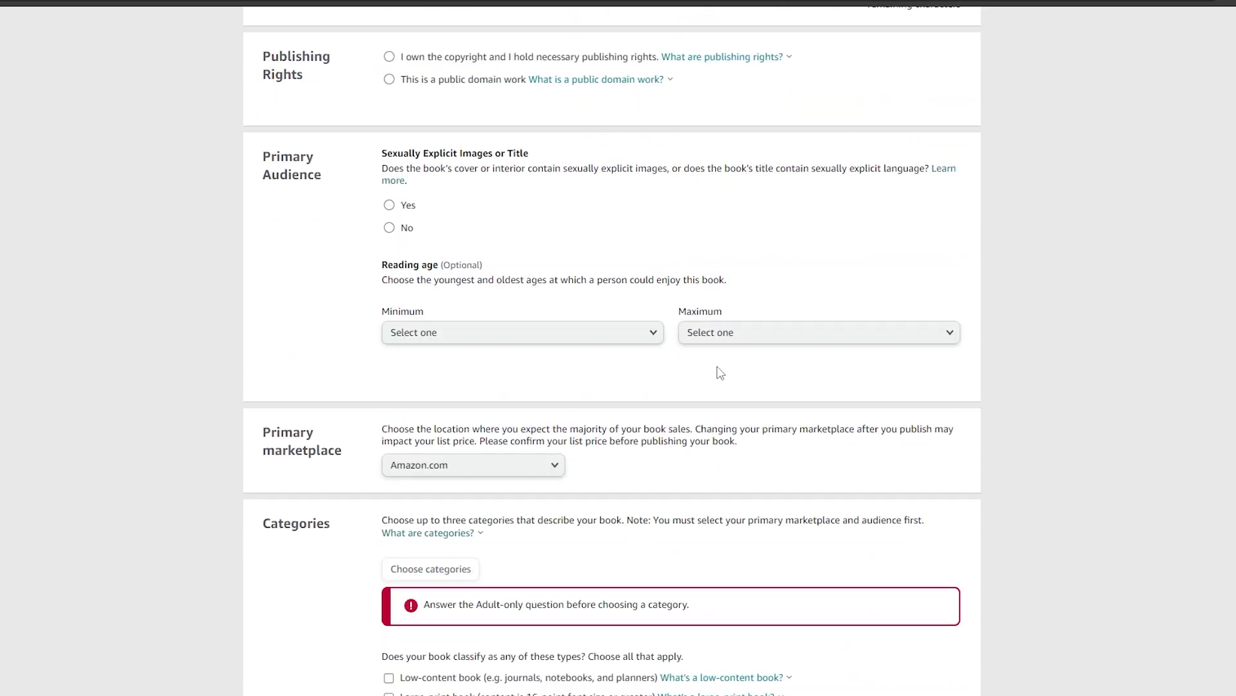
click(395, 58)
click(389, 227)
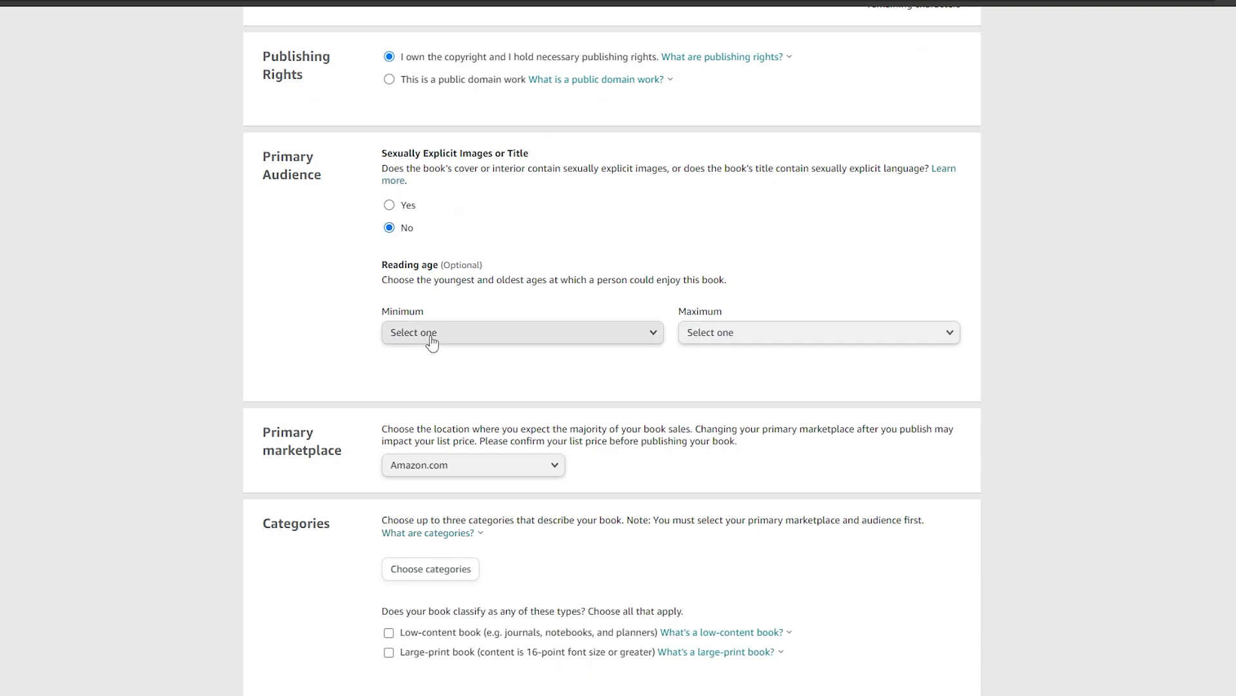
Step: Set the reading age from a minimum of 4 to a maximum of 18+ and classify the book as large-print
click(518, 339)
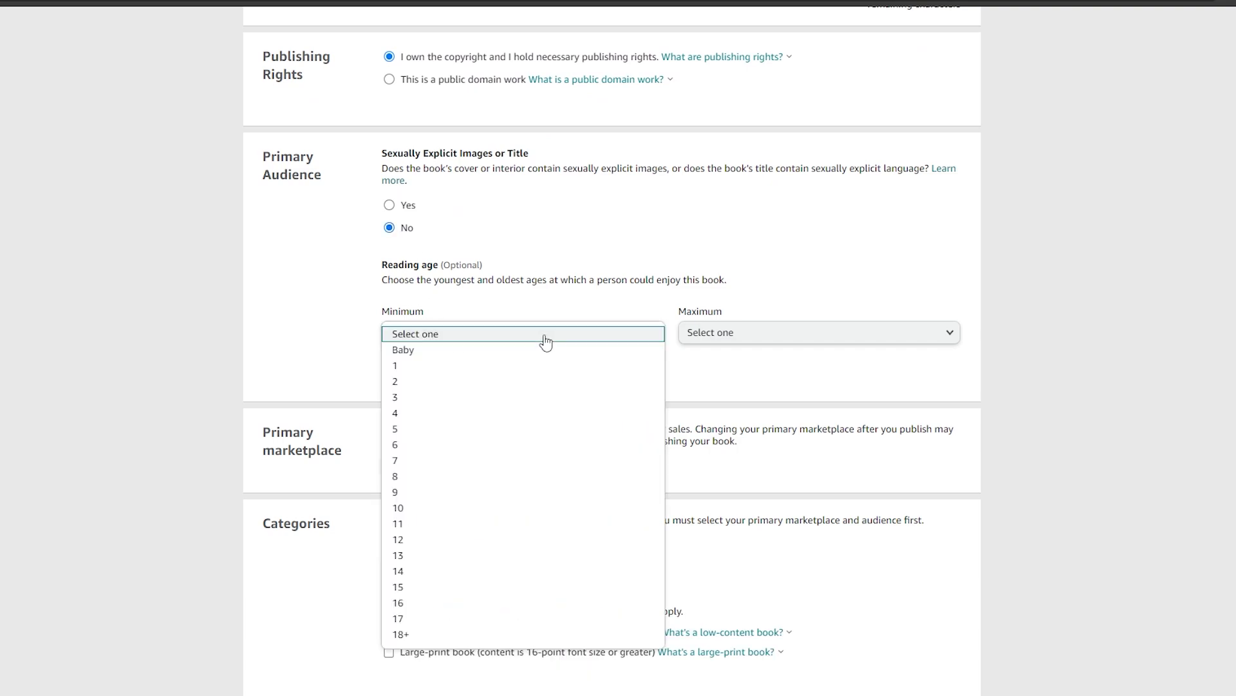
click(419, 415)
click(708, 333)
click(741, 574)
scroll(389, 585, down, 1)
click(389, 577)
scroll(496, 524, down, 5)
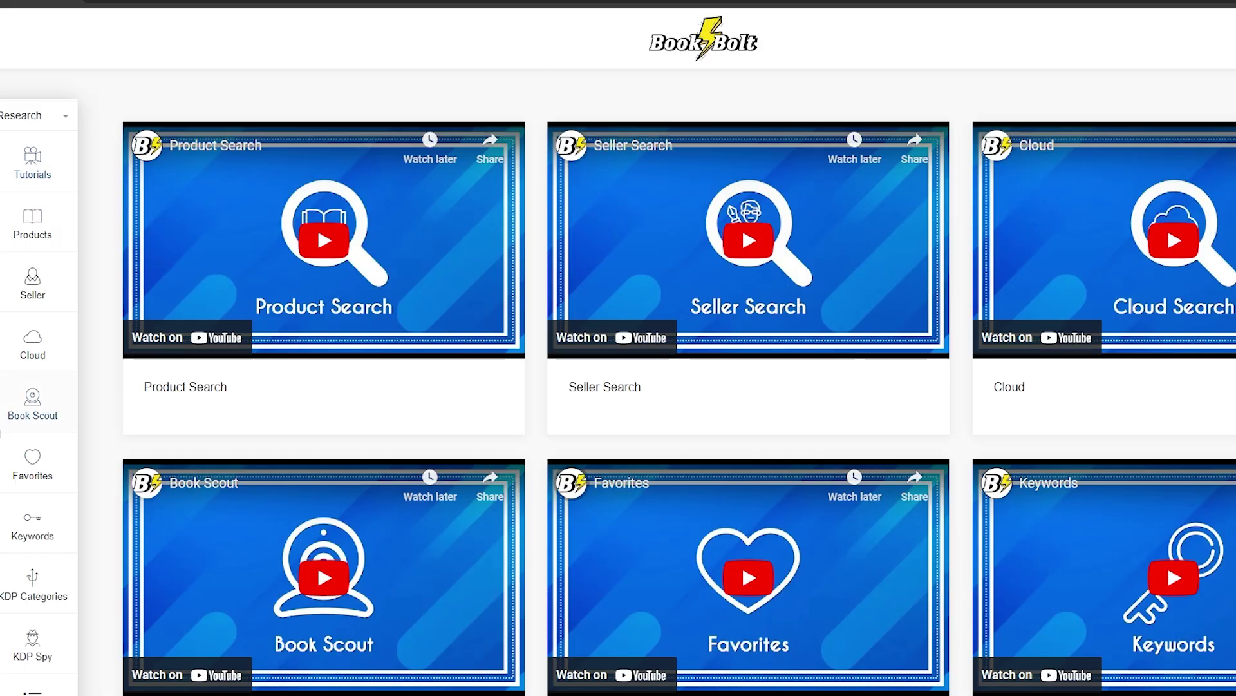
Step: Switch to BookBolt and use its keyword search to look up dragon-themed phrases
click(33, 528)
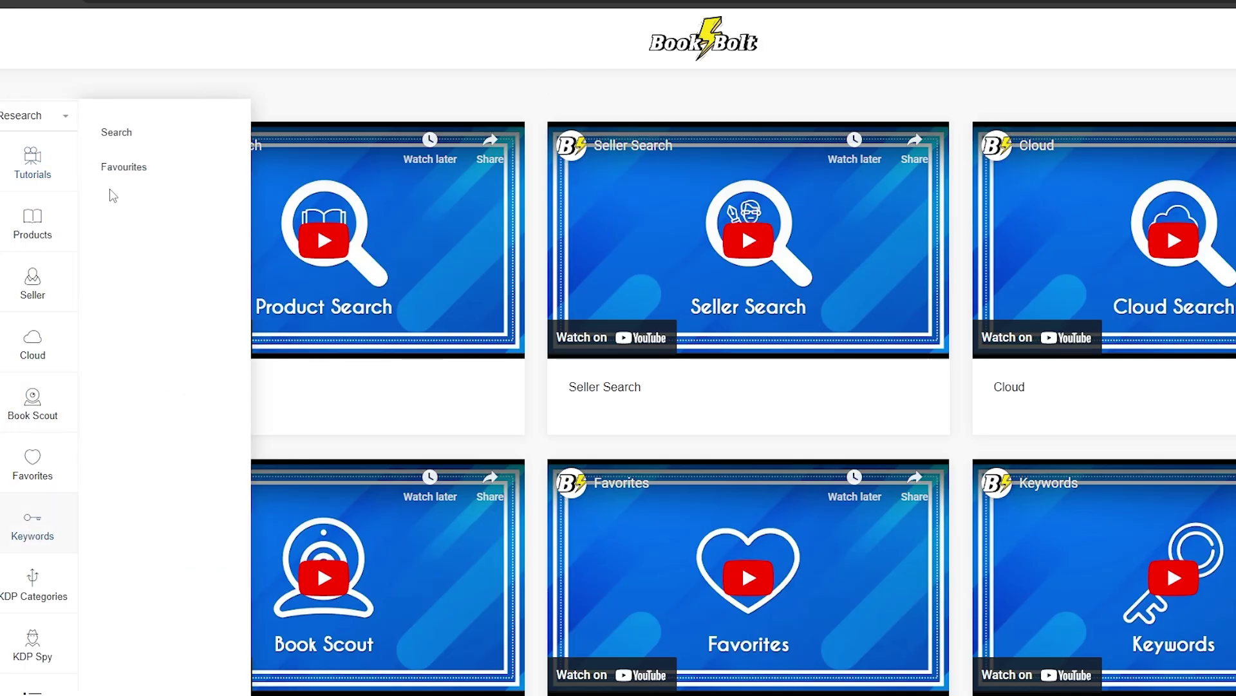
click(119, 136)
text(s)
key(Return)
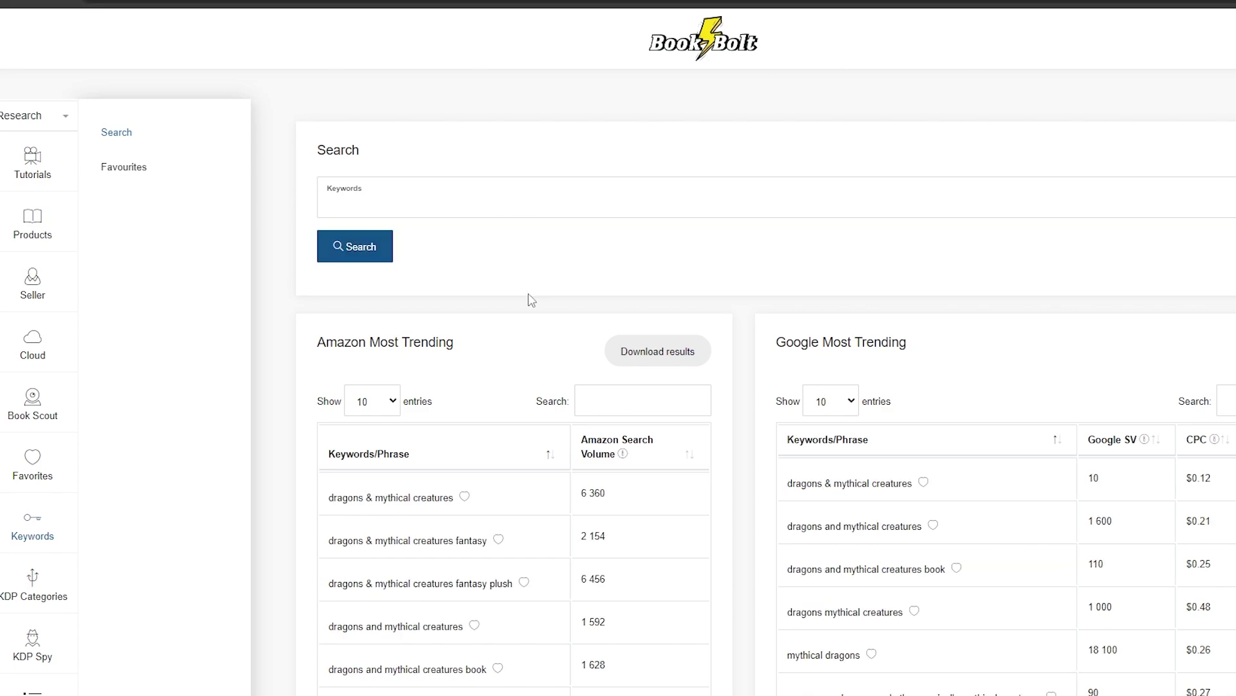
Step: Copy "dragons & mythical creatures" and related trending Amazon phrases into the book's KDP keyword fields
triple_click(454, 501)
key(ctrl+c)
scroll(1033, 571, down, 4)
scroll(514, 464, up, 3)
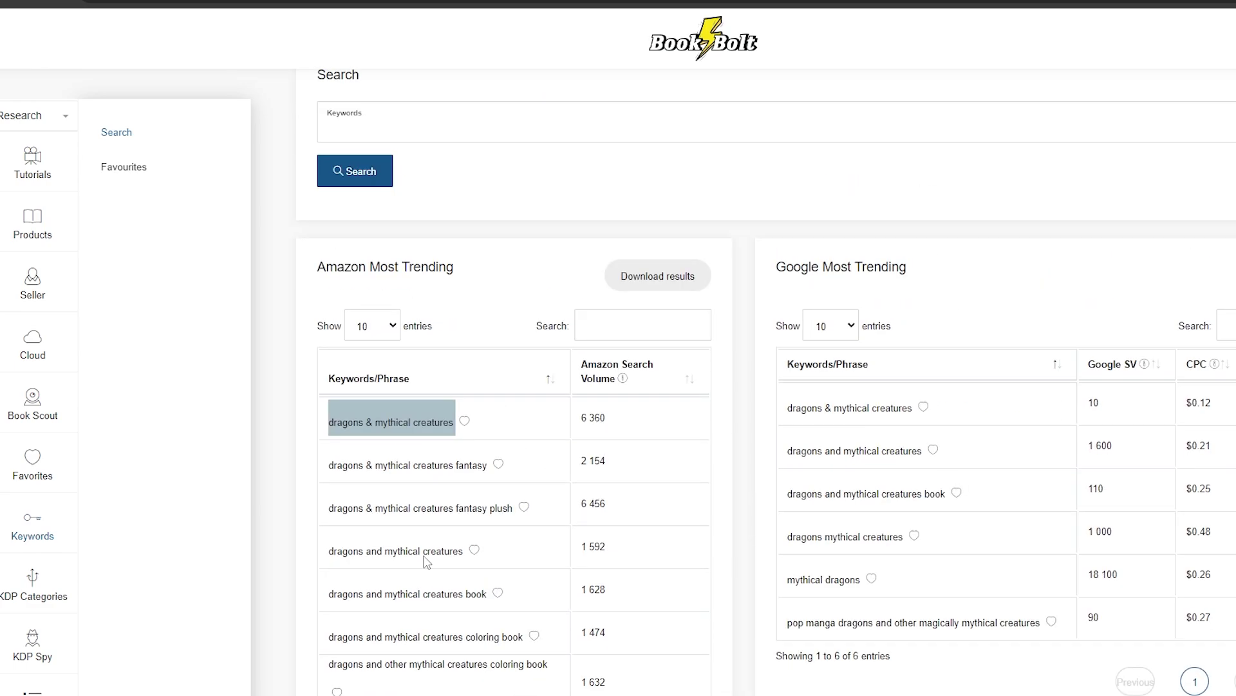
click(538, 330)
key(ctrl+v)
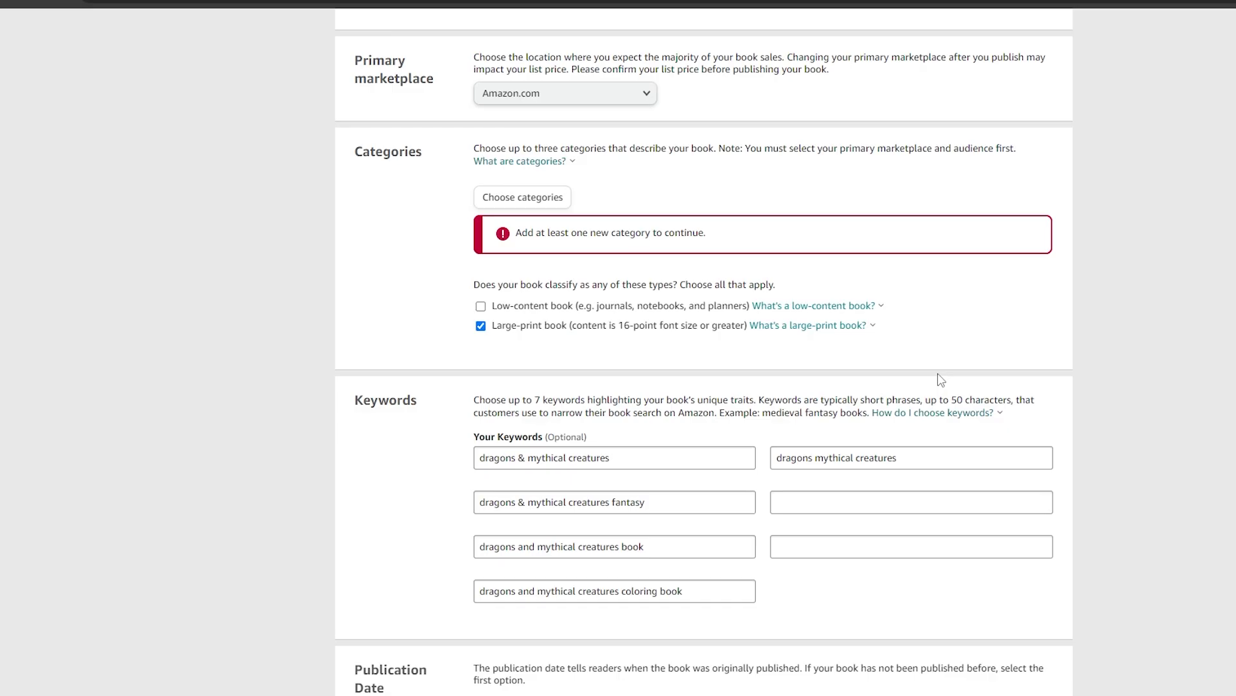
Step: Start choosing the book's categories, with Arts & Photography as the category and Drawing as the subcategory
scroll(872, 380, up, 4)
scroll(872, 380, down, 1)
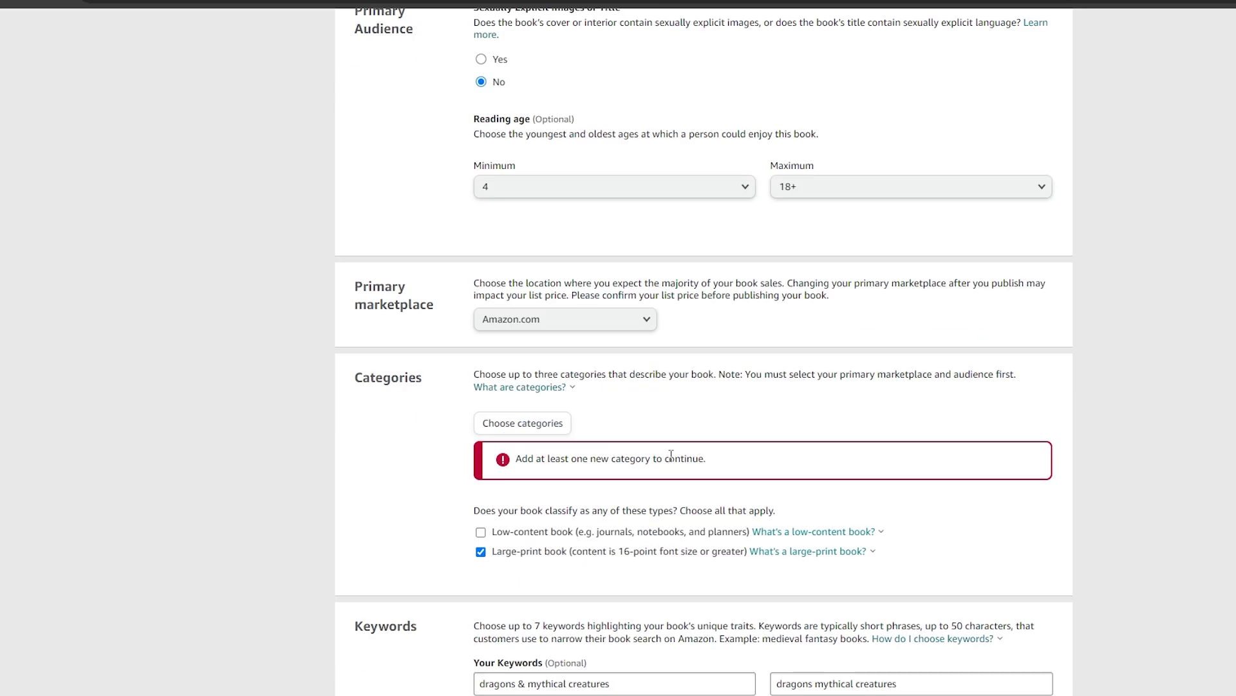
click(541, 426)
click(412, 355)
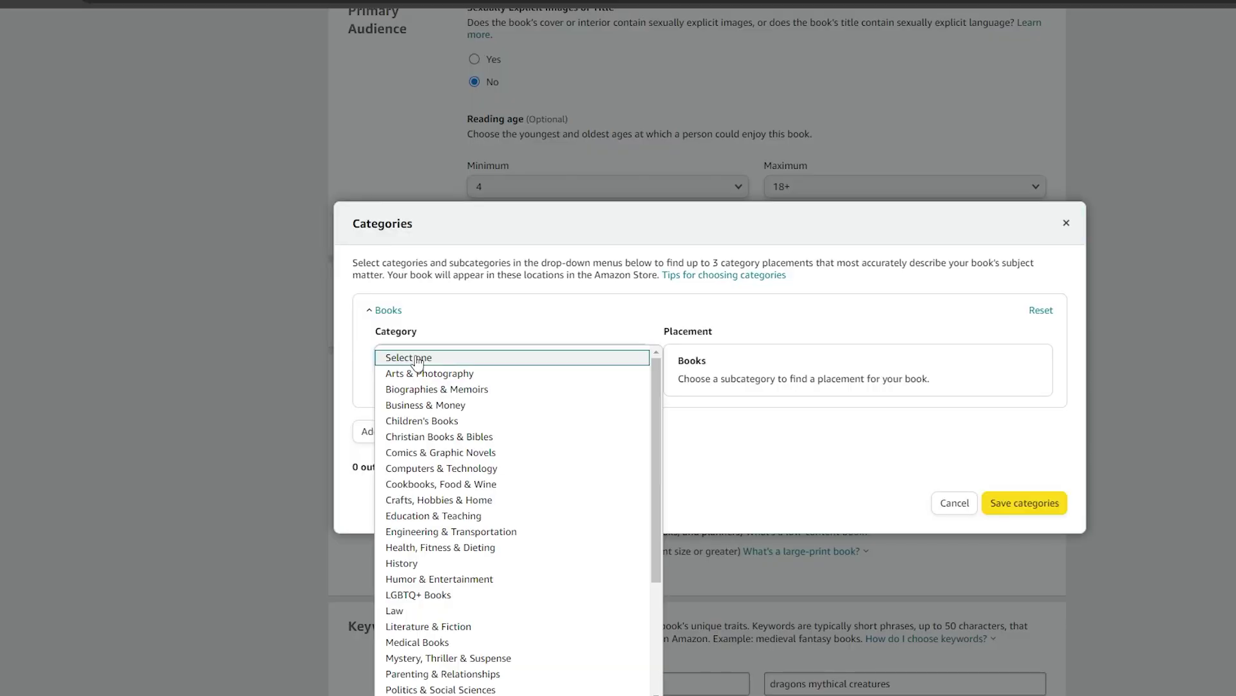
click(428, 373)
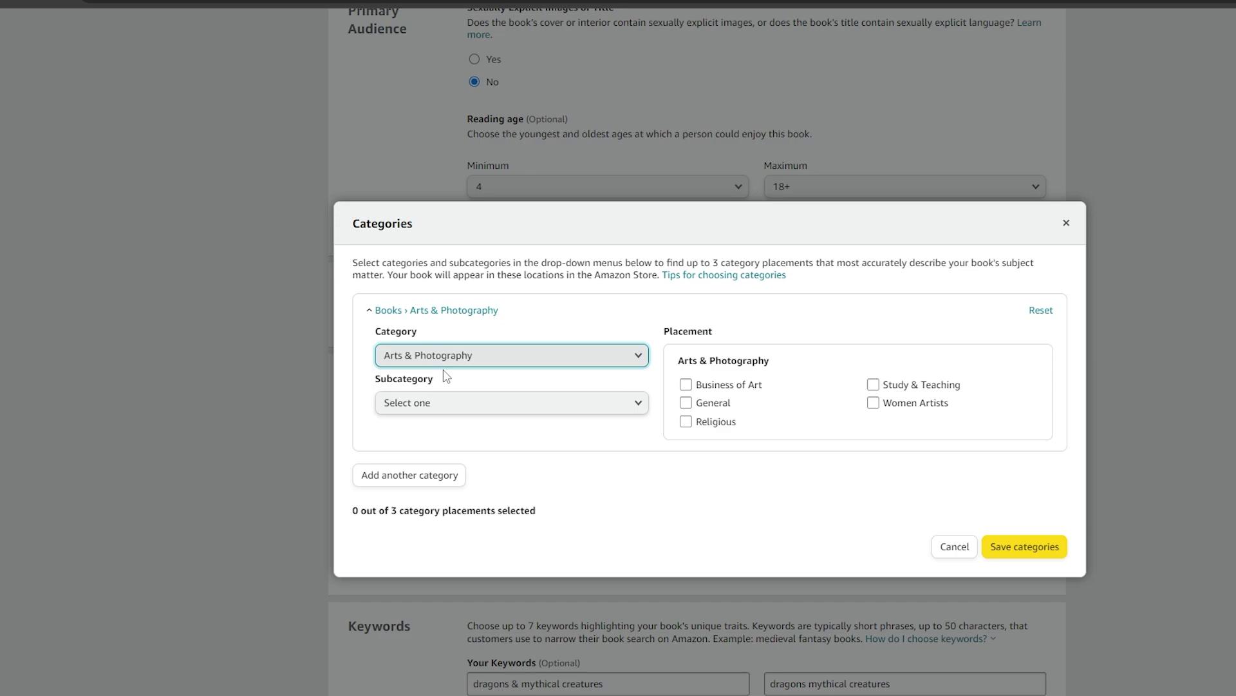
click(447, 405)
click(461, 466)
Step: Select the Figure Drawing, General and Specific Objects placements and save the categories
click(686, 385)
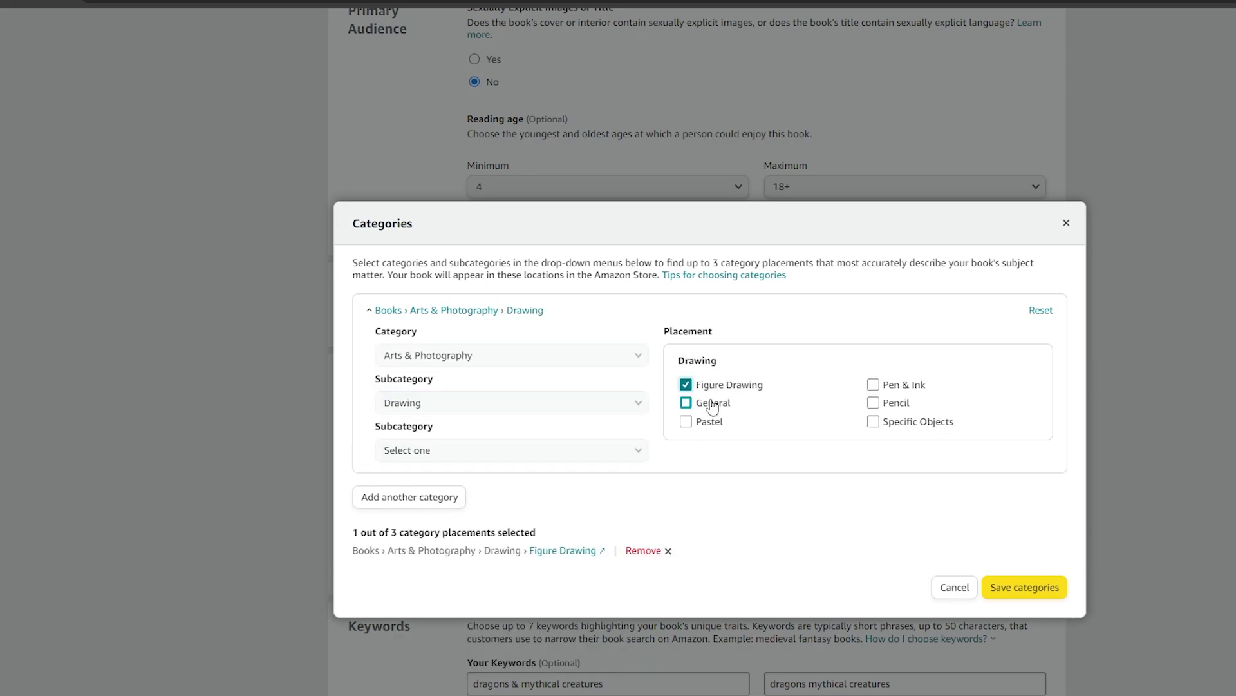
click(713, 406)
click(873, 422)
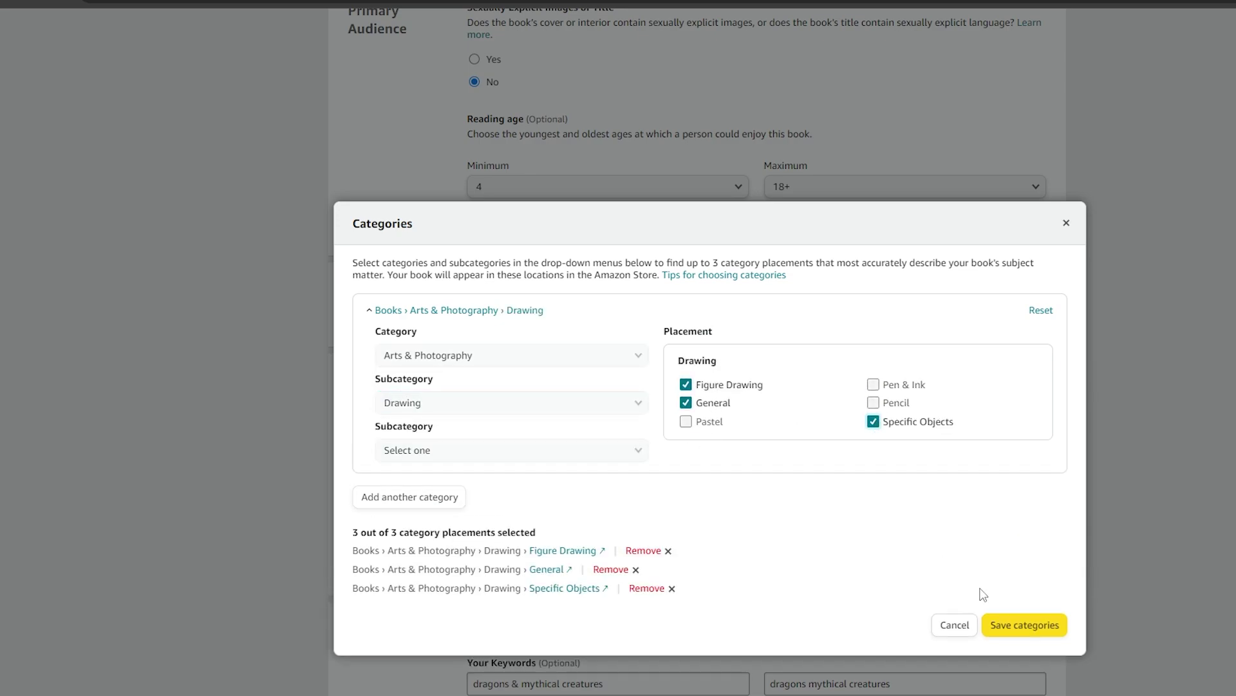
click(1022, 625)
Step: Save the paperback details, continue to the content page and assign a free KDP ISBN
scroll(972, 457, down, 10)
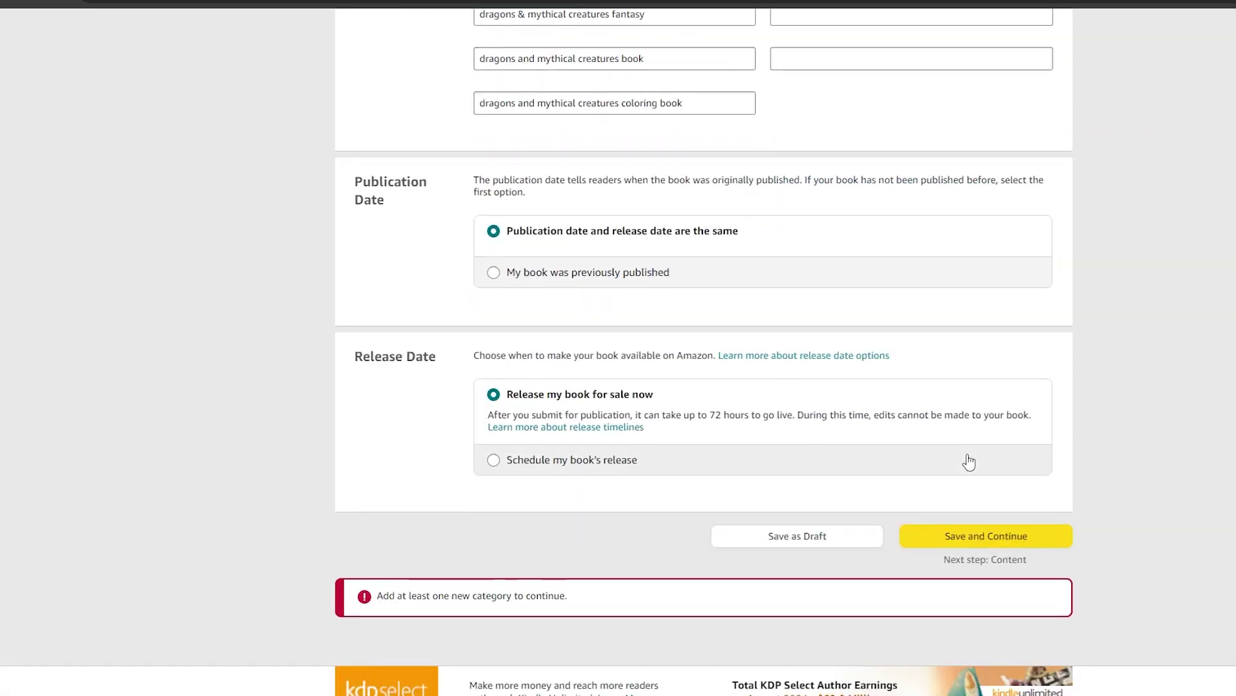
click(992, 535)
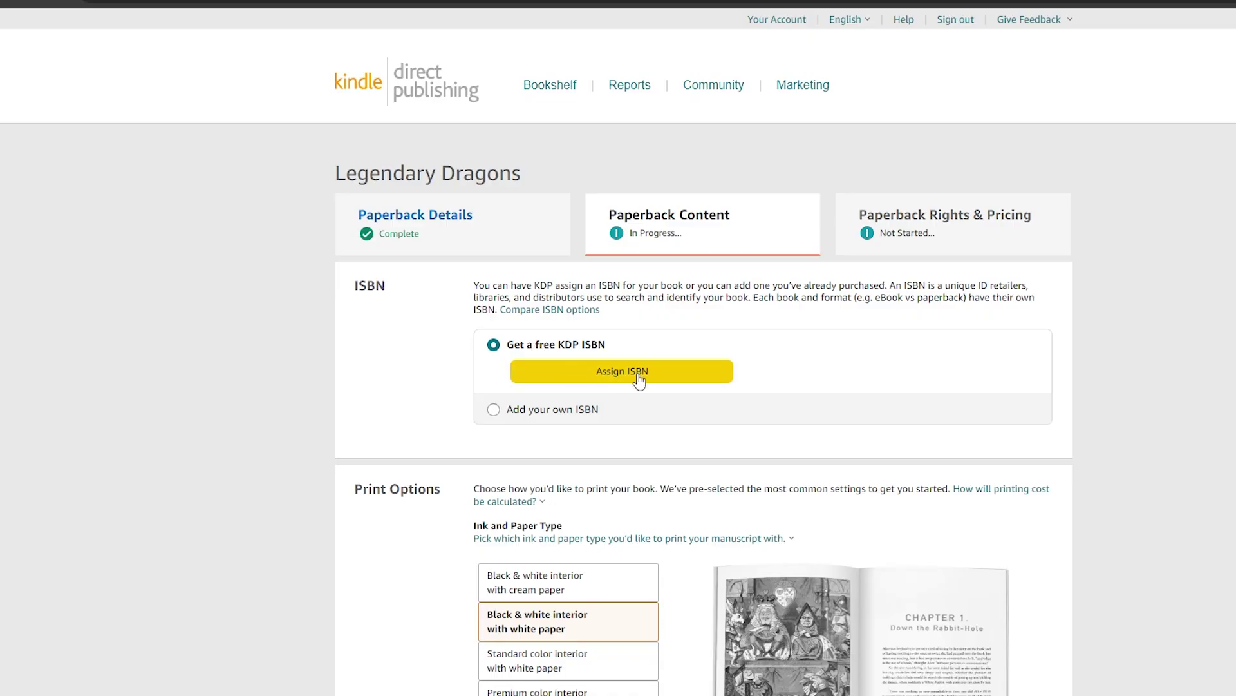
click(640, 379)
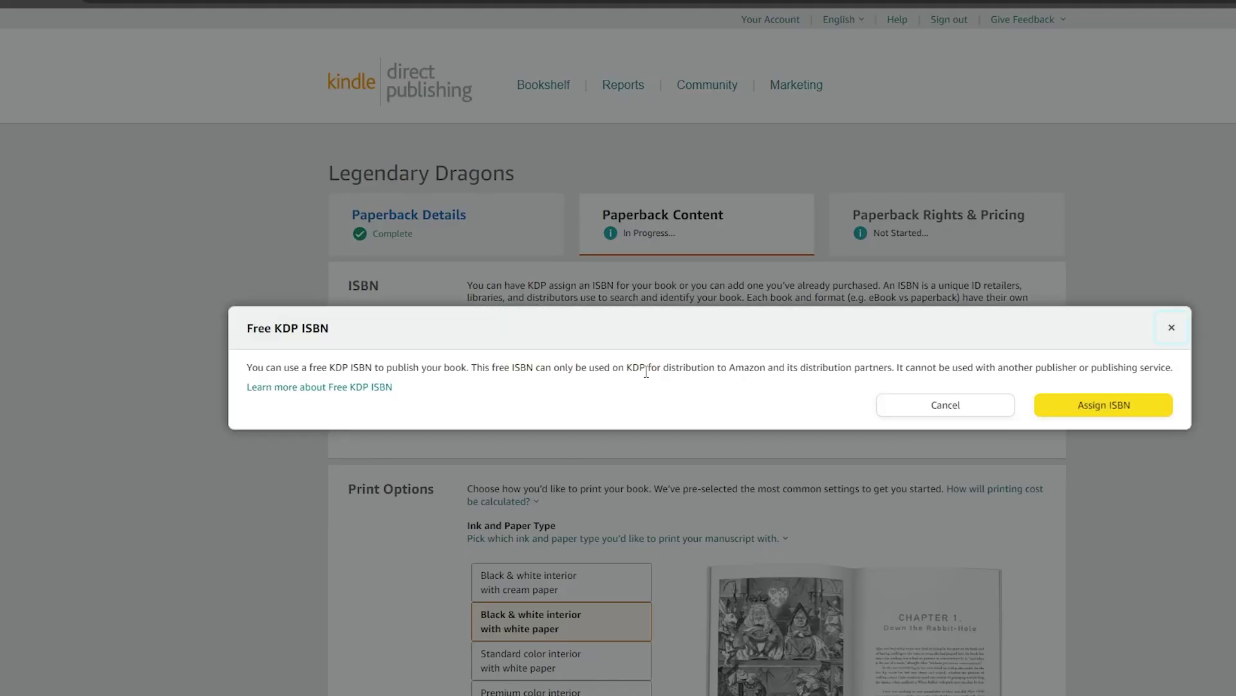
click(1084, 407)
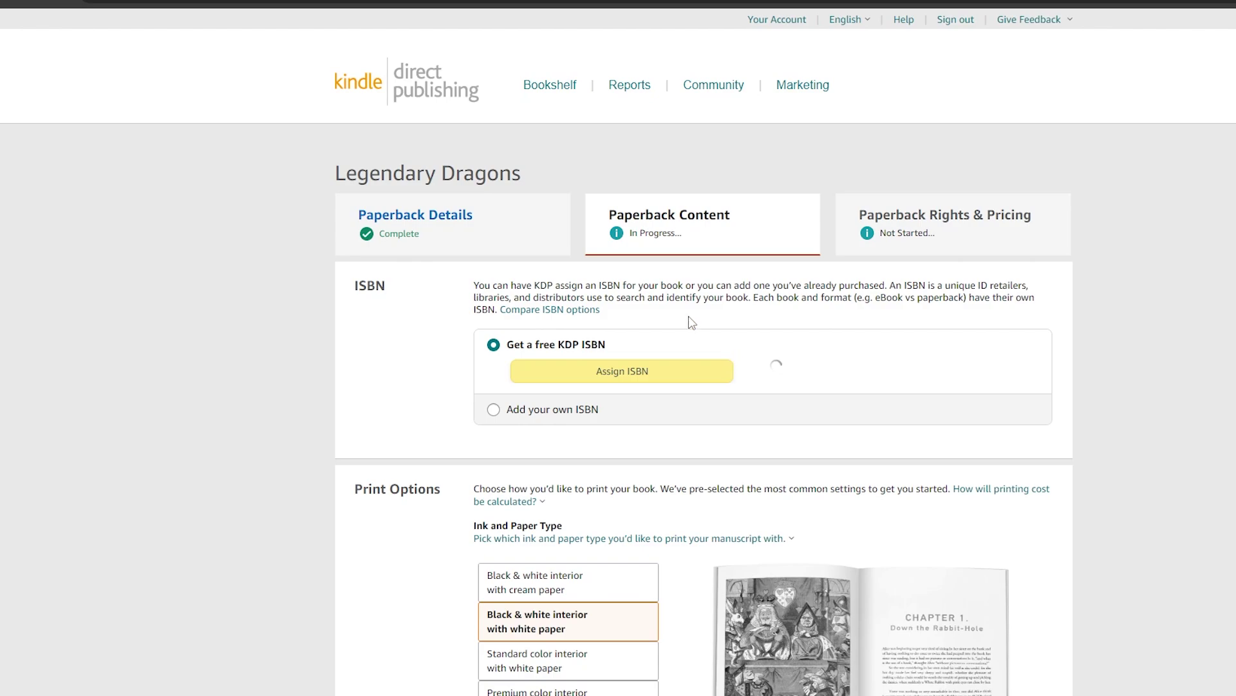
Step: Set the paperback's trim size to 8.5 x 11 in
scroll(729, 372, down, 2)
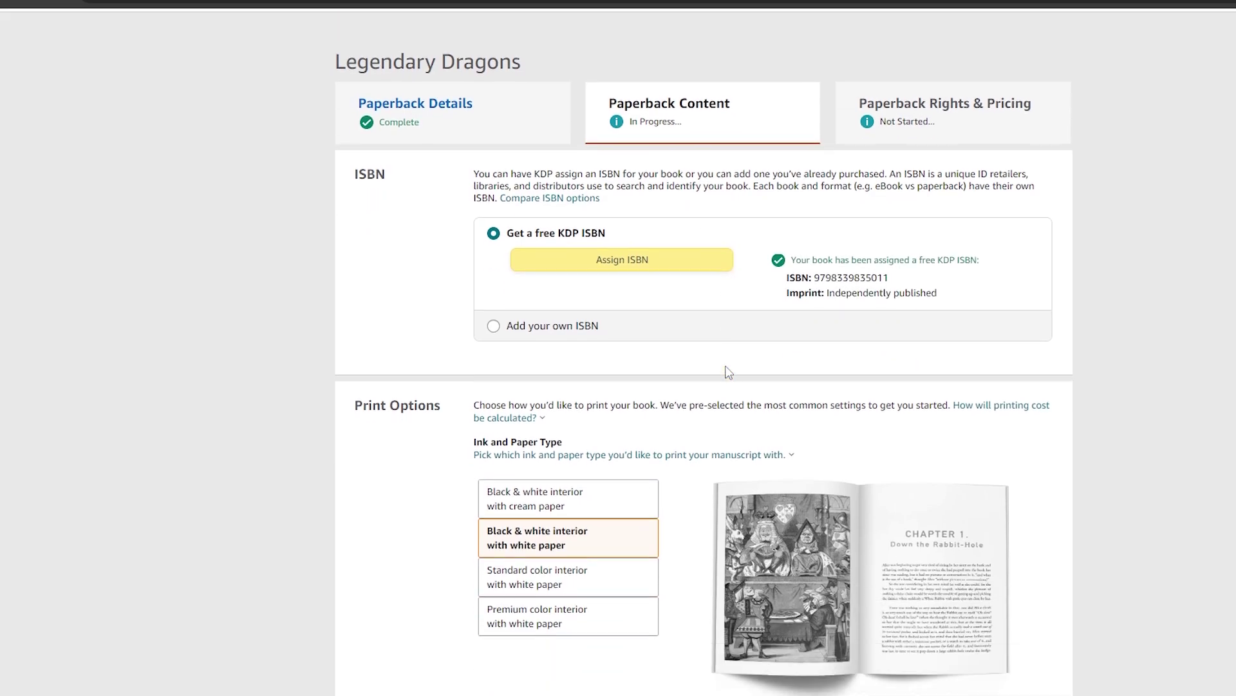
scroll(728, 373, down, 6)
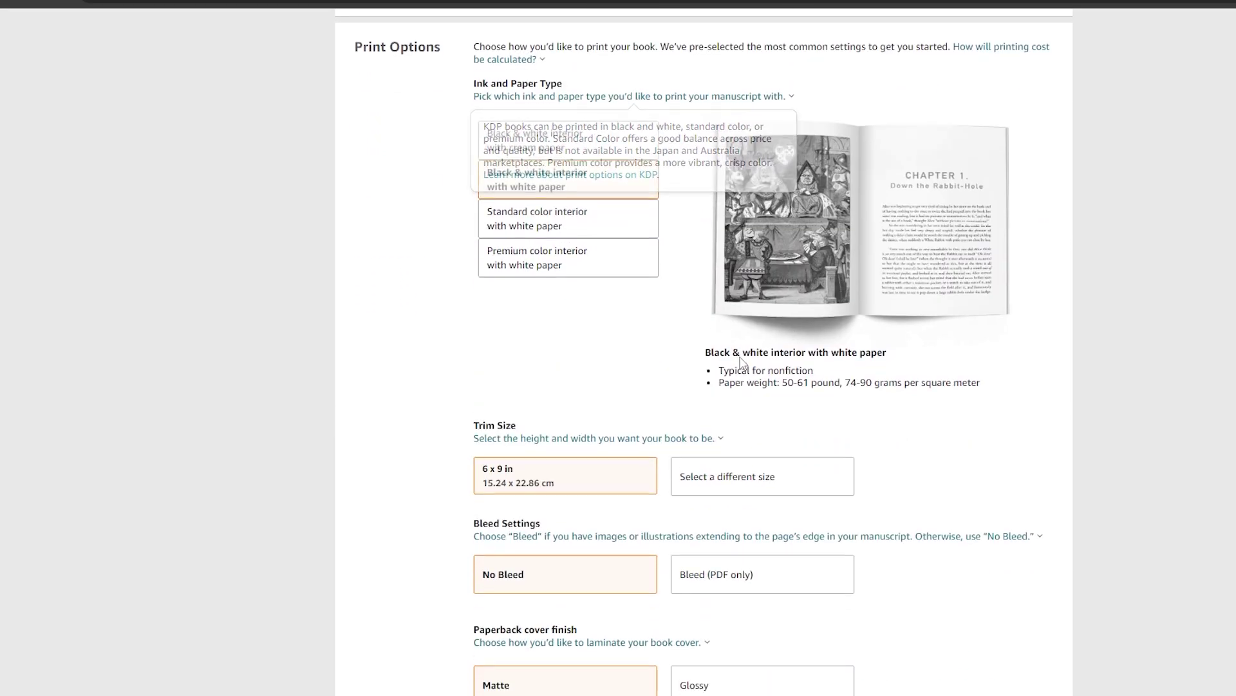
scroll(741, 362, down, 2)
click(720, 344)
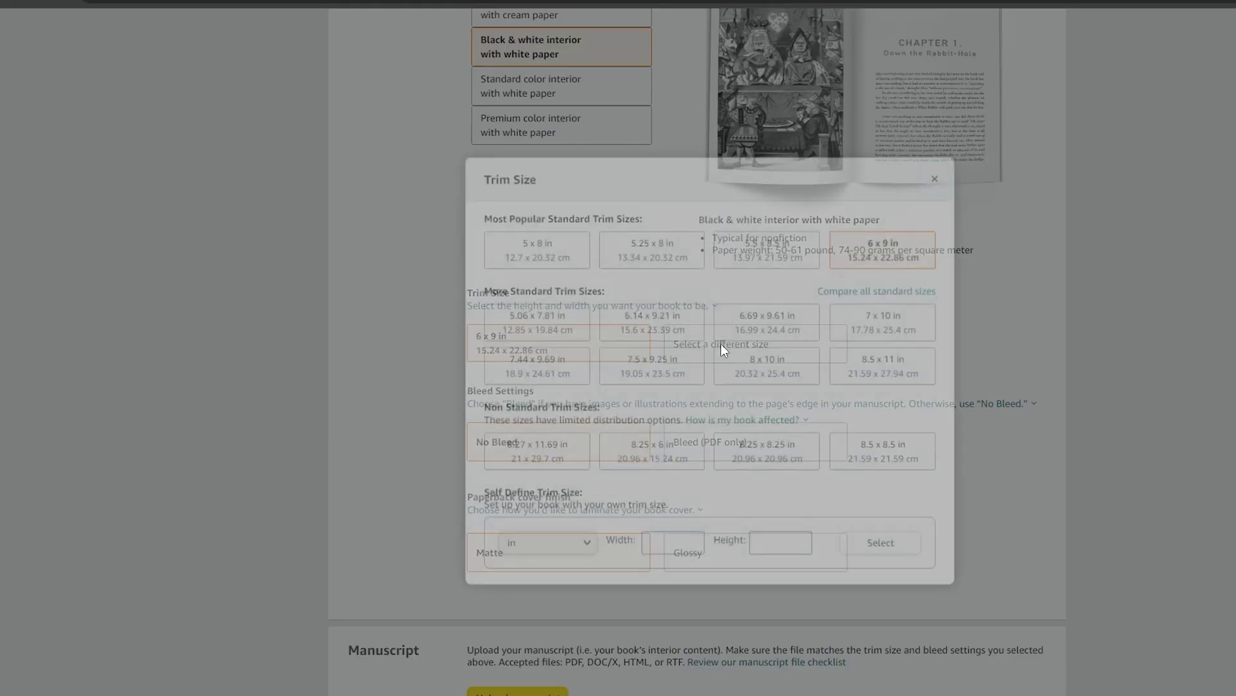
click(882, 372)
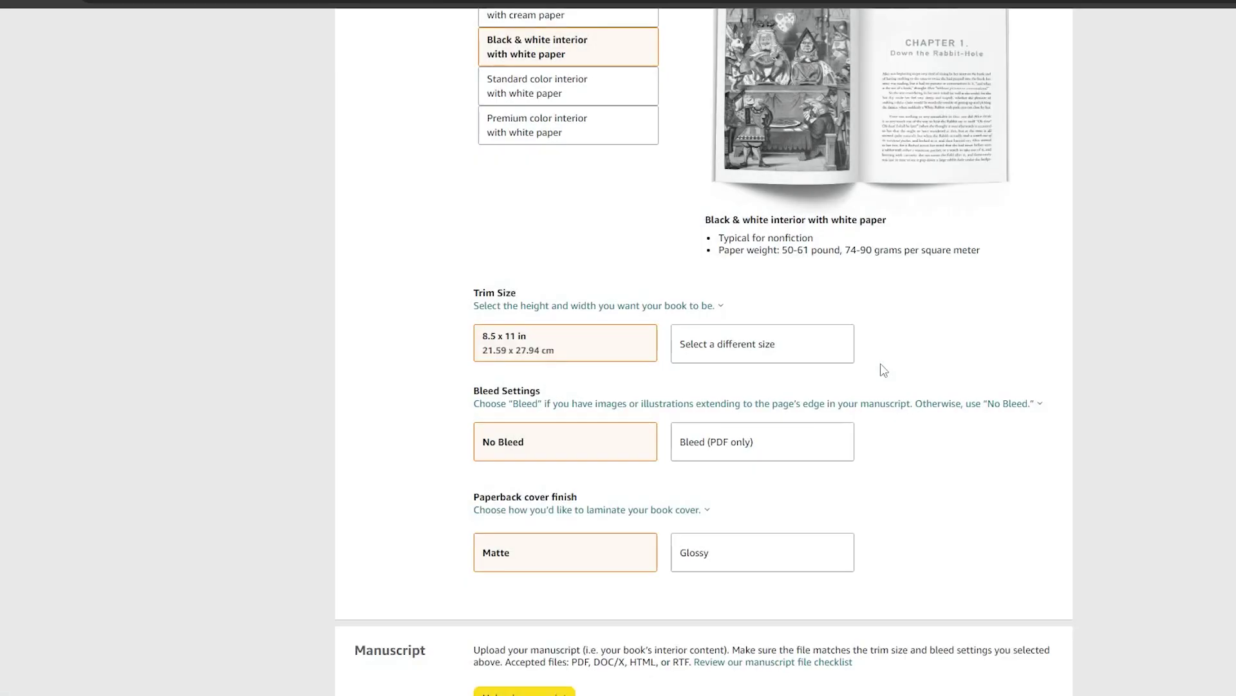
Step: Upload the manuscript "Paperback Interior (Mythic_Dragons) 8_5X11 71 pages Bleed CMYK.pdf" and the print-ready cover PDF
scroll(883, 367, down, 7)
click(554, 250)
double_click(412, 65)
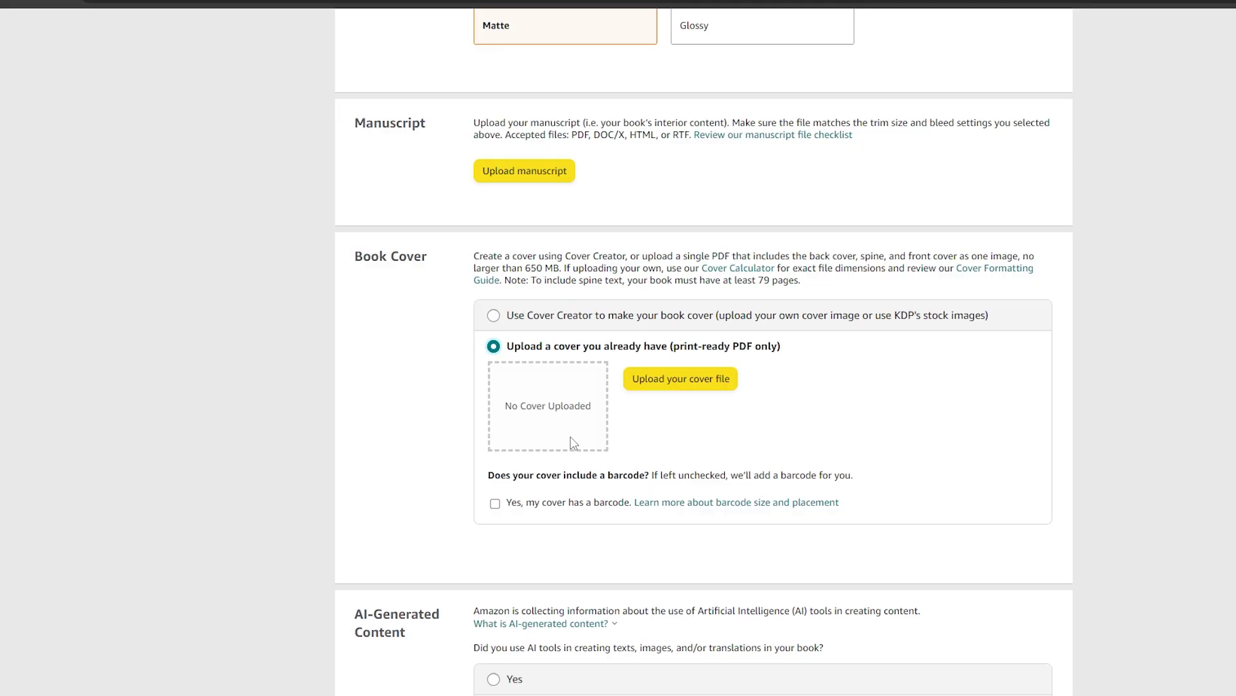
click(607, 384)
double_click(247, 71)
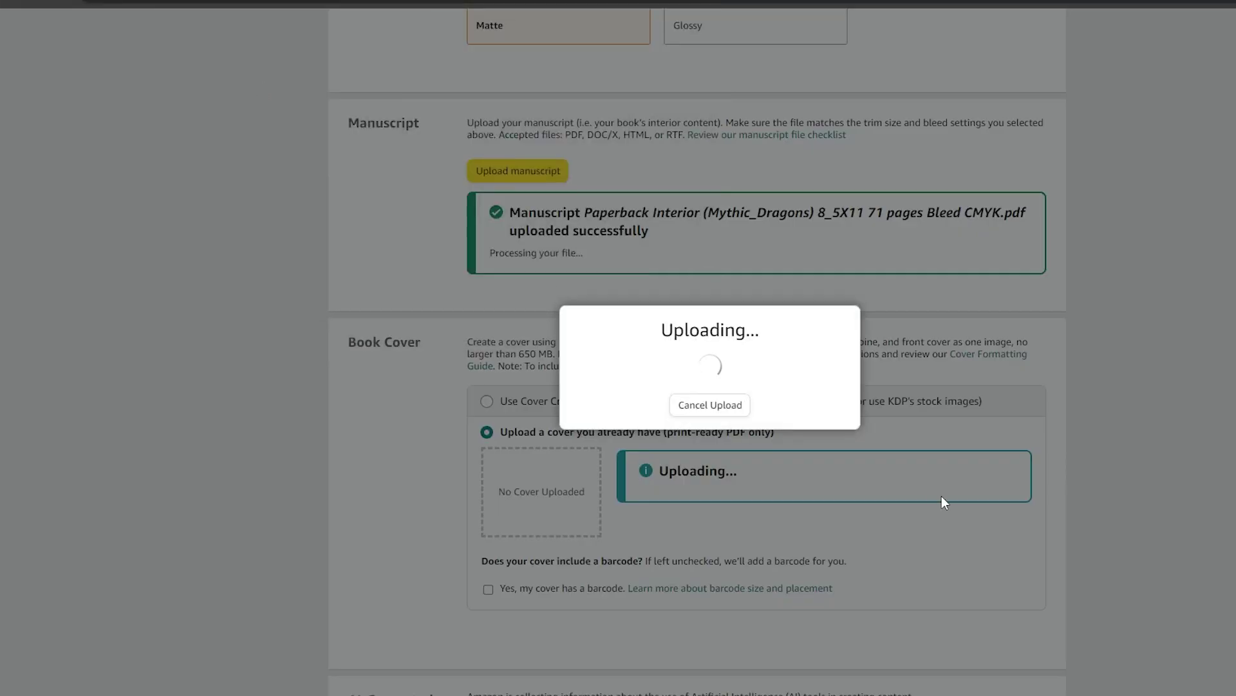
Step: Declare AI-generated content, choosing "One or a few AI-generated images" with extensive editing and naming Leonardo AI as the image tool
scroll(708, 450, down, 5)
click(494, 402)
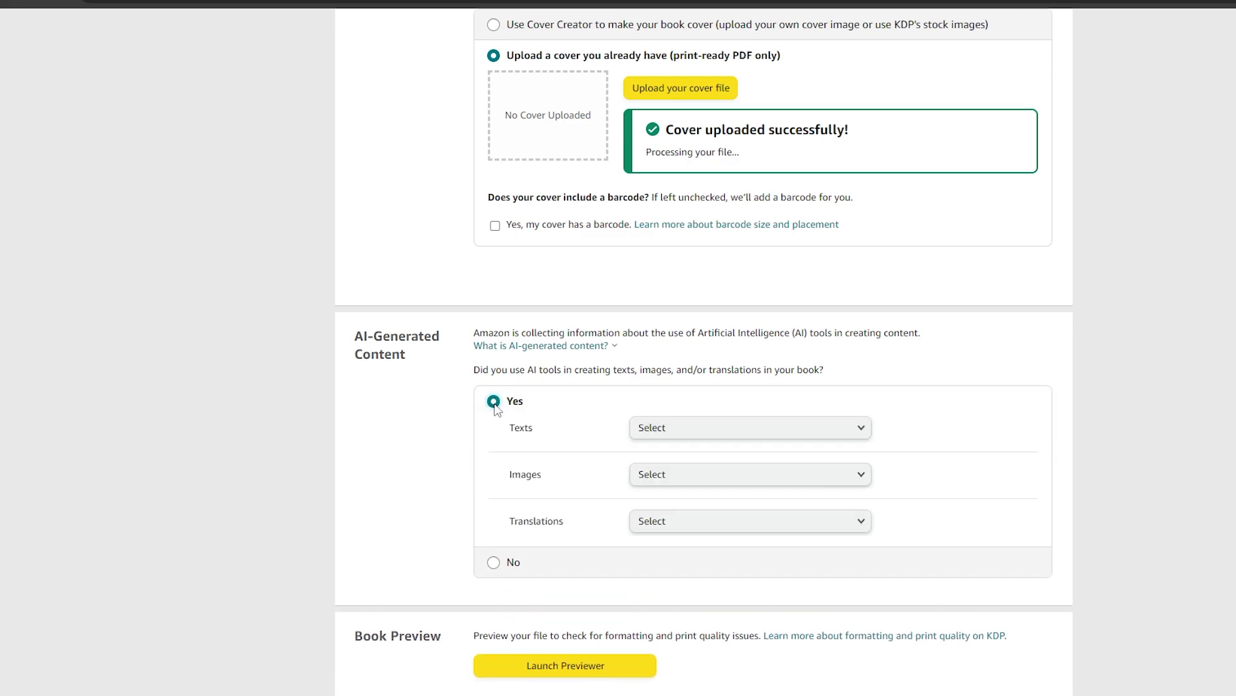
click(805, 474)
click(709, 510)
text(Leonardo AI)
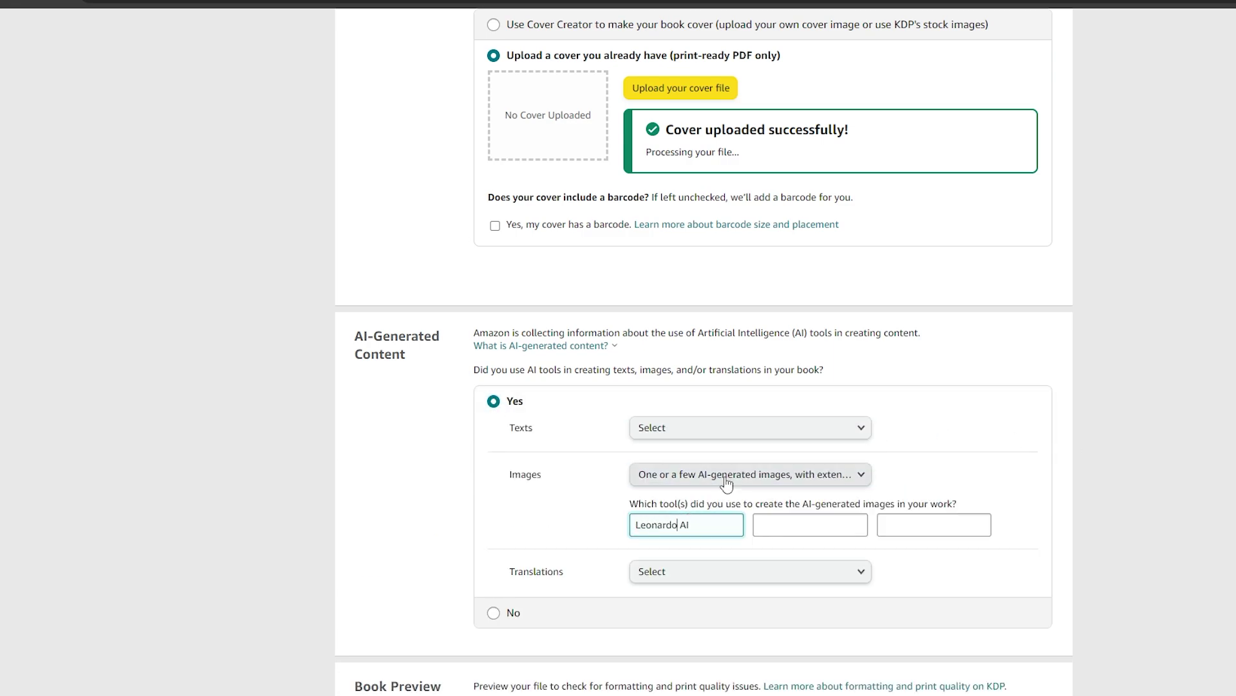
Step: Launch the previewer for the book, and save the paperback content to continue to pricing
scroll(877, 490, down, 4)
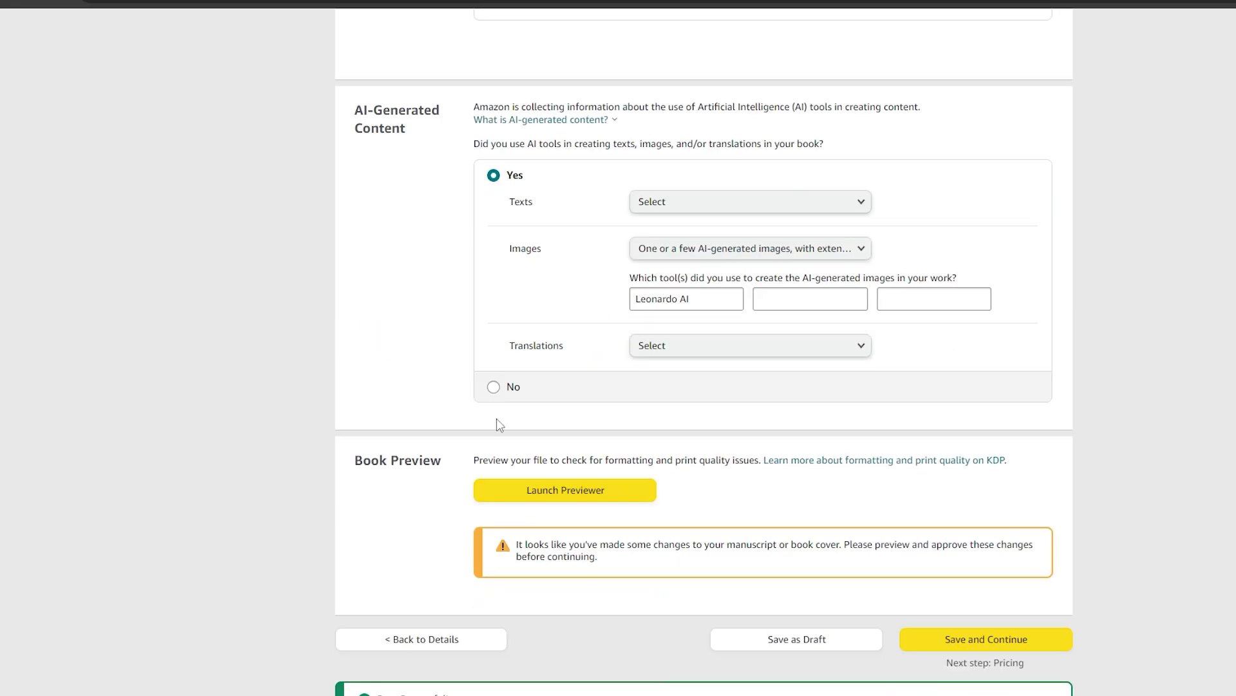
click(591, 496)
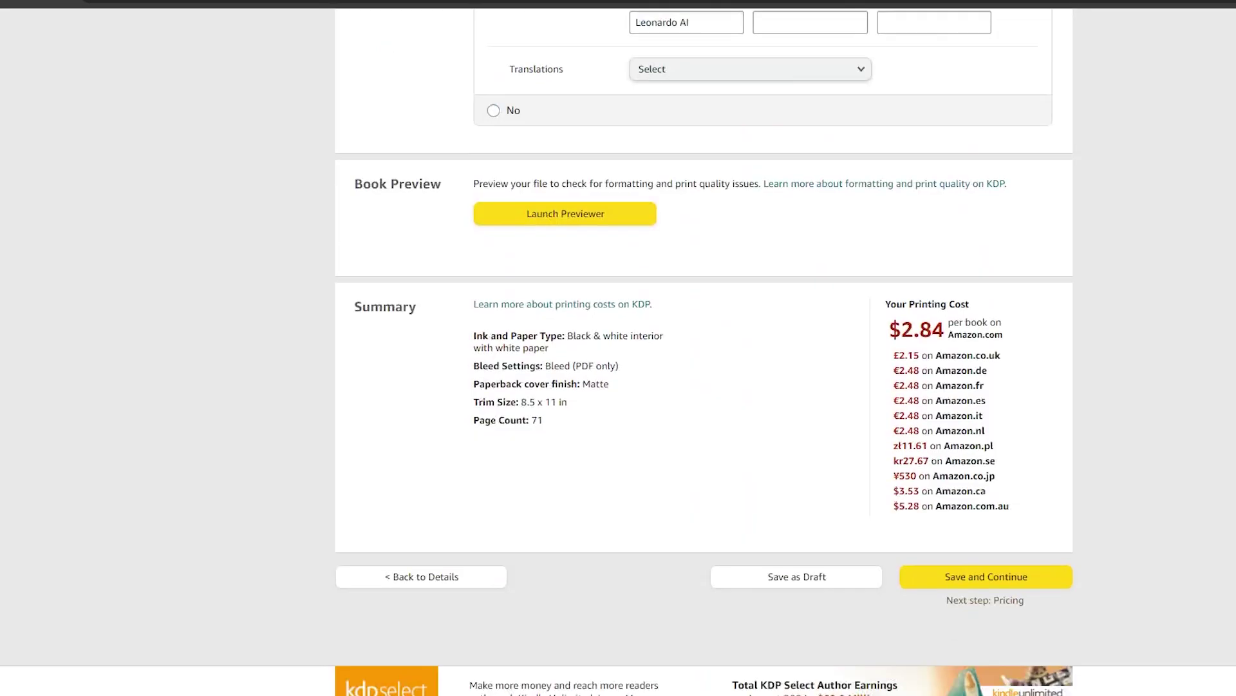
scroll(704, 322, down, 2)
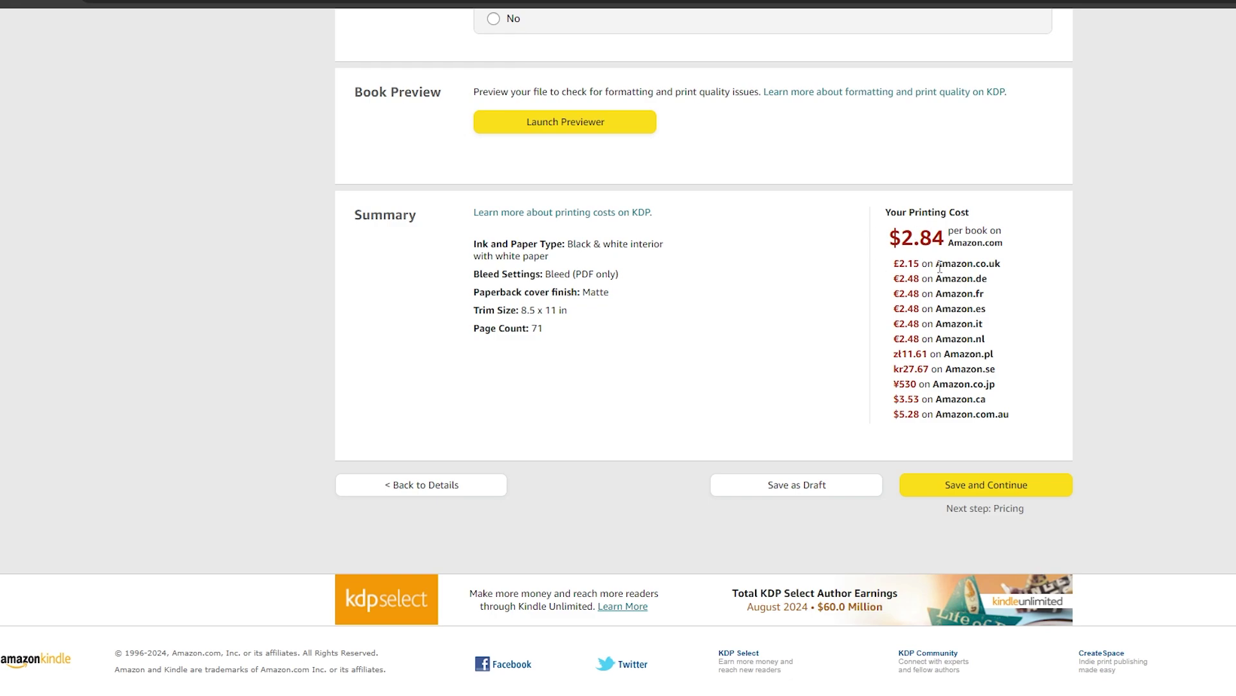
click(998, 488)
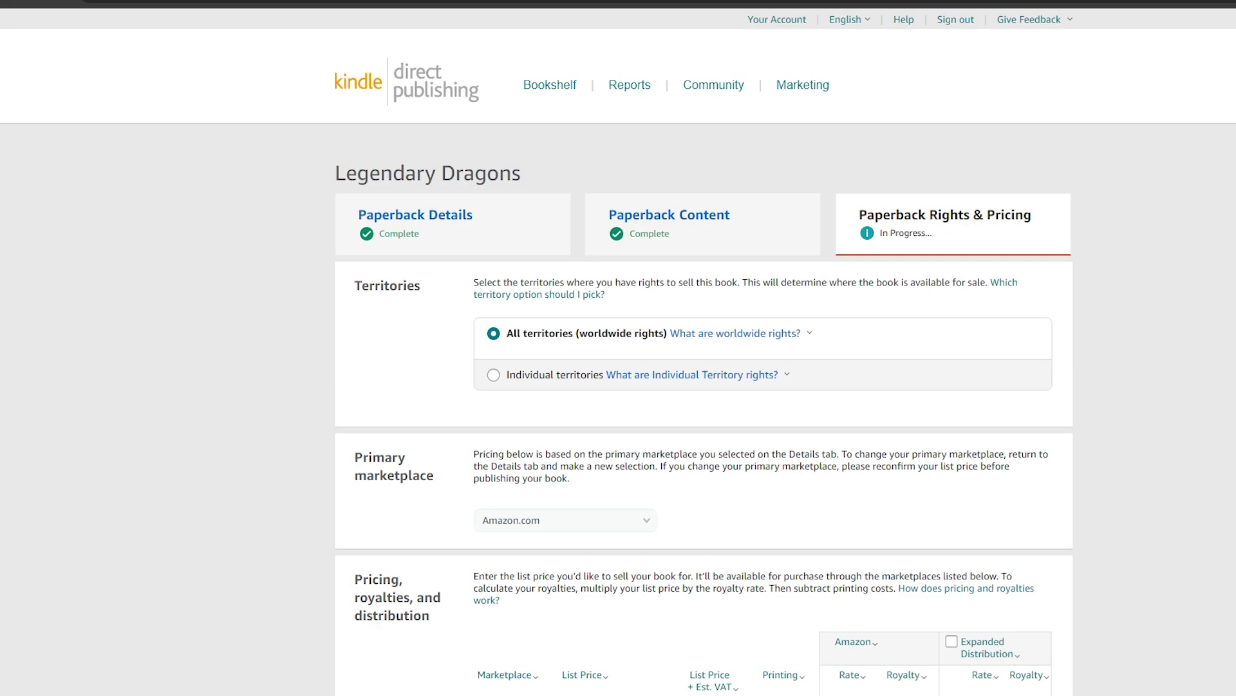
Step: Set the Amazon.com list price to 8.99 USD
text(8.99)
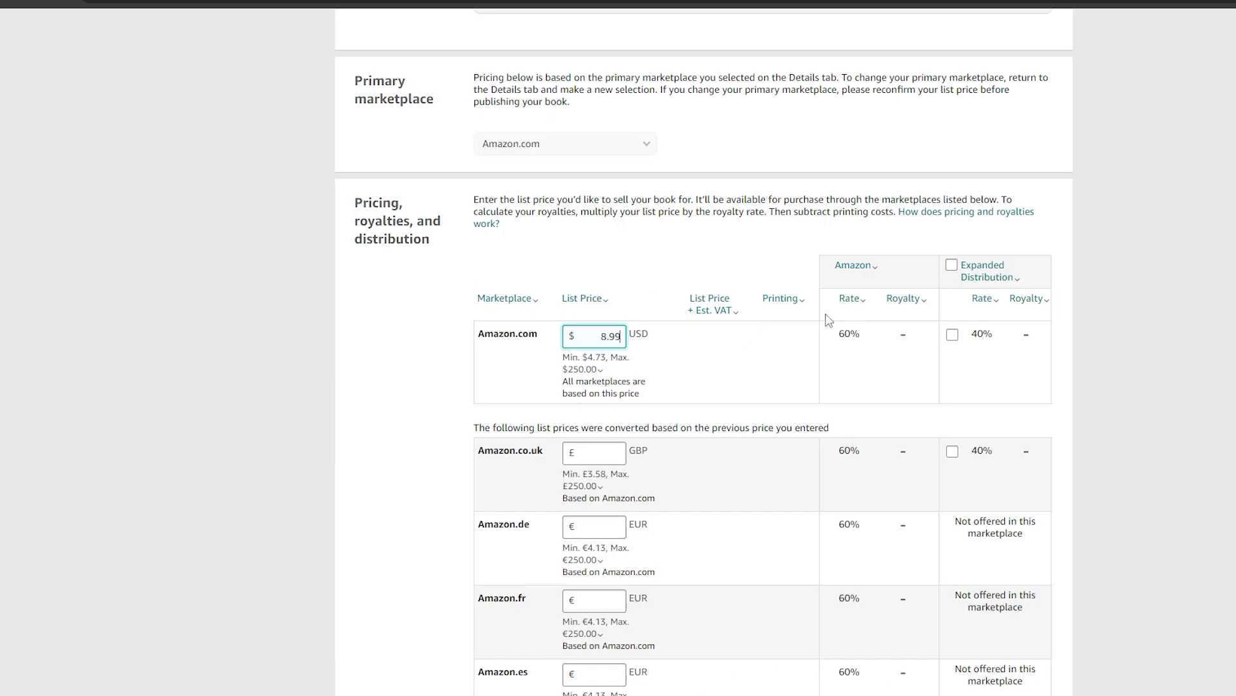
click(1117, 320)
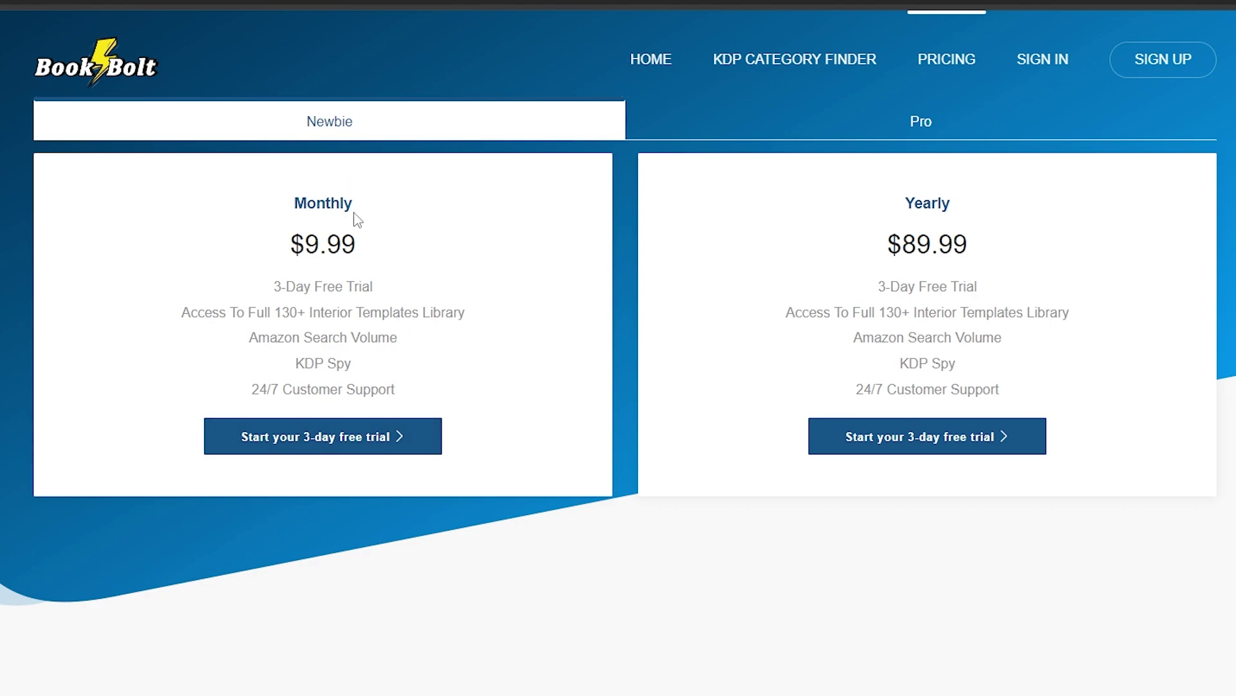
Step: View the Pro plan pricing on the BookBolt website
click(937, 123)
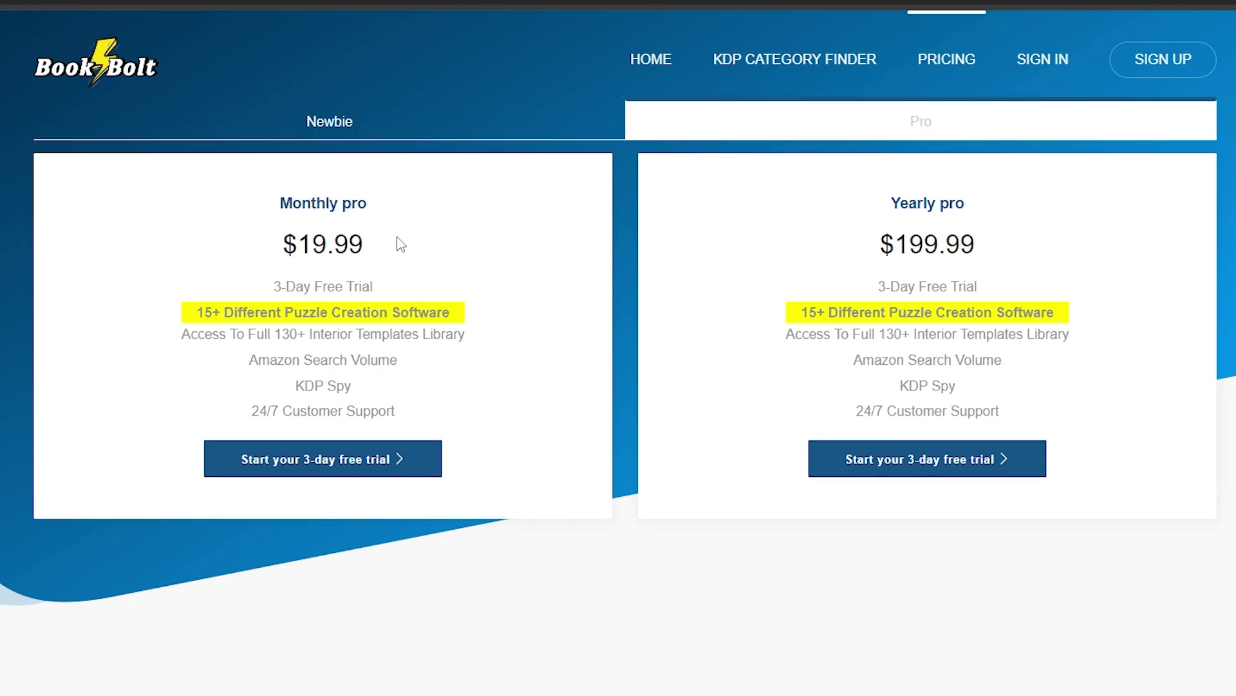